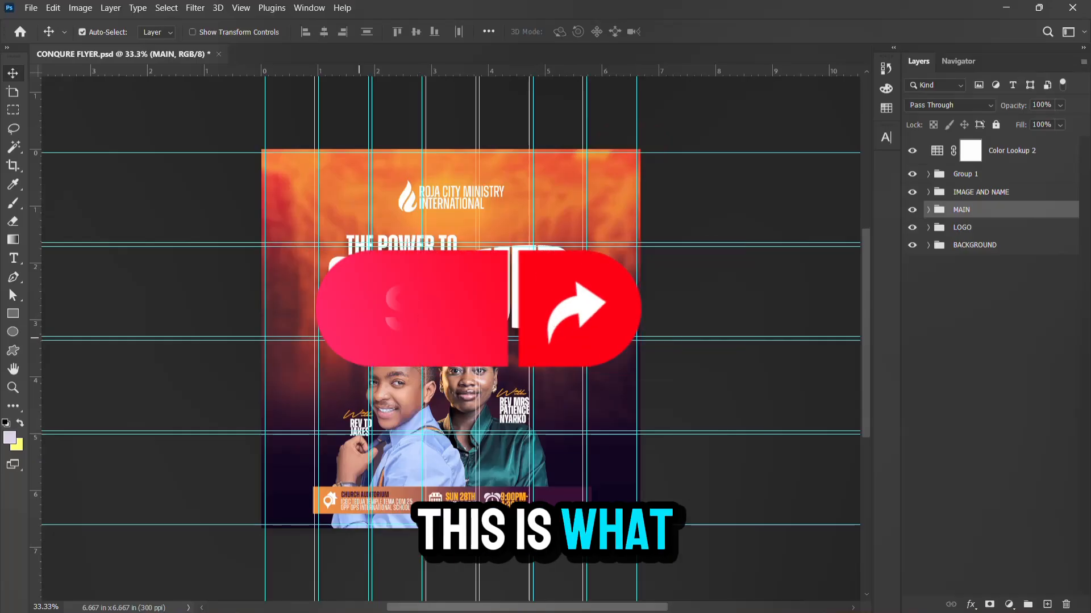
# Minimize the windows and open the THE POWER TO CONQUER folder from the desktop
pyautogui.scroll(-1, 449, 346)
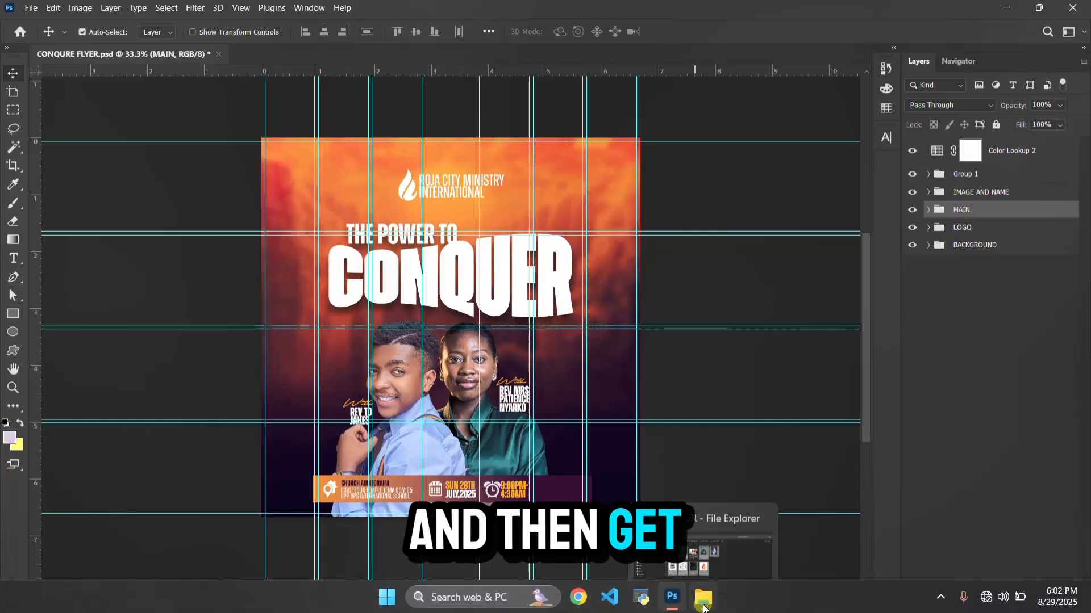
pyautogui.moveTo(703, 606)
pyautogui.click(721, 545)
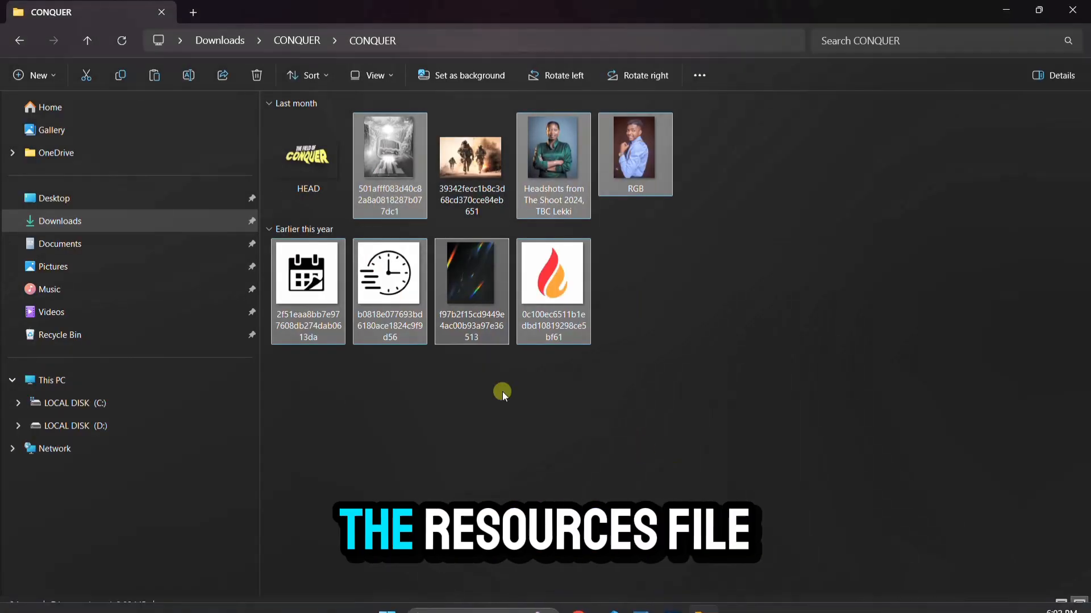
pyautogui.click(1006, 9)
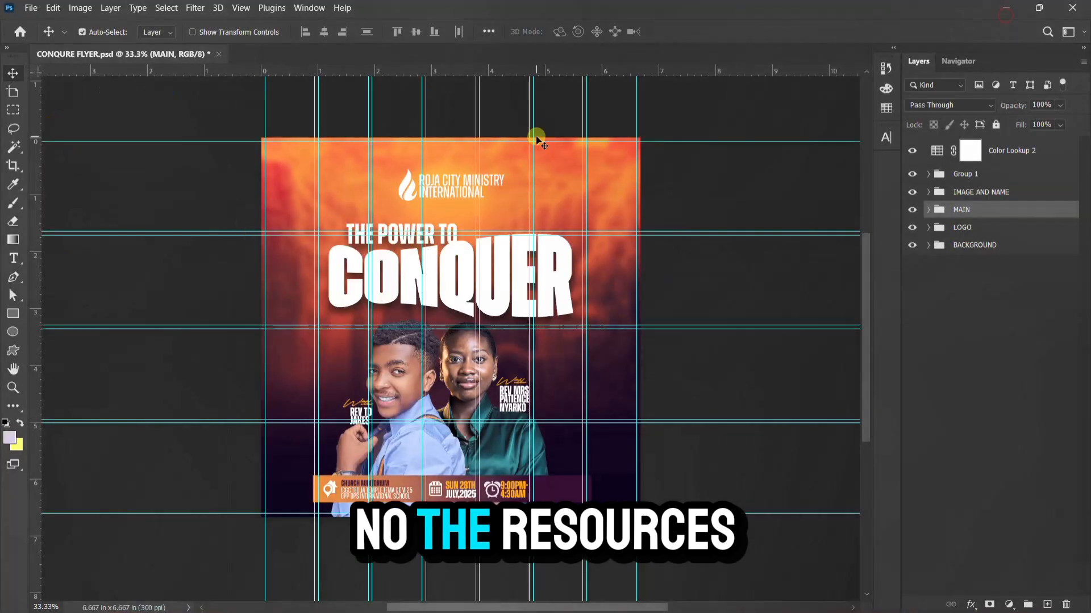
pyautogui.click(1006, 8)
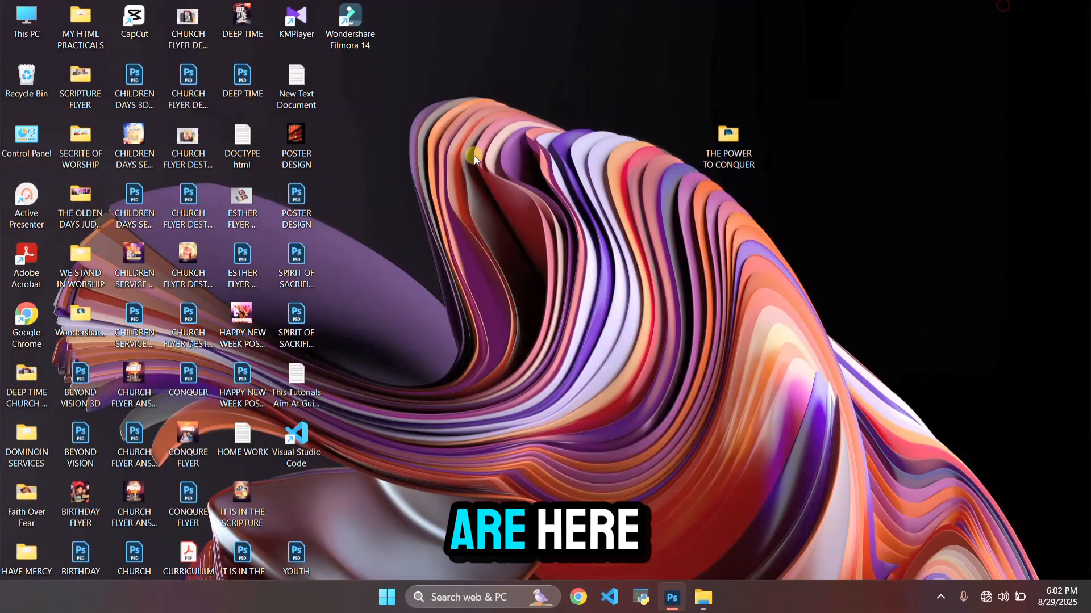
pyautogui.doubleClick(721, 163)
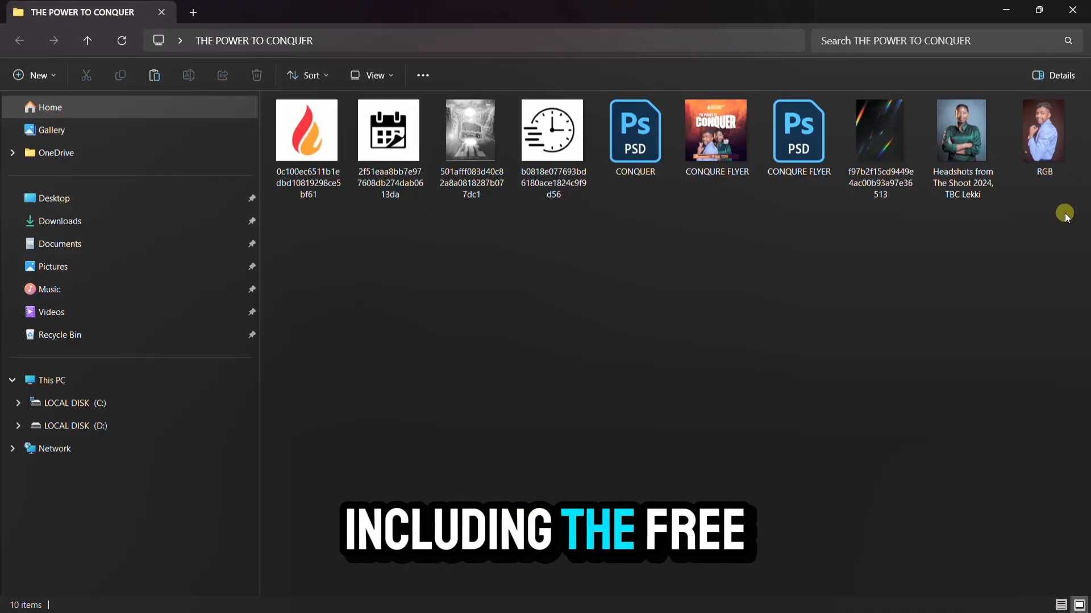
# Look over the resource files, restore the folder window down, and return to Photoshop
pyautogui.moveTo(1066, 212); pyautogui.dragTo(225, 150)
pyautogui.click(643, 311)
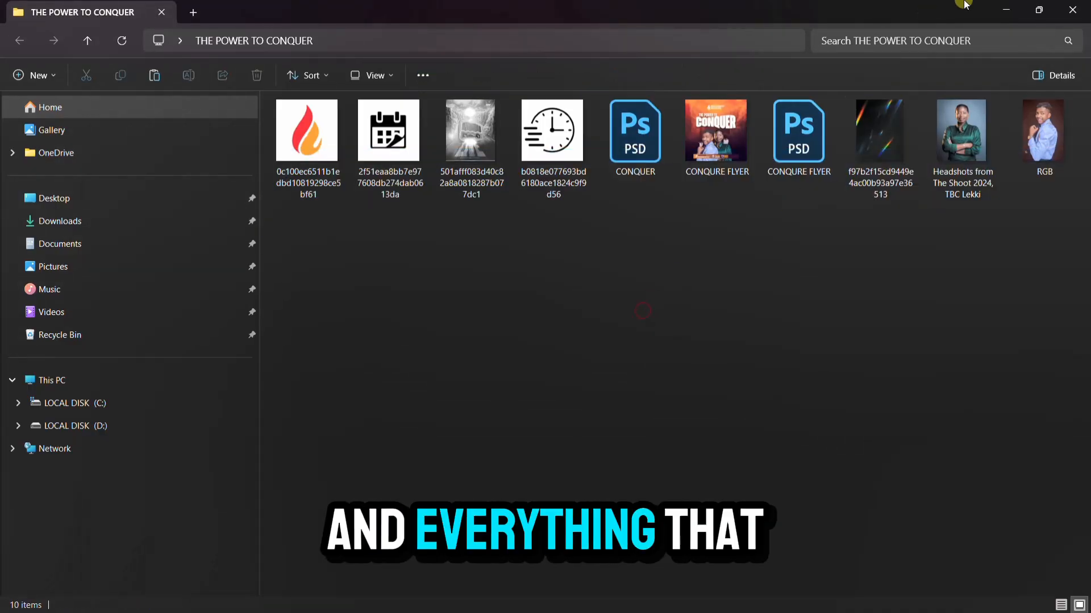
pyautogui.click(1039, 10)
pyautogui.moveTo(604, 602)
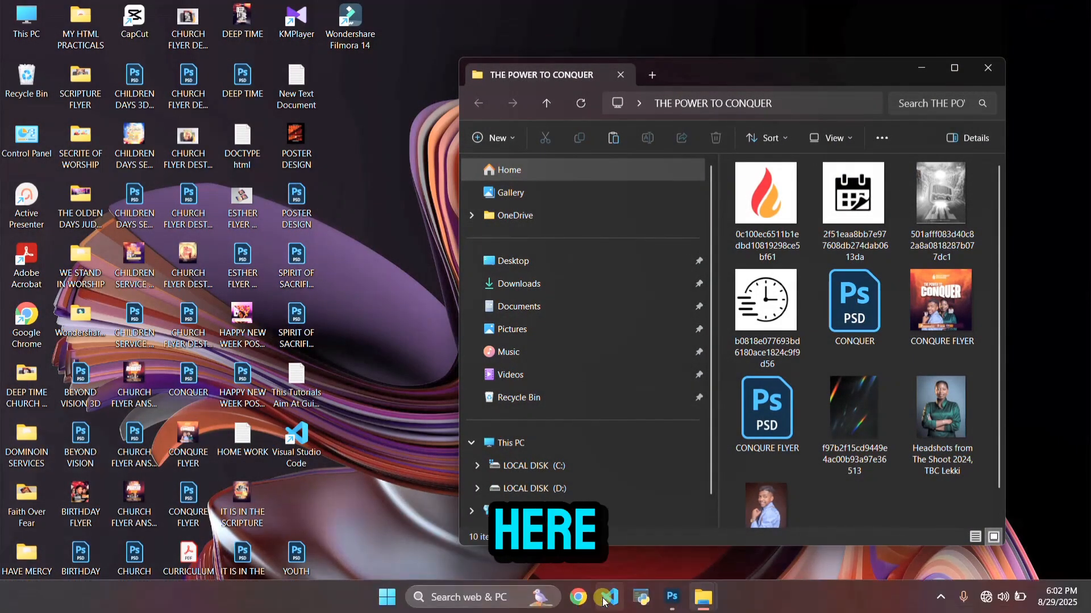
pyautogui.click(728, 511)
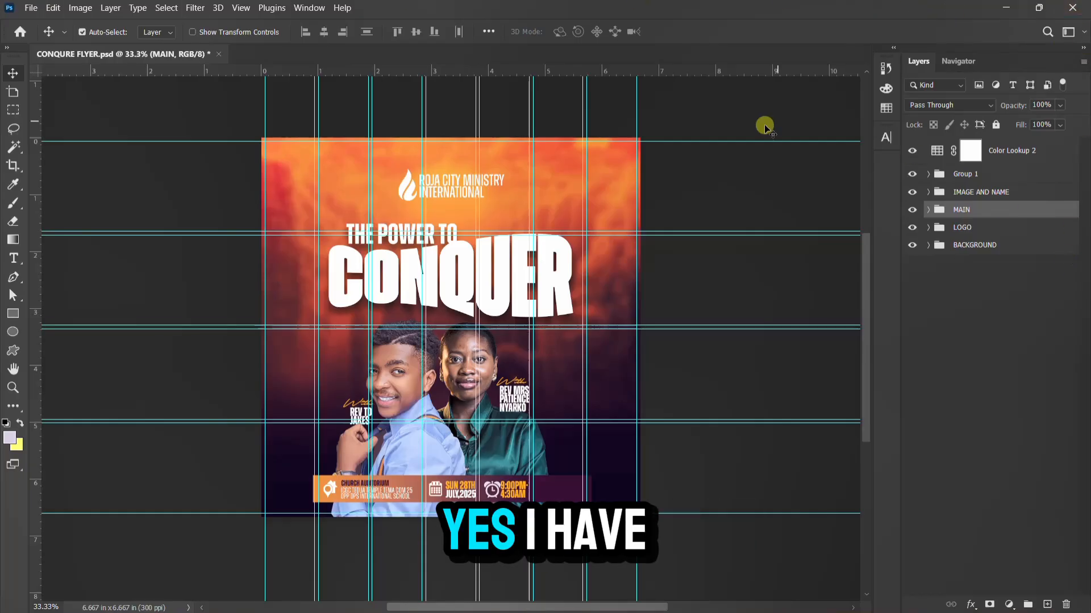
# Switch to the Graphic and Web workspace, then bring up New Document with Ctrl+N
pyautogui.click(312, 10)
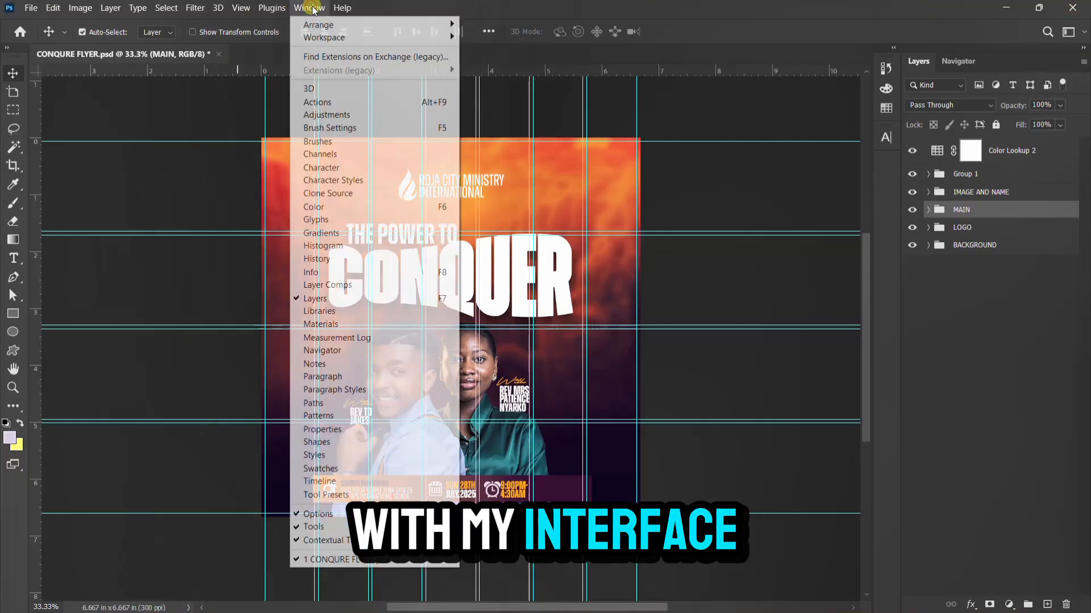
pyautogui.moveTo(340, 35)
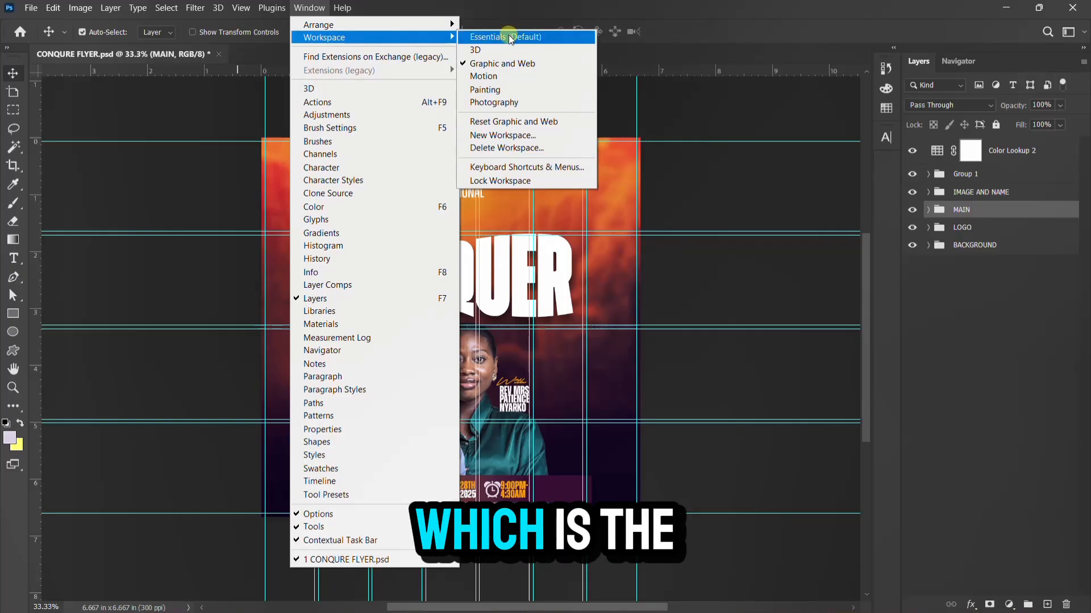
pyautogui.click(487, 65)
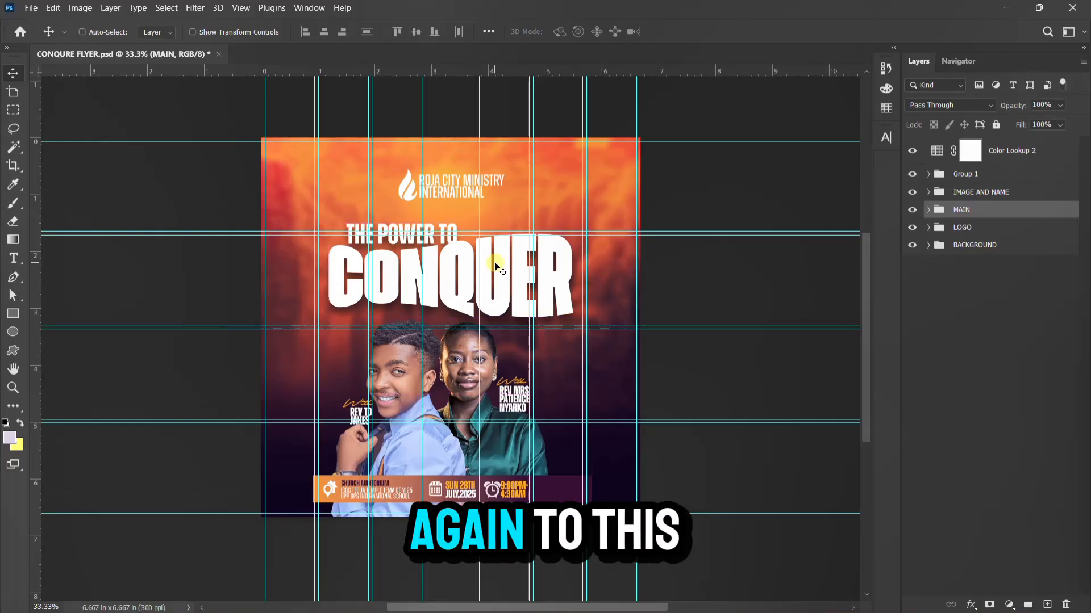
pyautogui.hotkey('ctrl', 'n')
# Create a 2000 × 2000 px, 300 ppi document named CHURCH FLYER with White background contents
pyautogui.click(196, 165)
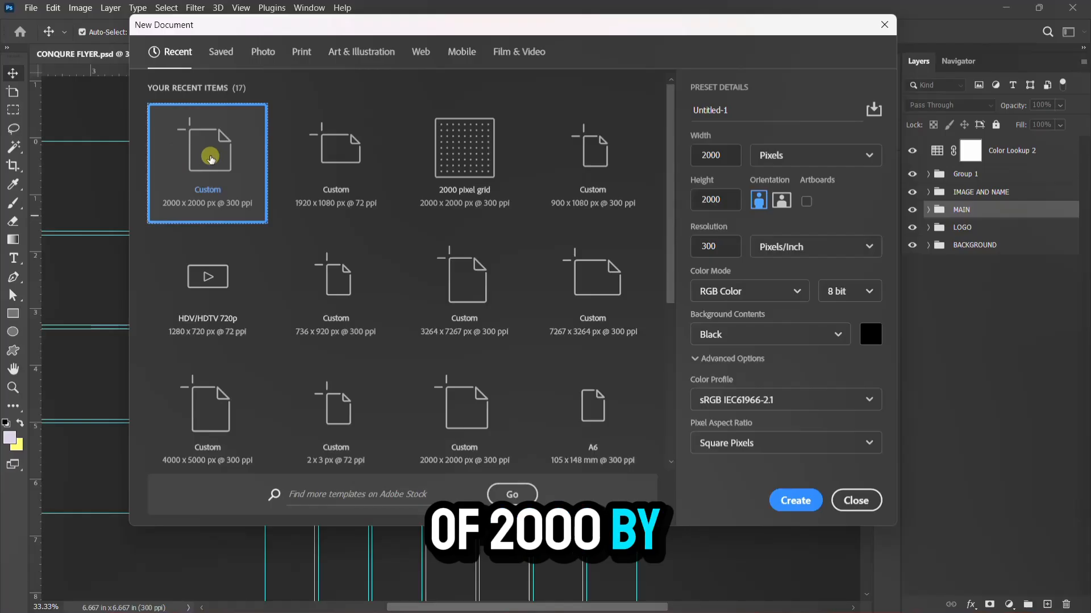
pyautogui.click(211, 158)
pyautogui.moveTo(710, 116); pyautogui.dragTo(675, 111)
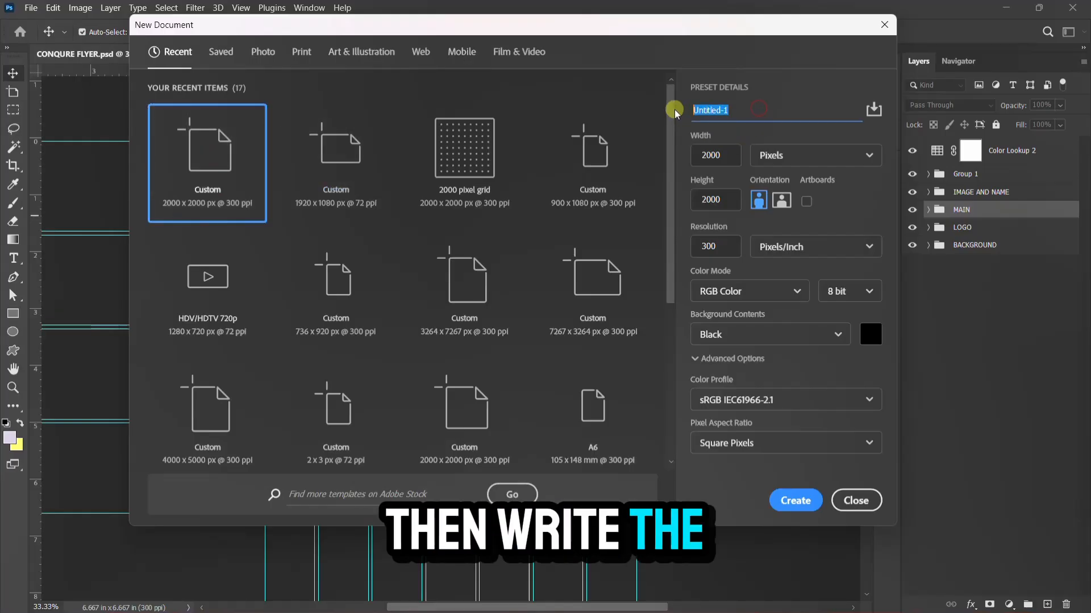
pyautogui.write('CHURCH')
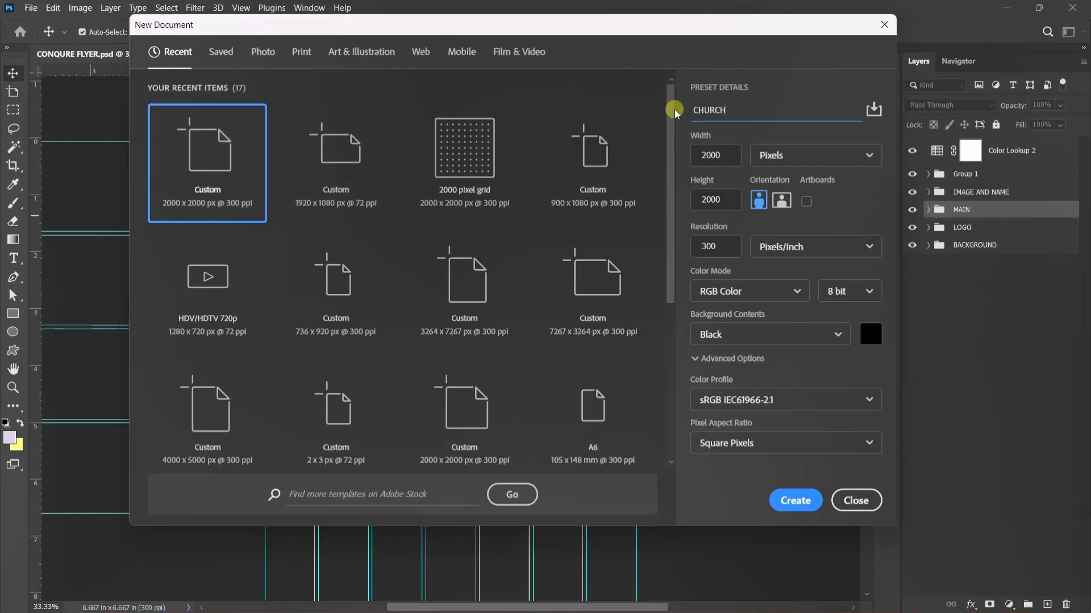
pyautogui.write(' FLYER')
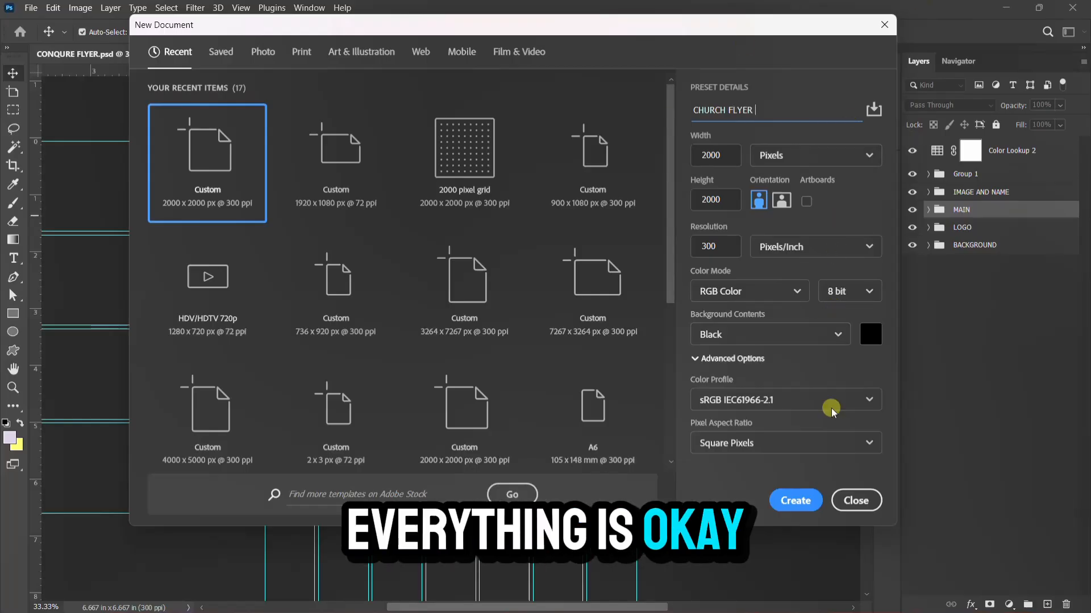
pyautogui.click(811, 332)
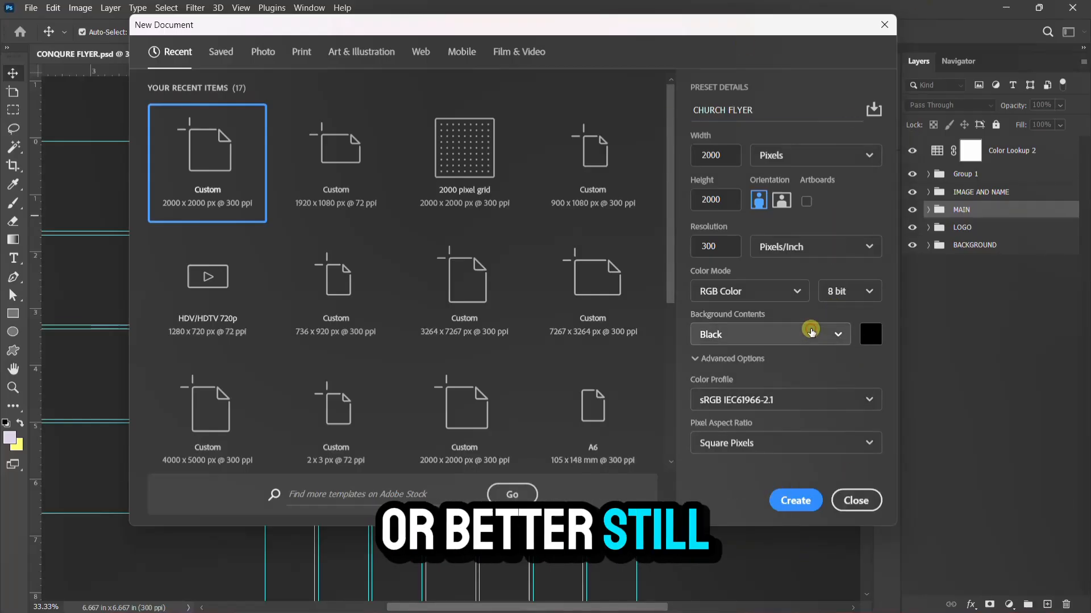
pyautogui.click(750, 365)
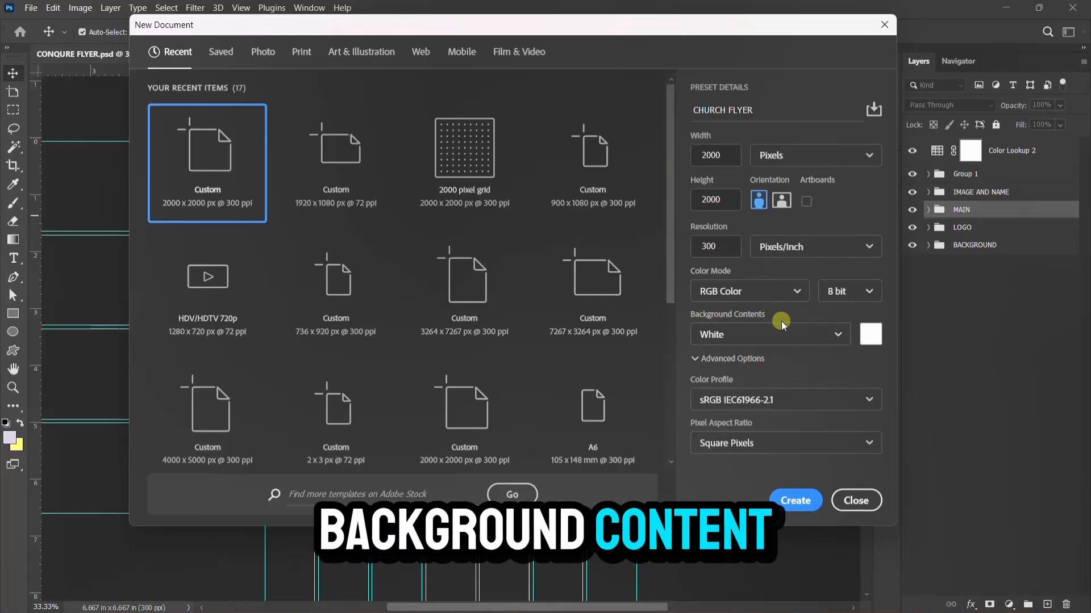
pyautogui.click(795, 501)
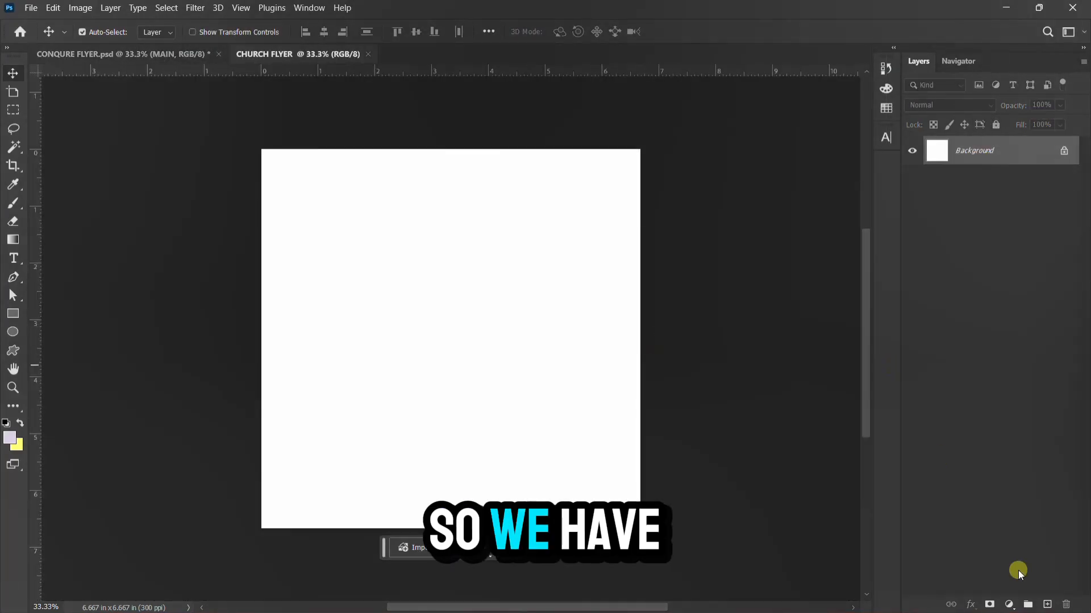
# Unlock the Background layer so it becomes Layer 0
pyautogui.click(1067, 152)
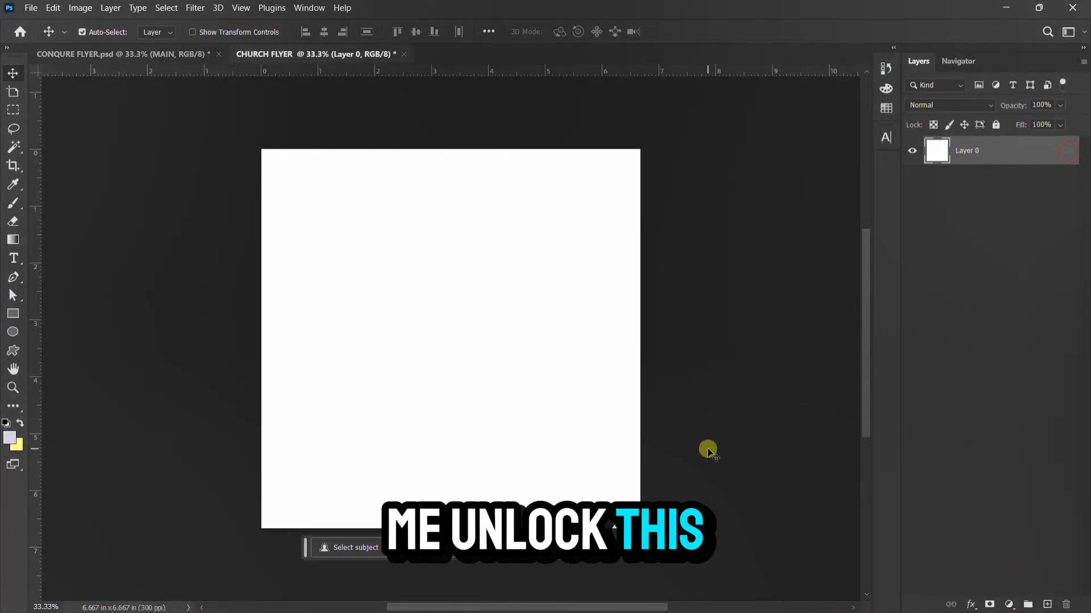
pyautogui.moveTo(704, 596)
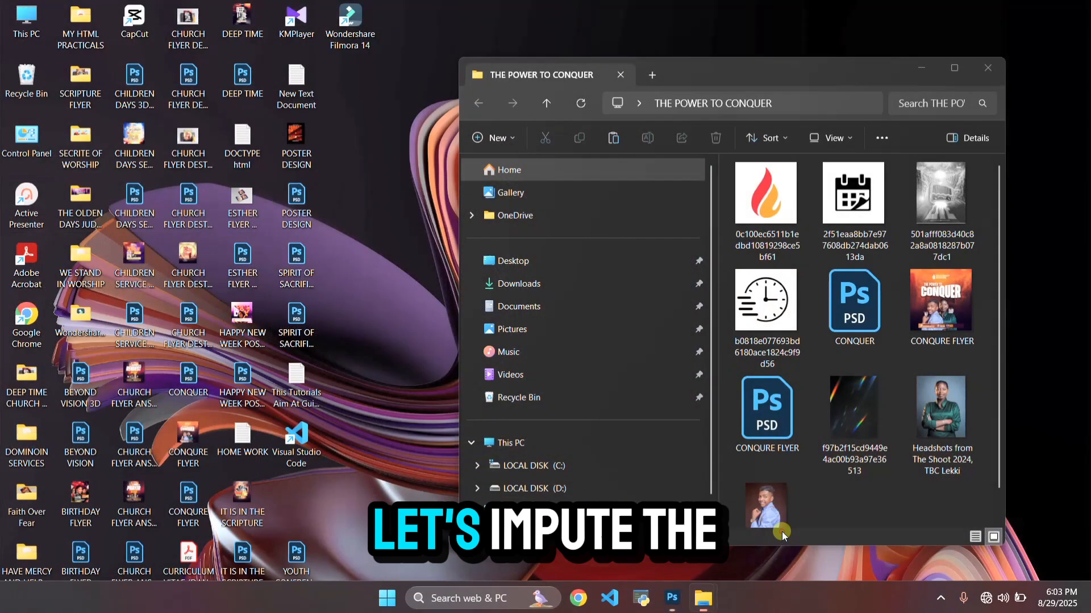
pyautogui.click(778, 525)
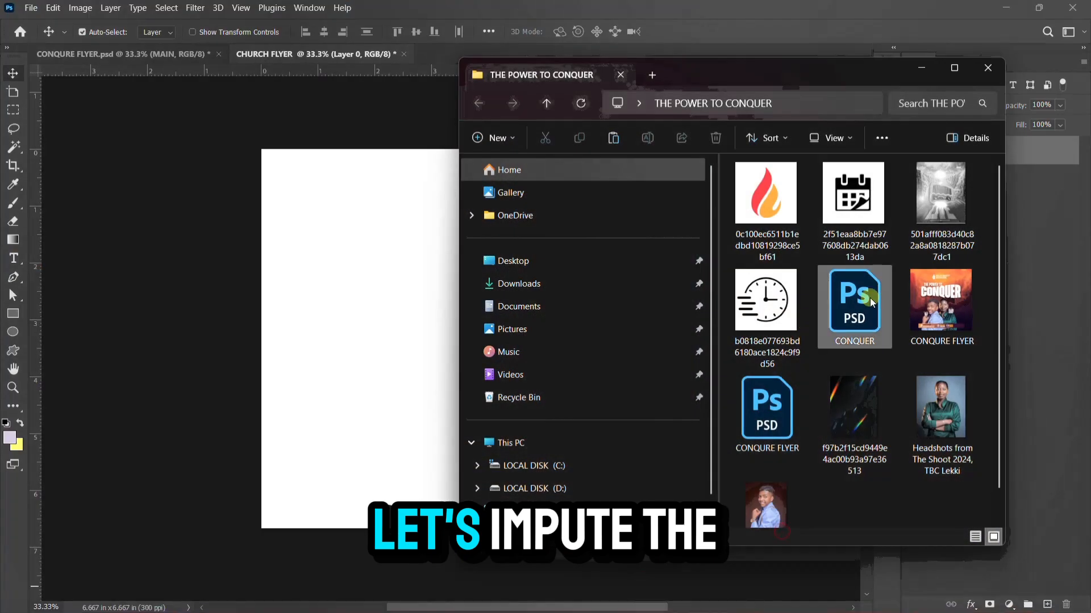
pyautogui.click(646, 6)
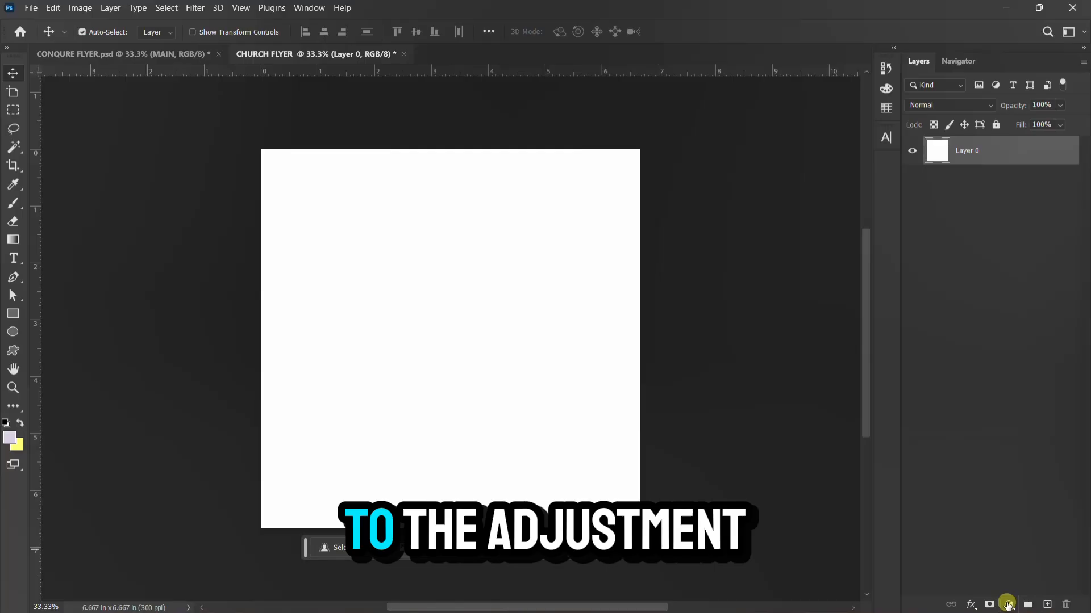
# Add a Gradient Fill layer using the purple-to-orange preset
pyautogui.click(1007, 604)
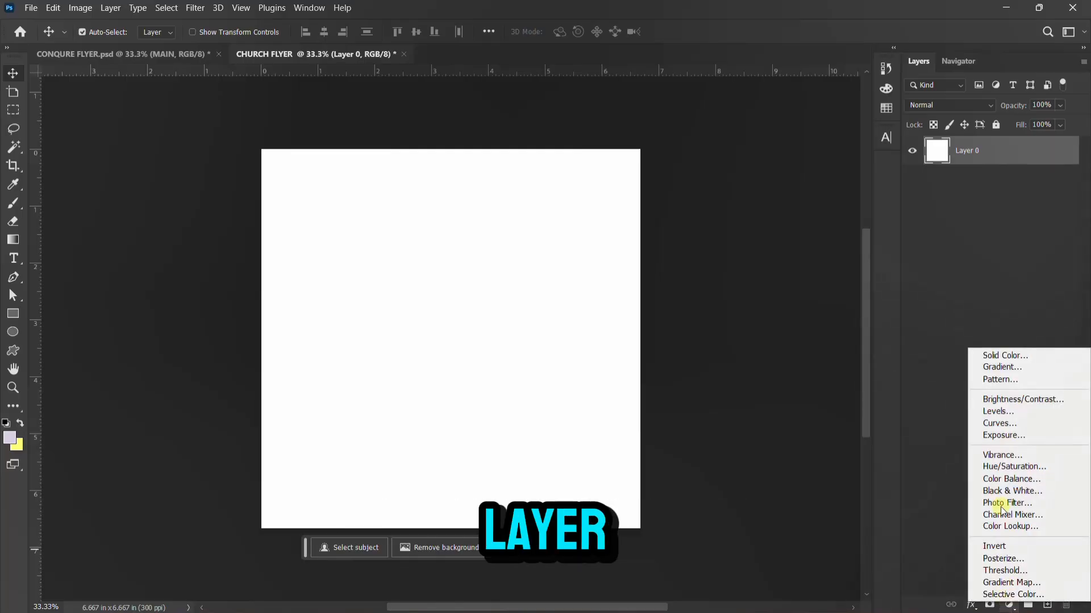
pyautogui.click(1024, 375)
pyautogui.click(591, 180)
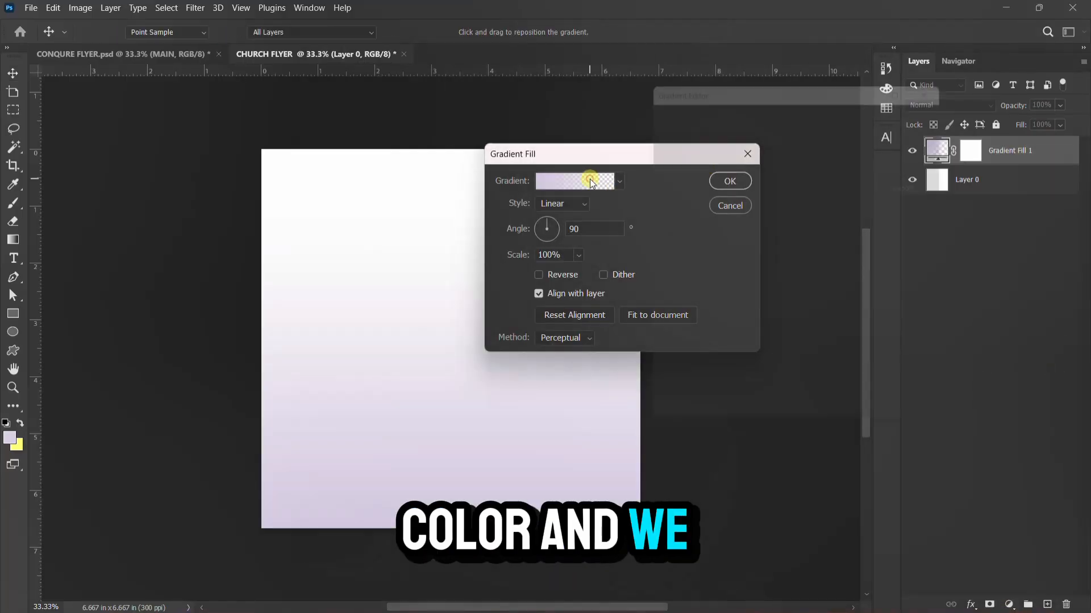
pyautogui.moveTo(874, 135); pyautogui.dragTo(875, 214)
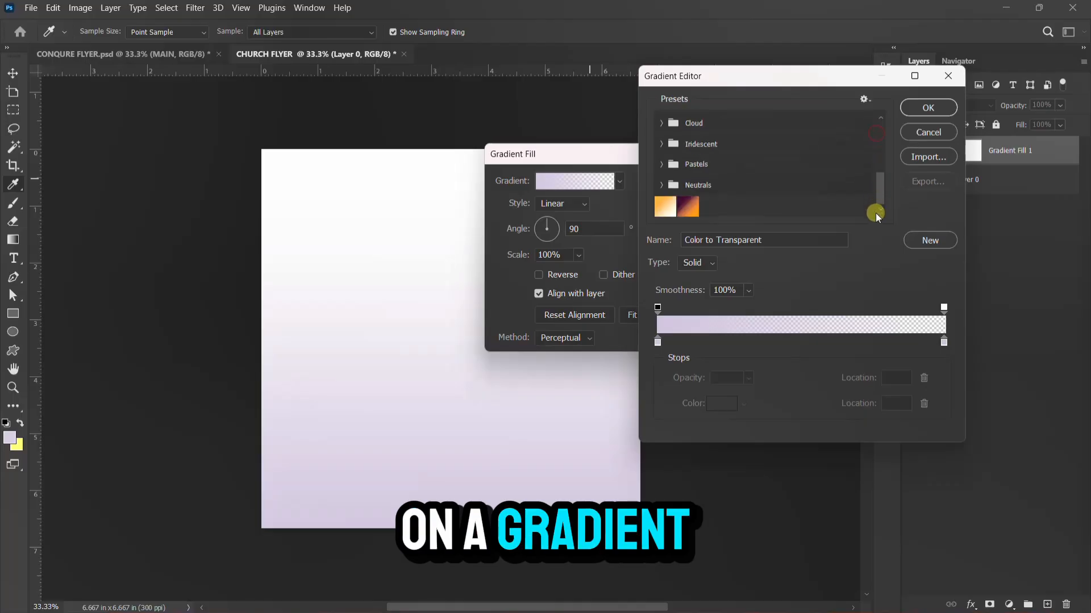
pyautogui.click(683, 212)
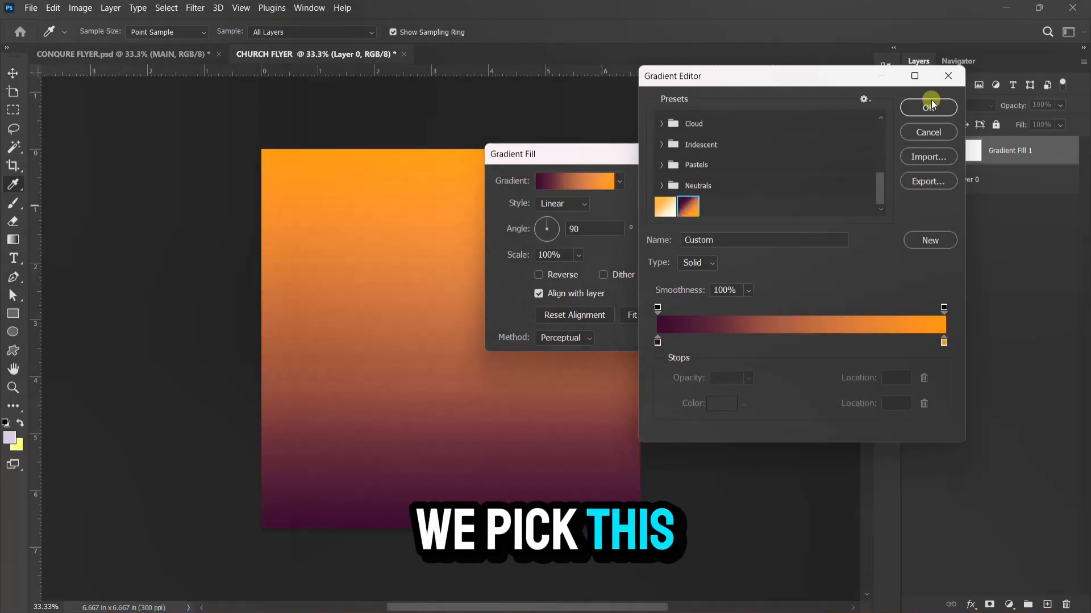
pyautogui.click(928, 107)
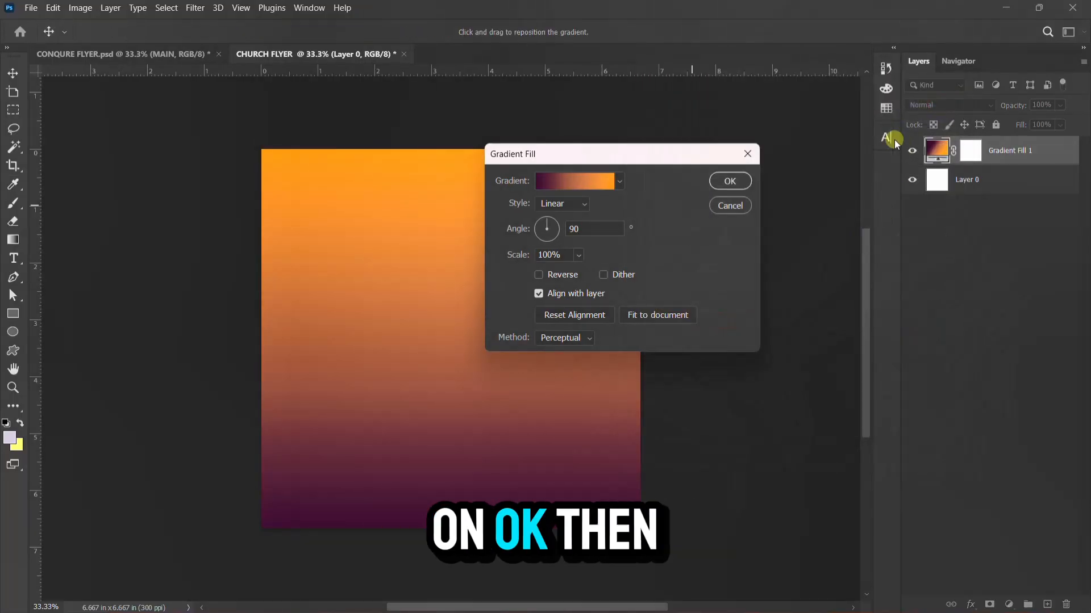
pyautogui.click(731, 181)
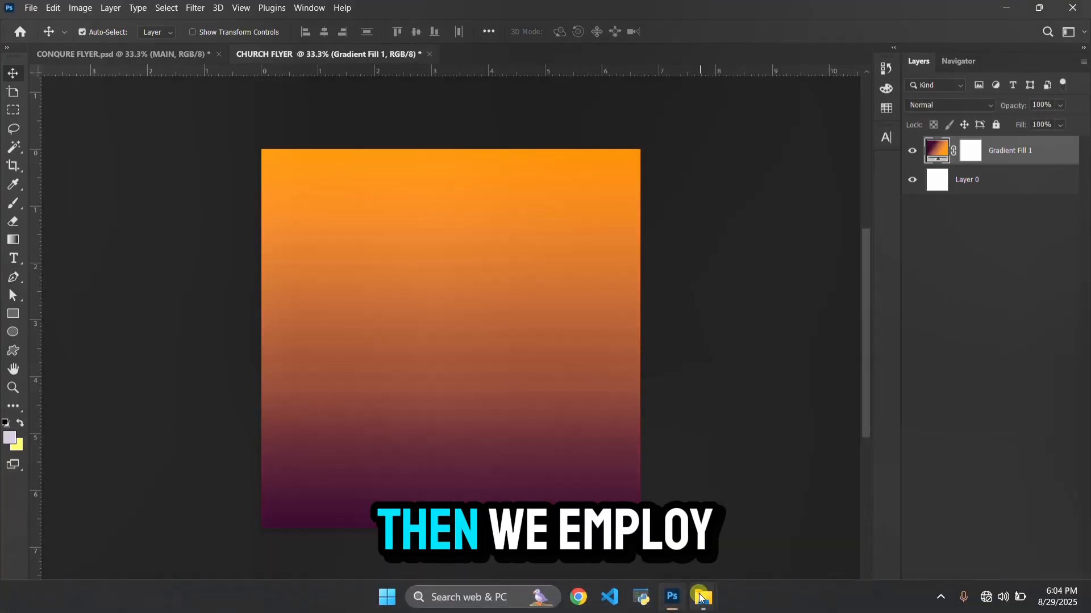
# Drag the grey canyon image from the resources folder onto the flyer and stretch it to cover the canvas
pyautogui.moveTo(701, 598)
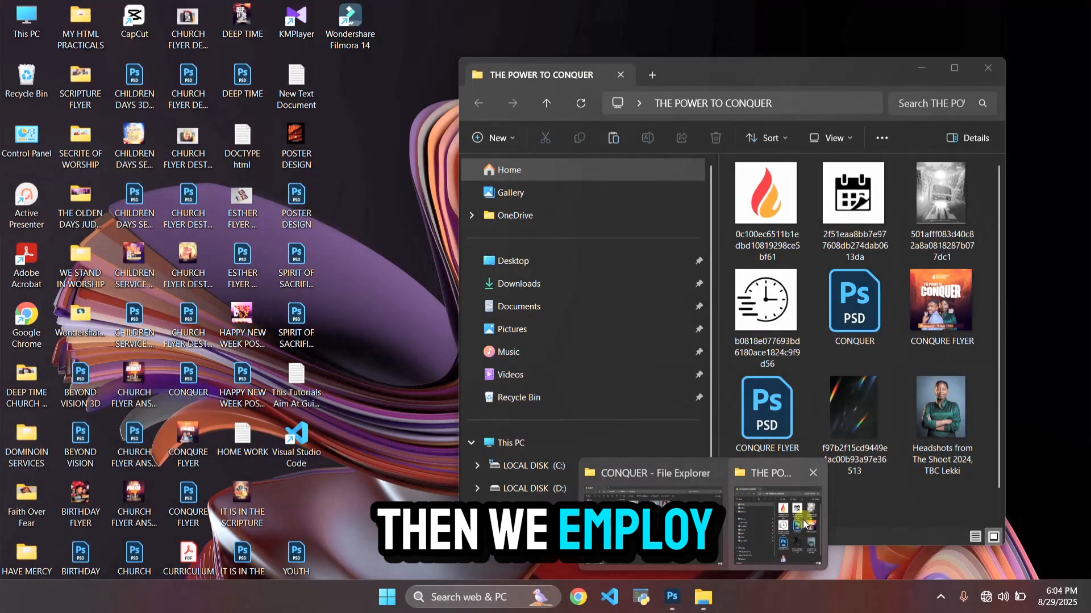
pyautogui.click(803, 519)
pyautogui.moveTo(936, 203); pyautogui.dragTo(345, 387)
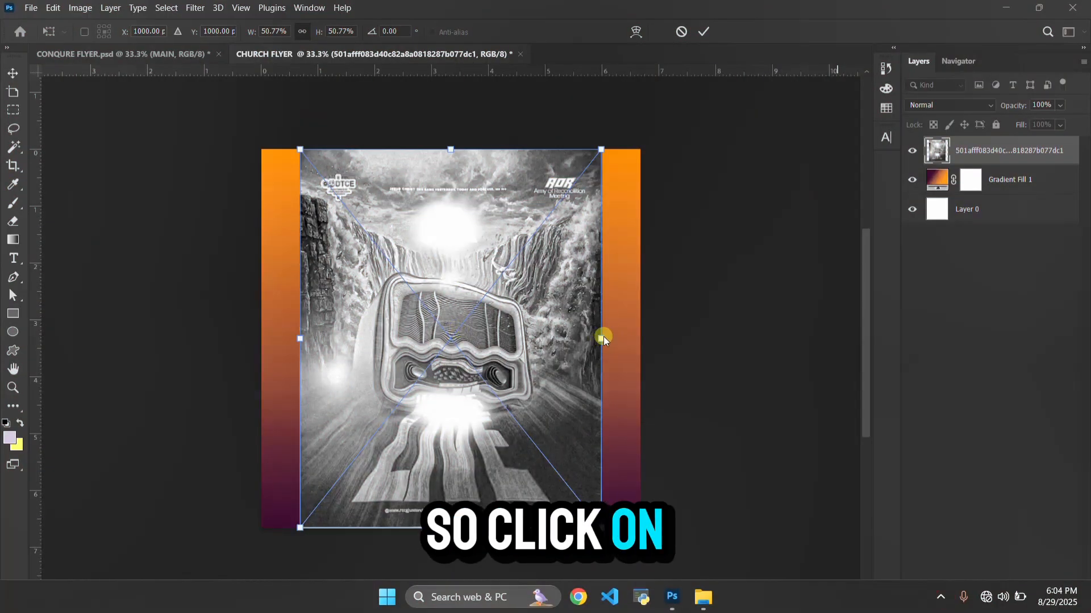
pyautogui.moveTo(603, 340); pyautogui.dragTo(642, 341)
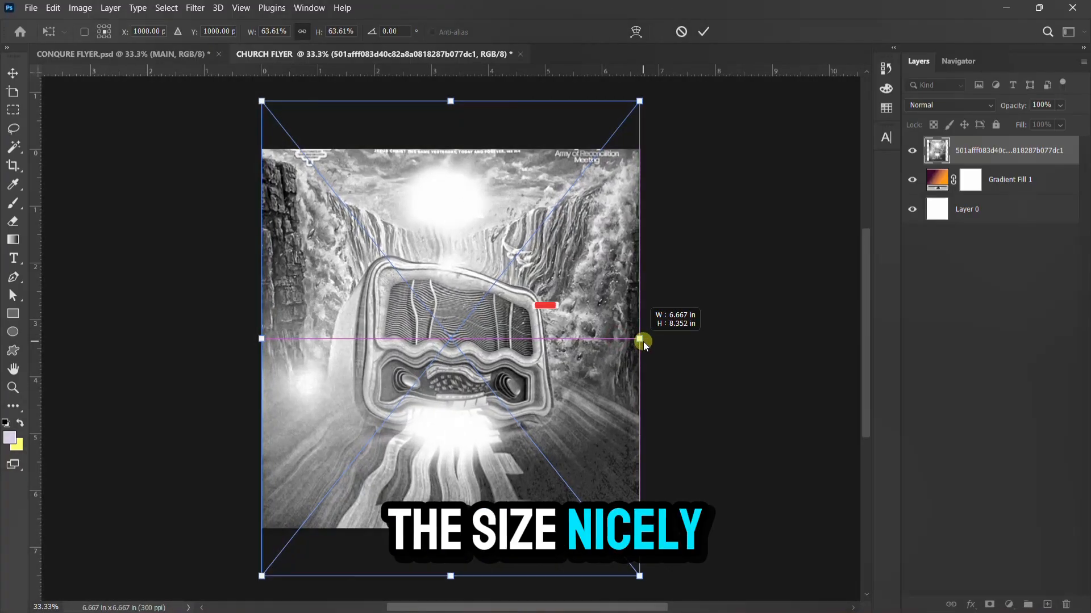
pyautogui.press('Return')
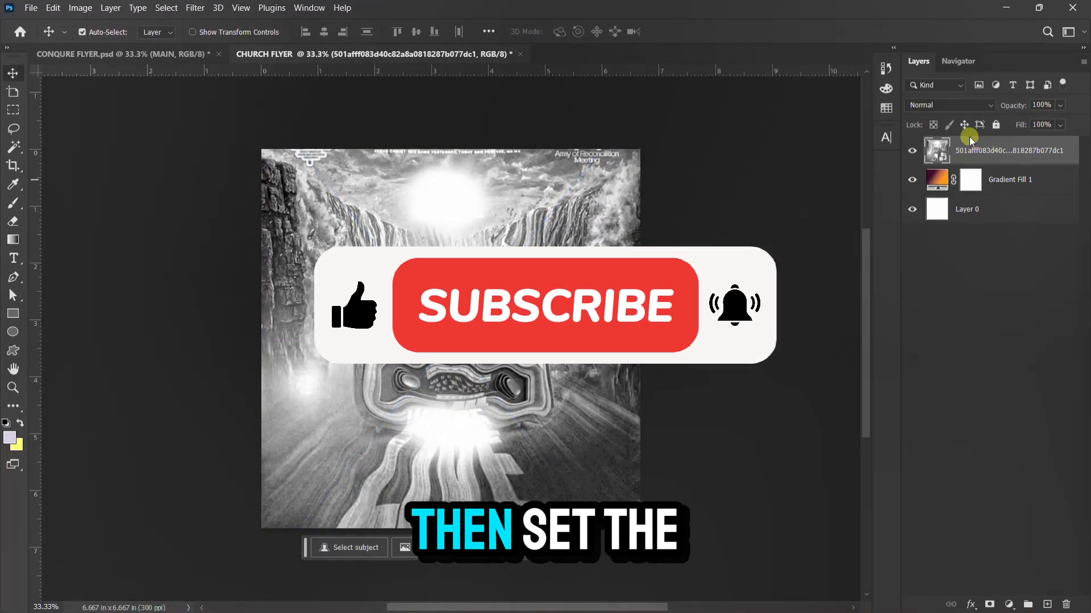
# Set the canyon layer to Linear Burn and add a 20-pixel Gaussian Blur smart filter
pyautogui.click(957, 104)
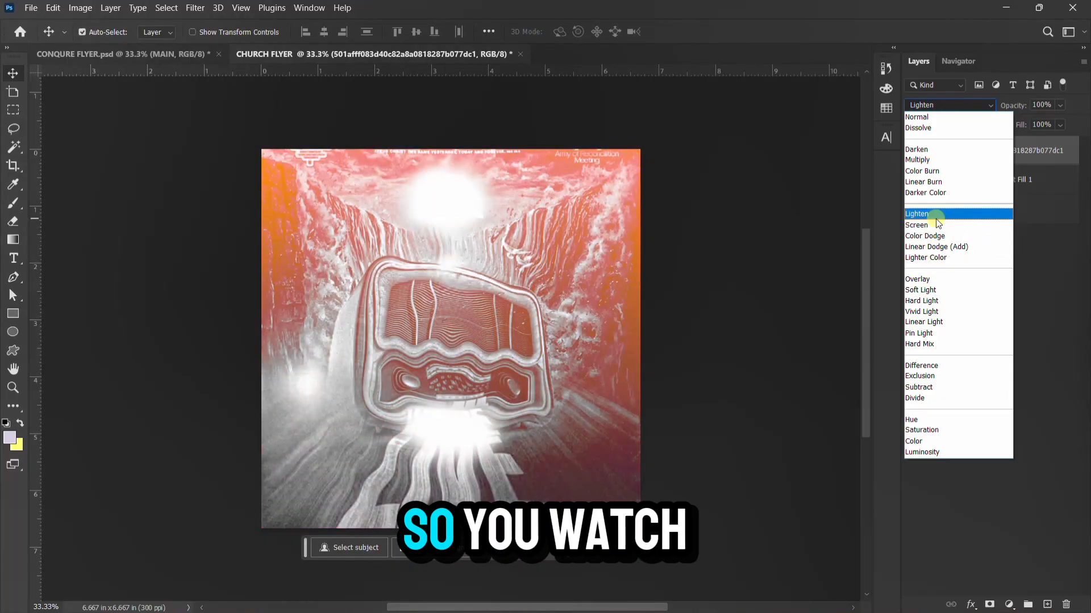
pyautogui.click(937, 187)
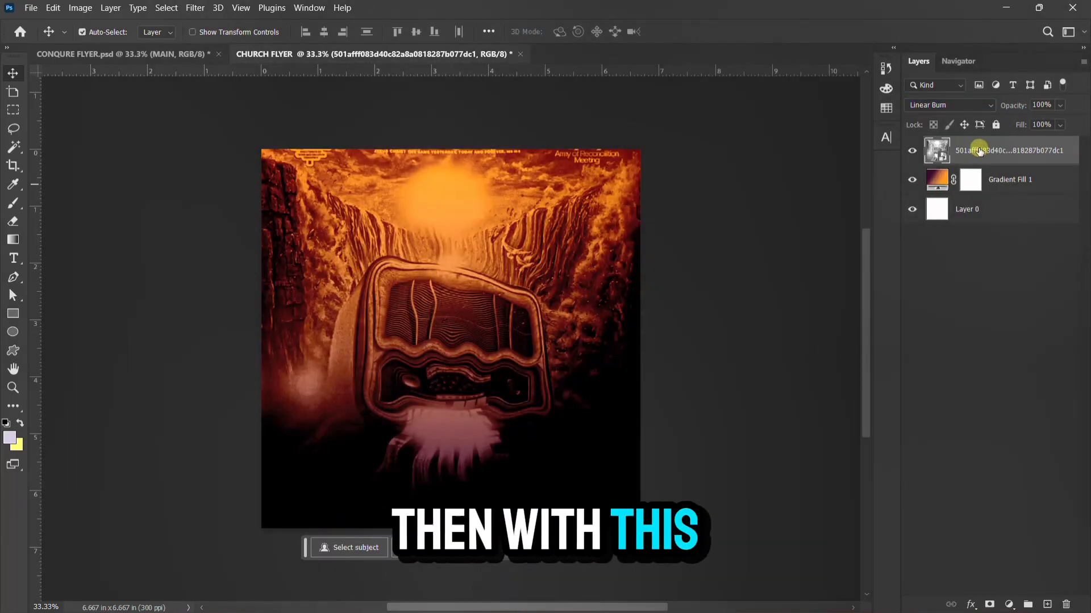
pyautogui.click(200, 9)
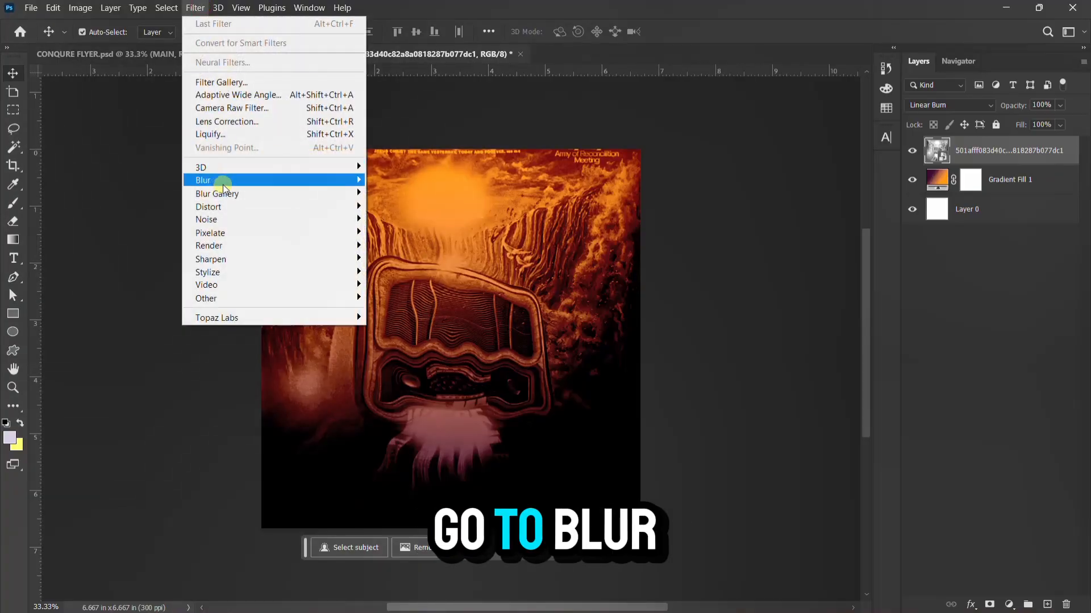
pyautogui.moveTo(222, 185)
pyautogui.click(405, 230)
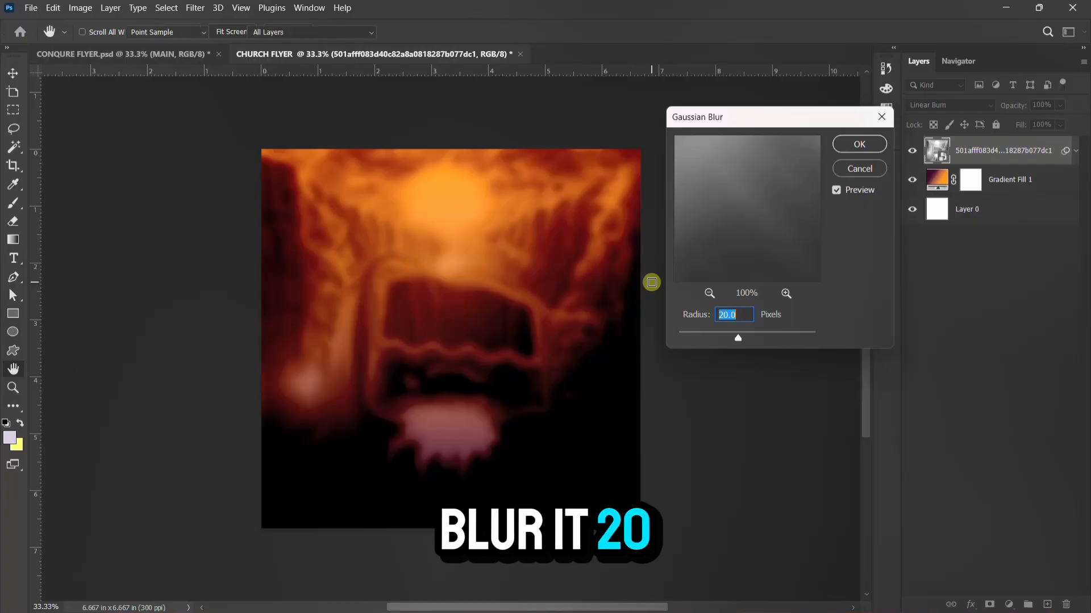
pyautogui.press('Return')
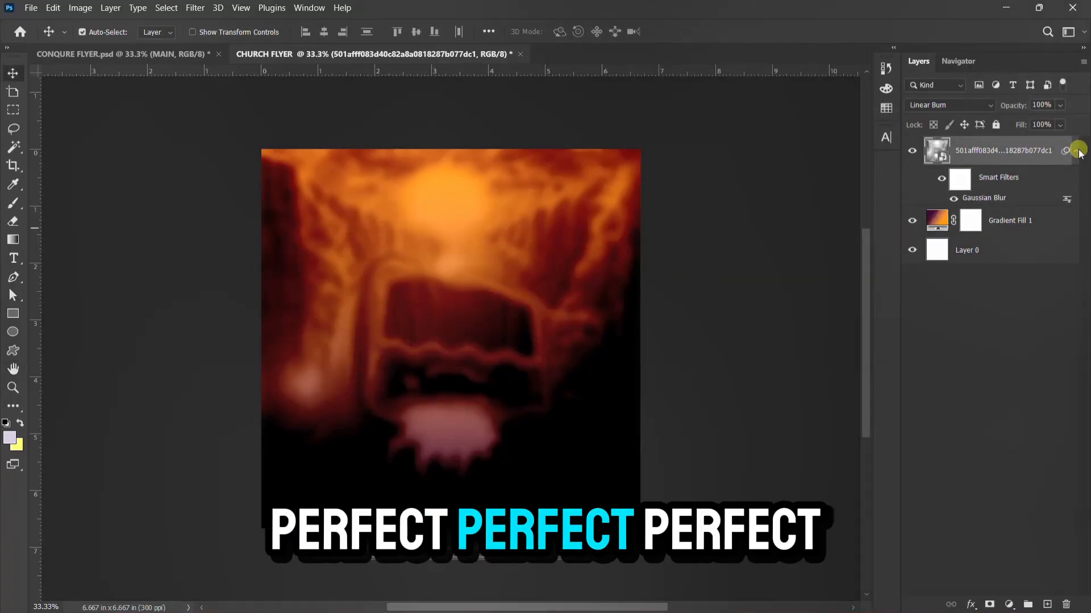
pyautogui.click(1077, 151)
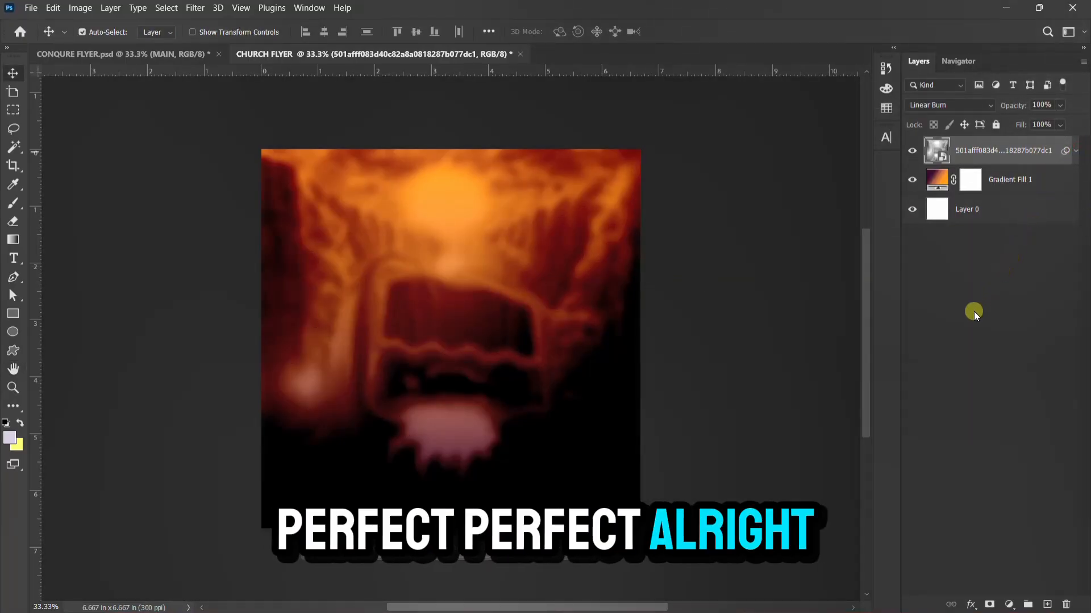
# Inspect the BACKGROUND group in the finished CONQUER FLYER reference file
pyautogui.click(57, 54)
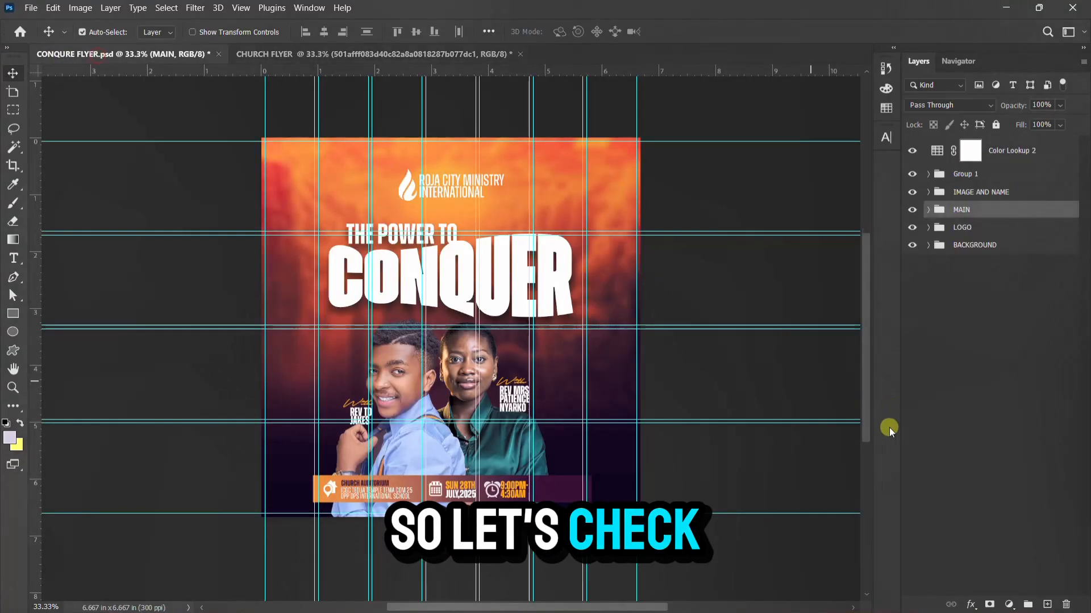
pyautogui.click(928, 246)
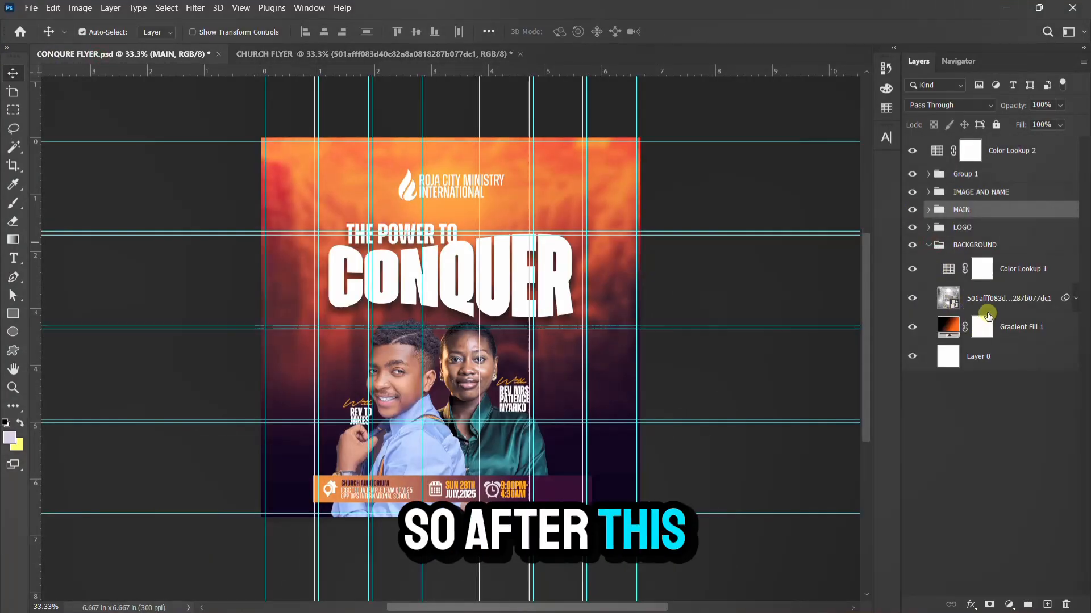
pyautogui.click(926, 247)
pyautogui.click(369, 53)
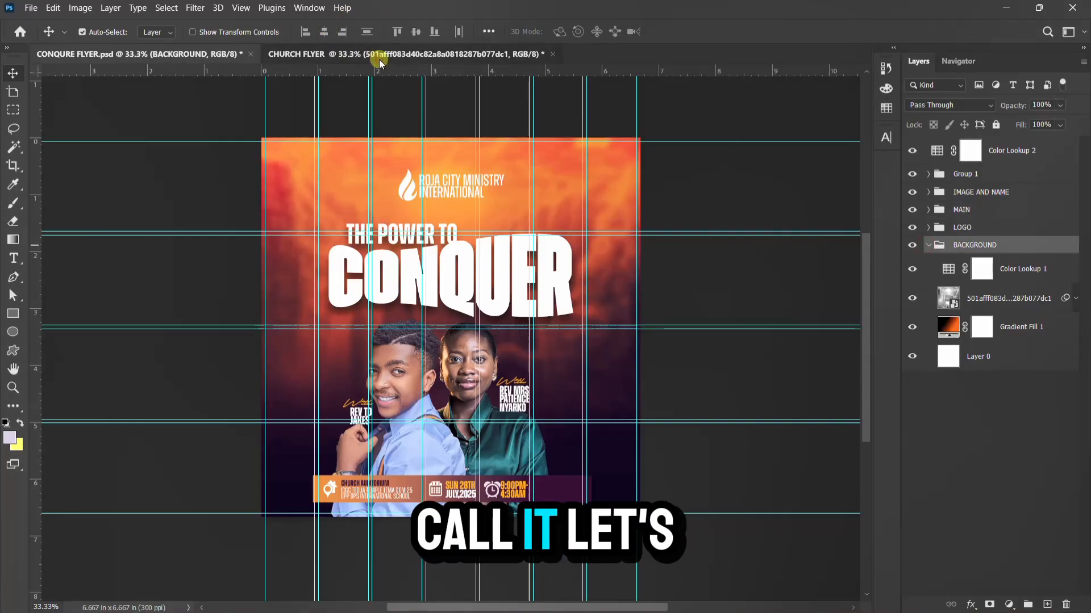
# Add a Color Lookup layer loaded with the well-see.CUBE LUT, then select all layers down to Layer 0
pyautogui.click(1010, 605)
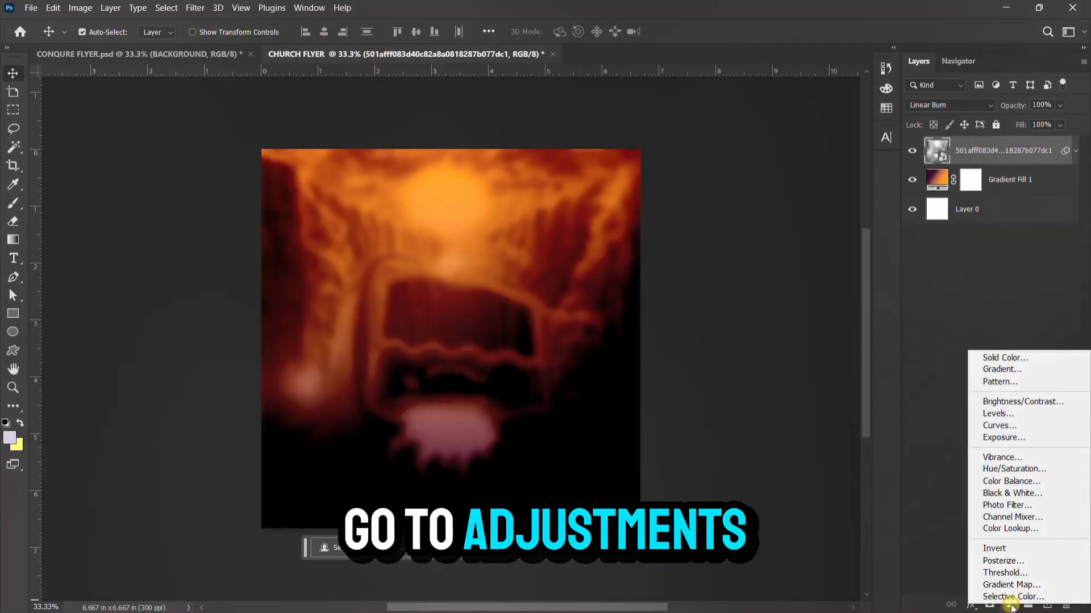
pyautogui.click(1010, 528)
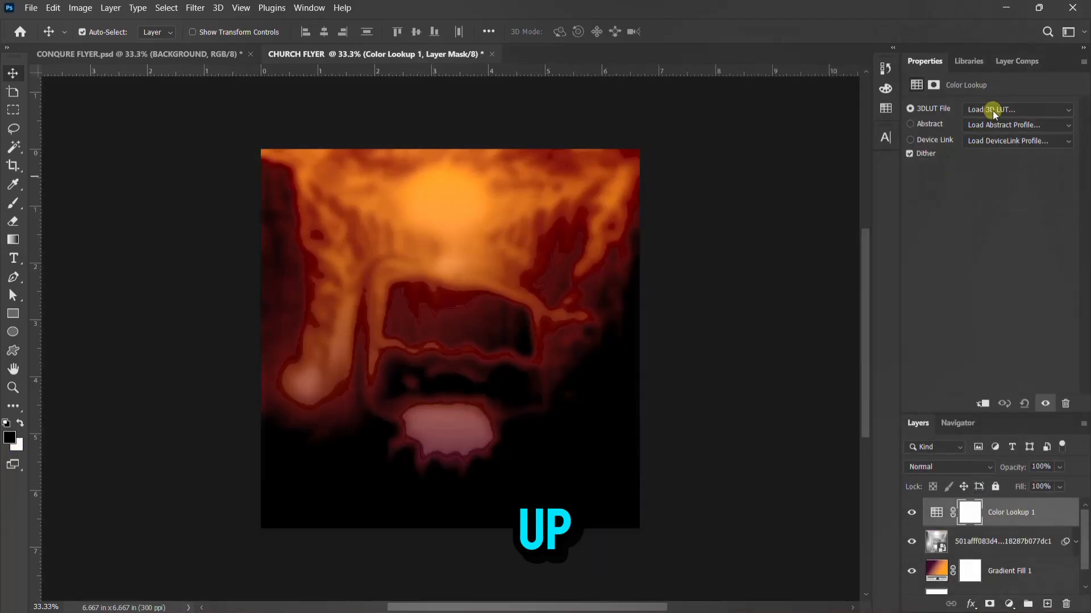
pyautogui.click(994, 111)
pyautogui.click(922, 128)
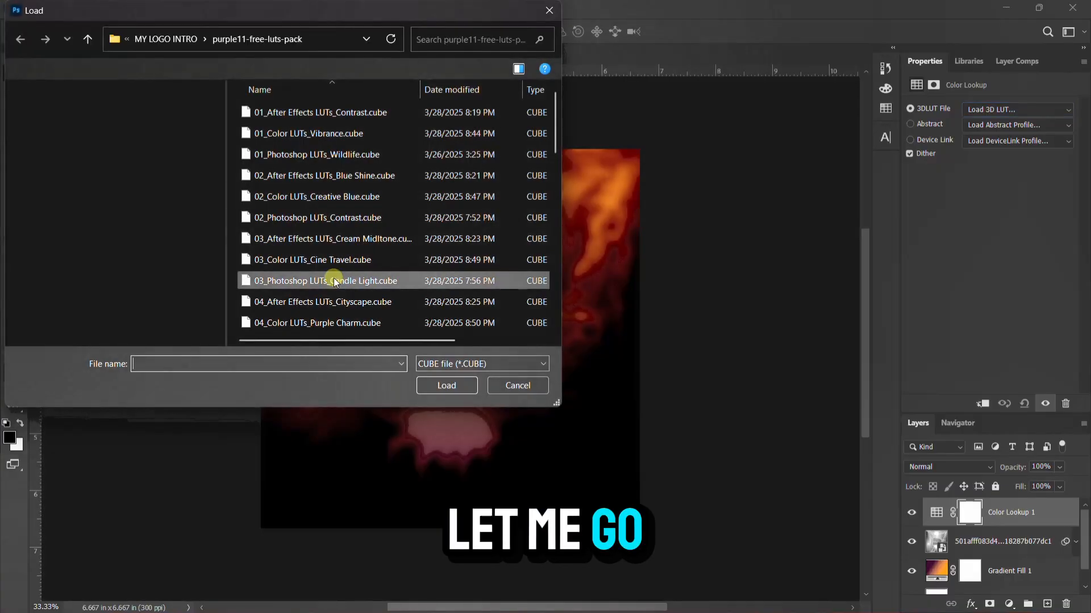
pyautogui.scroll(-12, 339, 244)
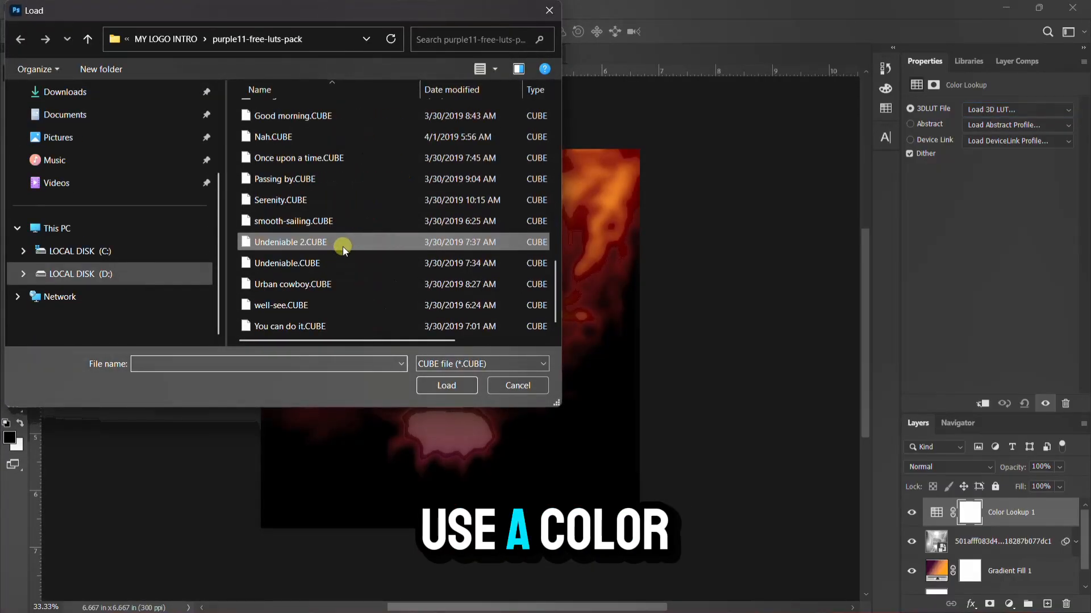
pyautogui.click(311, 308)
pyautogui.click(448, 386)
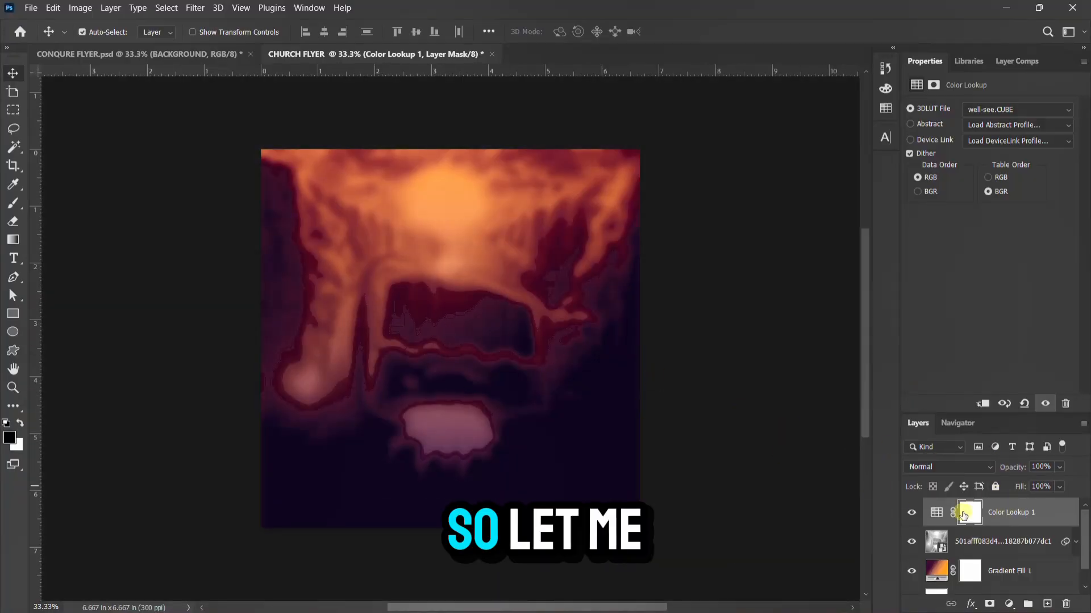
pyautogui.scroll(-1, 984, 538)
pyautogui.keyDown('shift'); pyautogui.click(1010, 577); pyautogui.keyUp('shift')
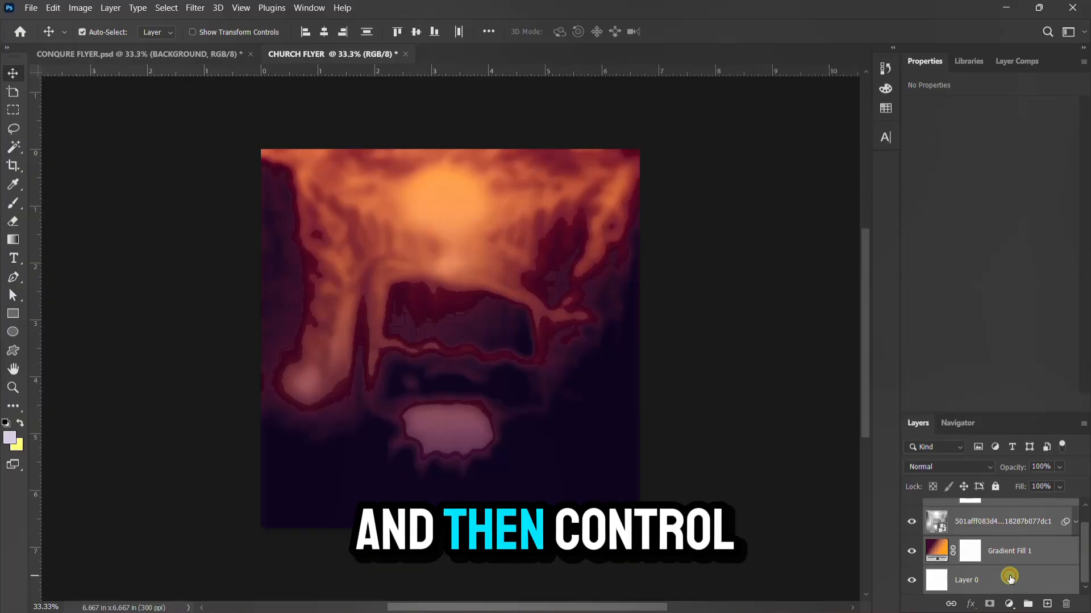
# Group the selected background layers and name the group BG
pyautogui.hotkey('ctrl', 'g')
pyautogui.doubleClick(961, 509)
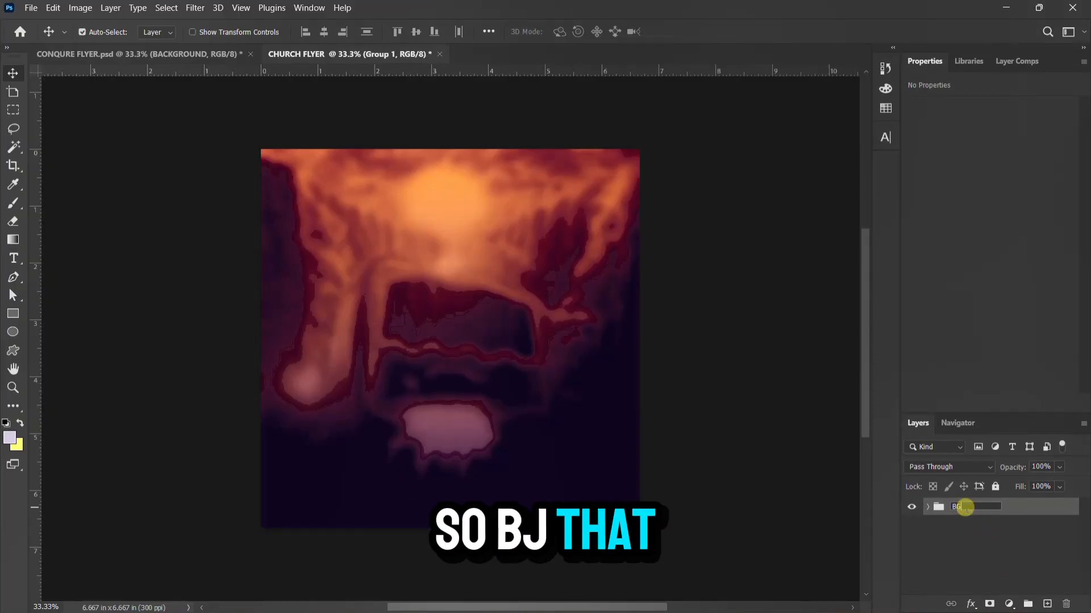
pyautogui.write('BG')
pyautogui.press('Return')
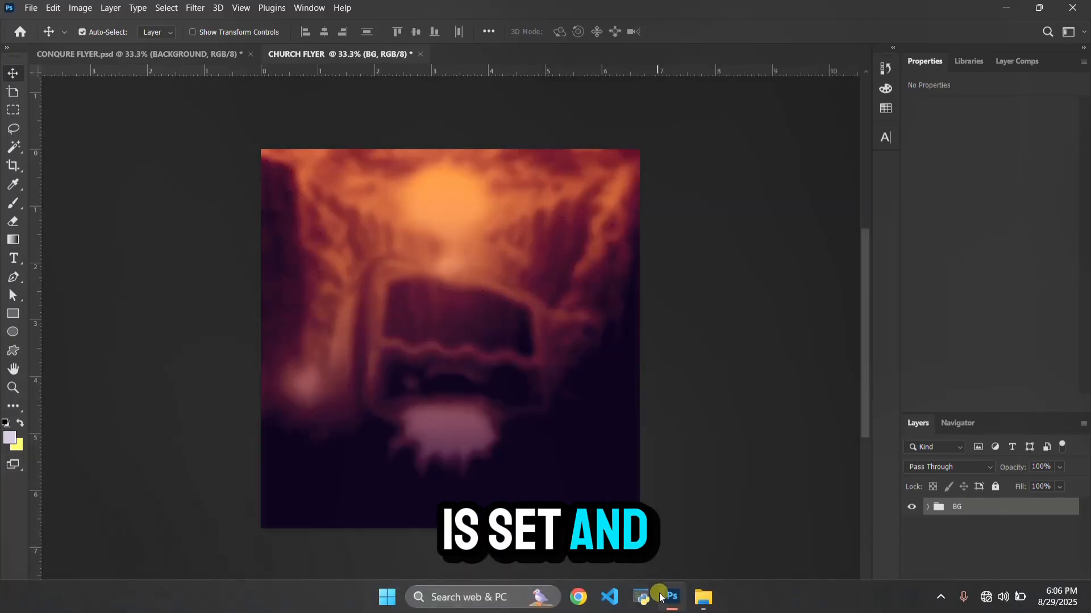
# Place the flame logo image from the resources folder and rasterize it
pyautogui.moveTo(703, 597)
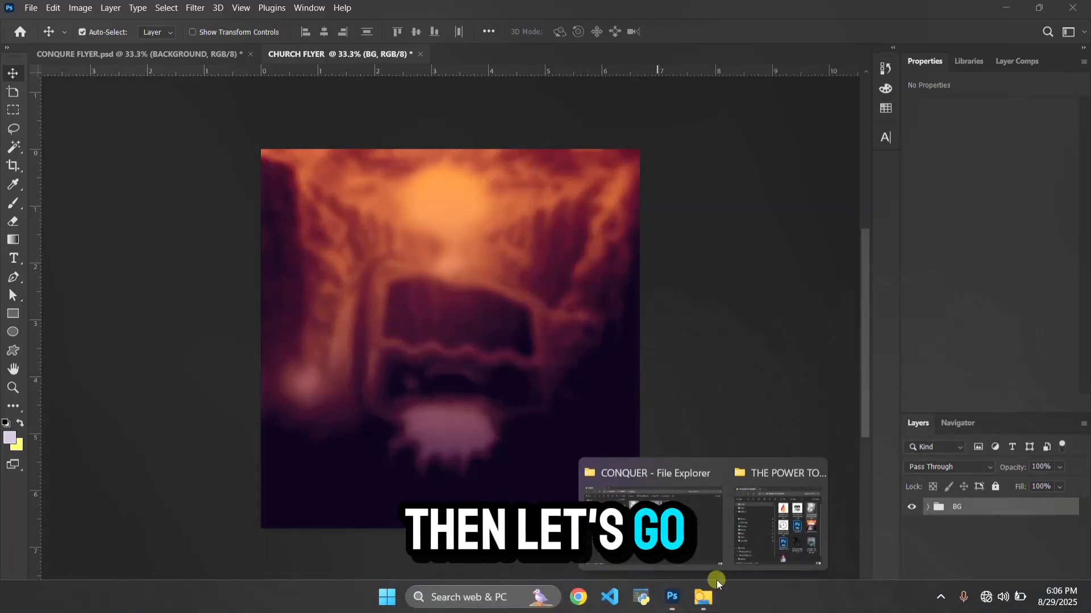
pyautogui.click(761, 550)
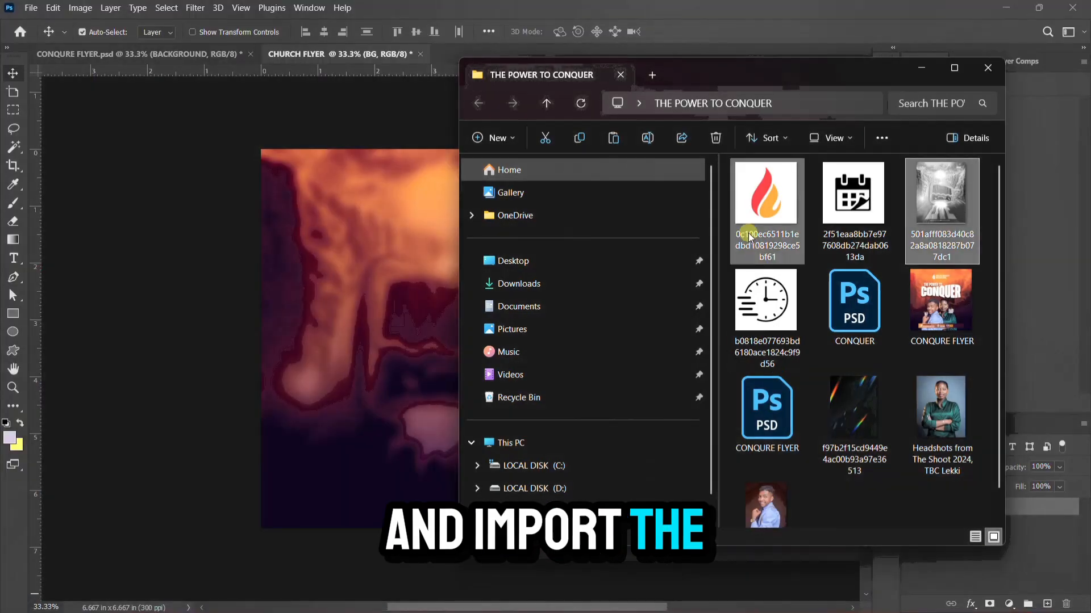
pyautogui.moveTo(769, 189); pyautogui.dragTo(334, 312)
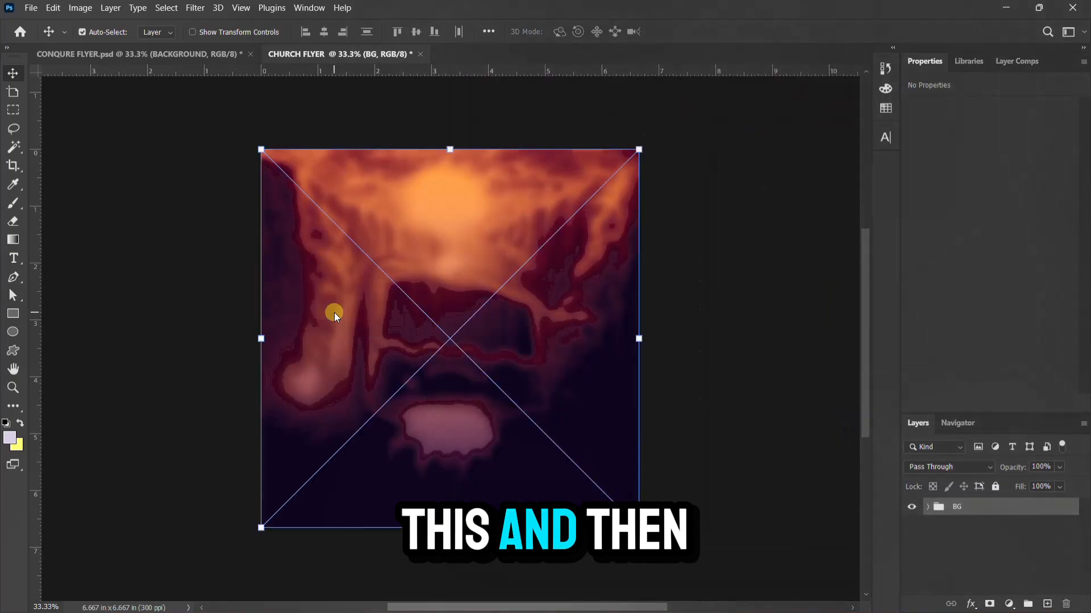
pyautogui.press('Return')
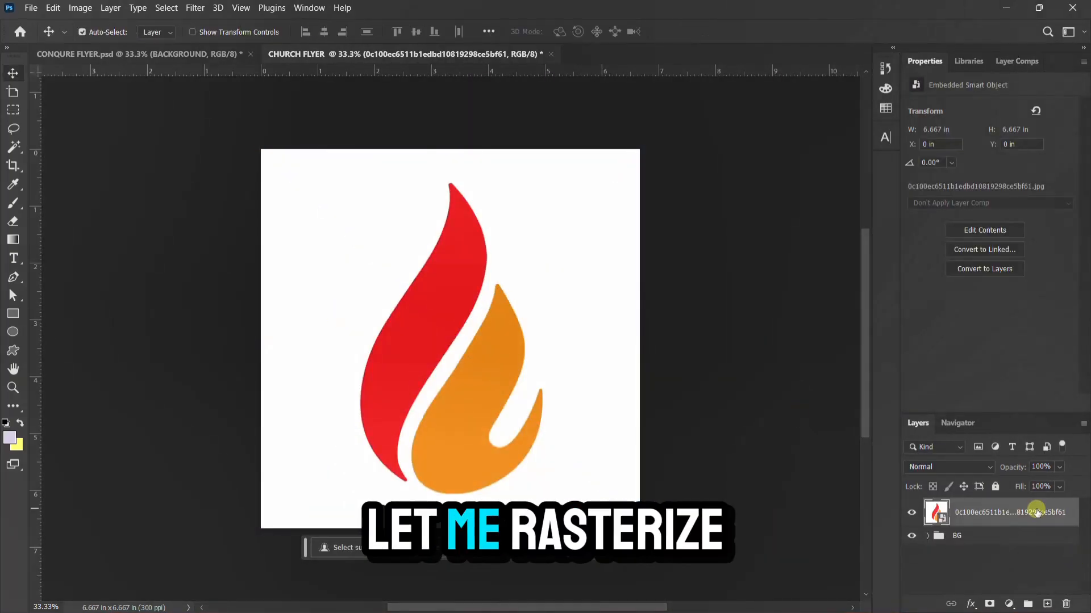
pyautogui.rightClick(1003, 507)
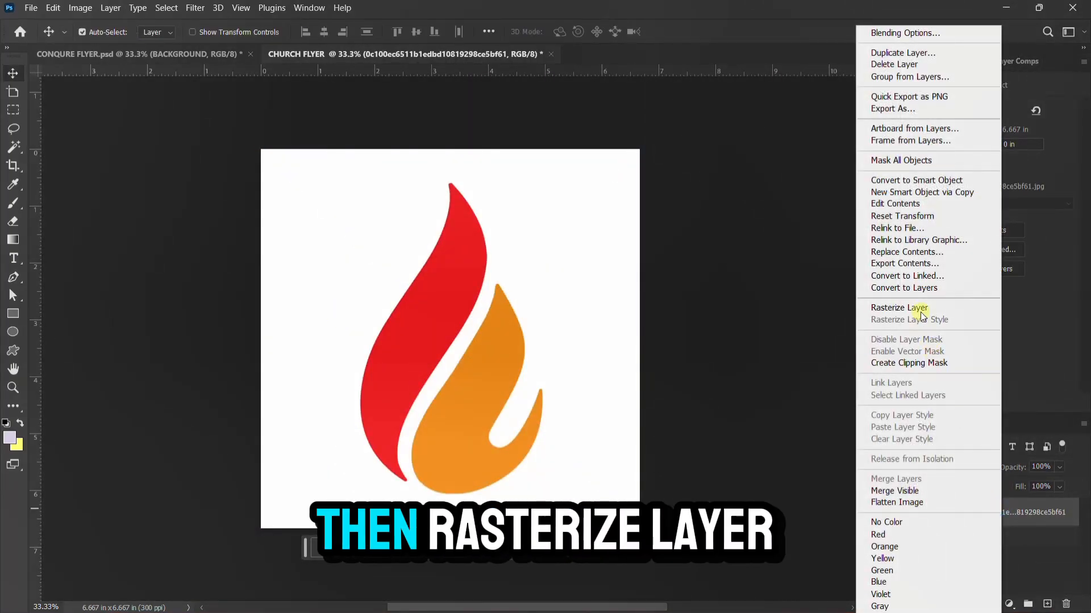
pyautogui.click(917, 309)
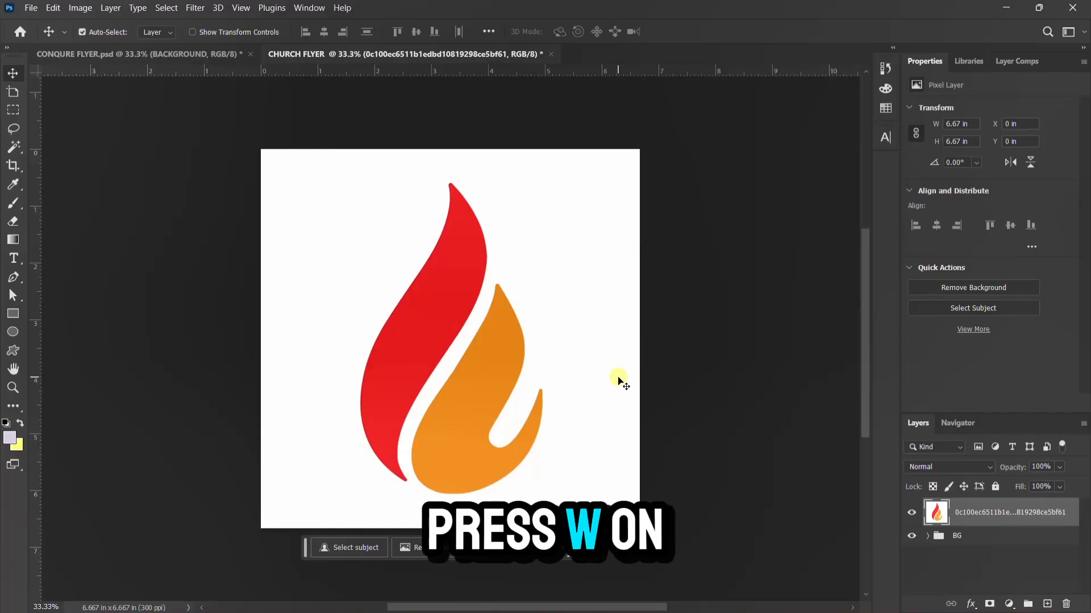
# Remove the white background around the flame using the Magic Wand
pyautogui.press('w')
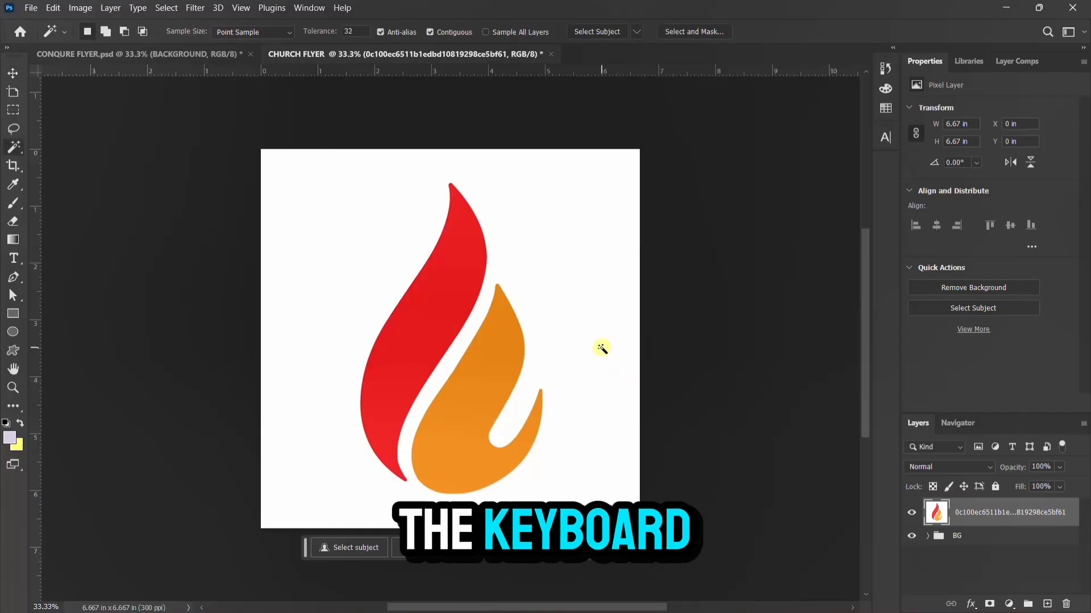
pyautogui.rightClick(16, 146)
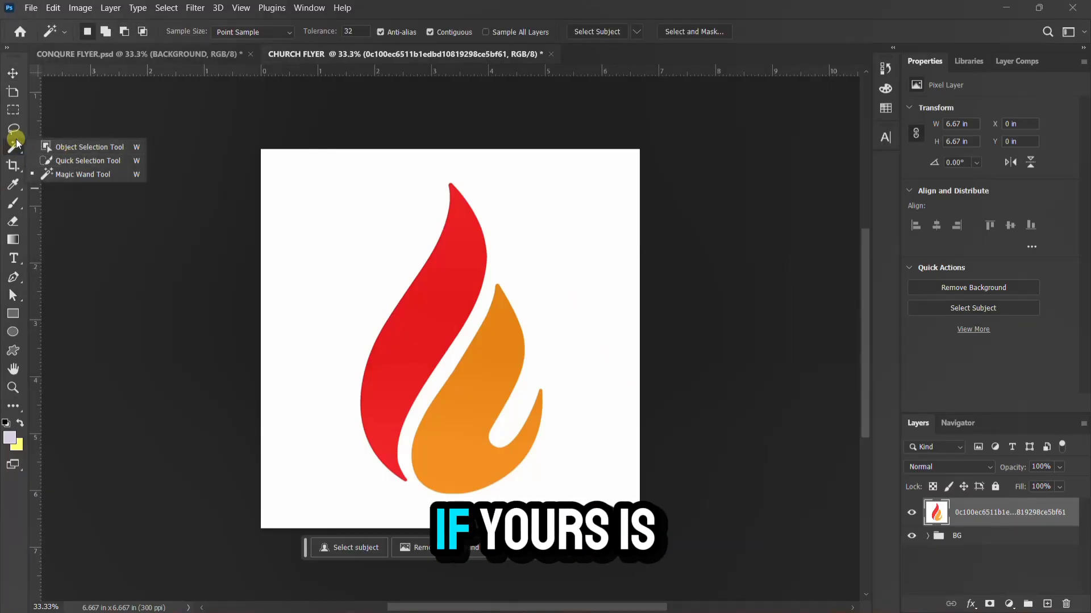
pyautogui.click(16, 144)
pyautogui.rightClick(16, 144)
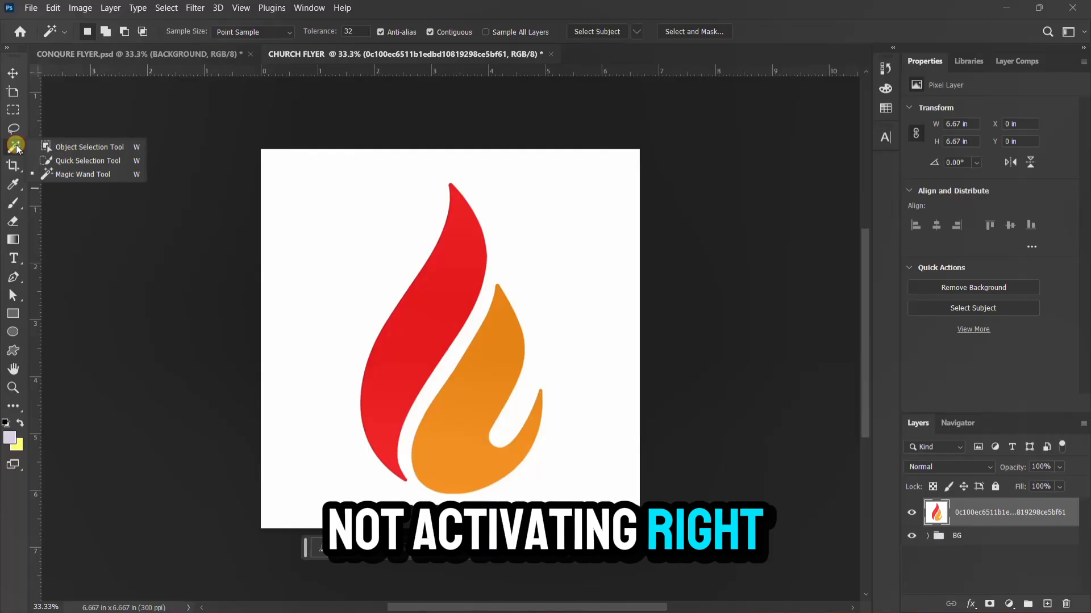
pyautogui.click(79, 175)
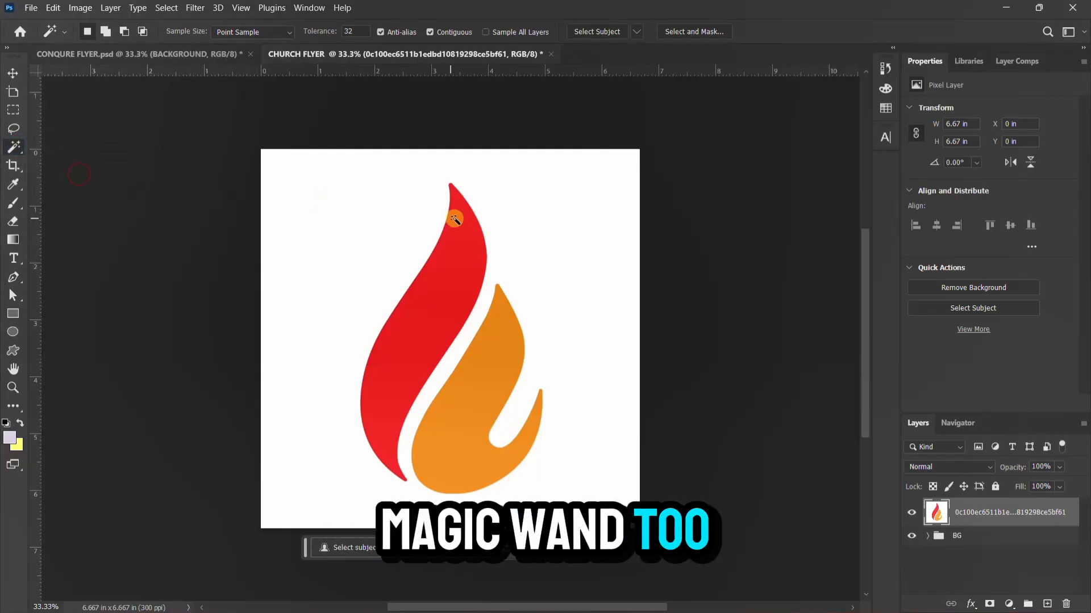
pyautogui.click(506, 210)
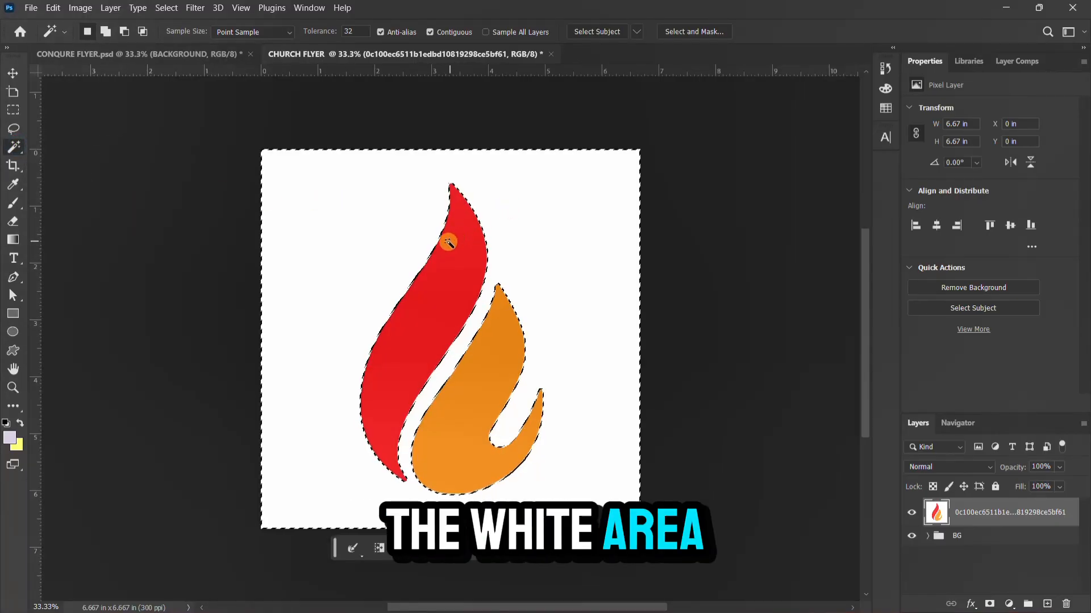
pyautogui.press('Delete')
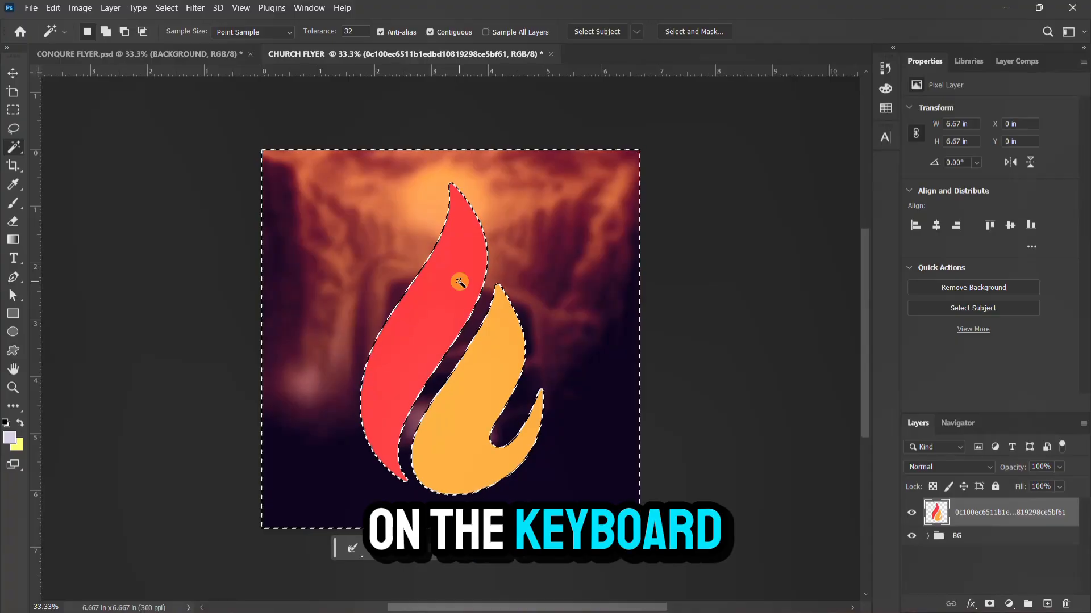
pyautogui.hotkey('ctrl', 'd')
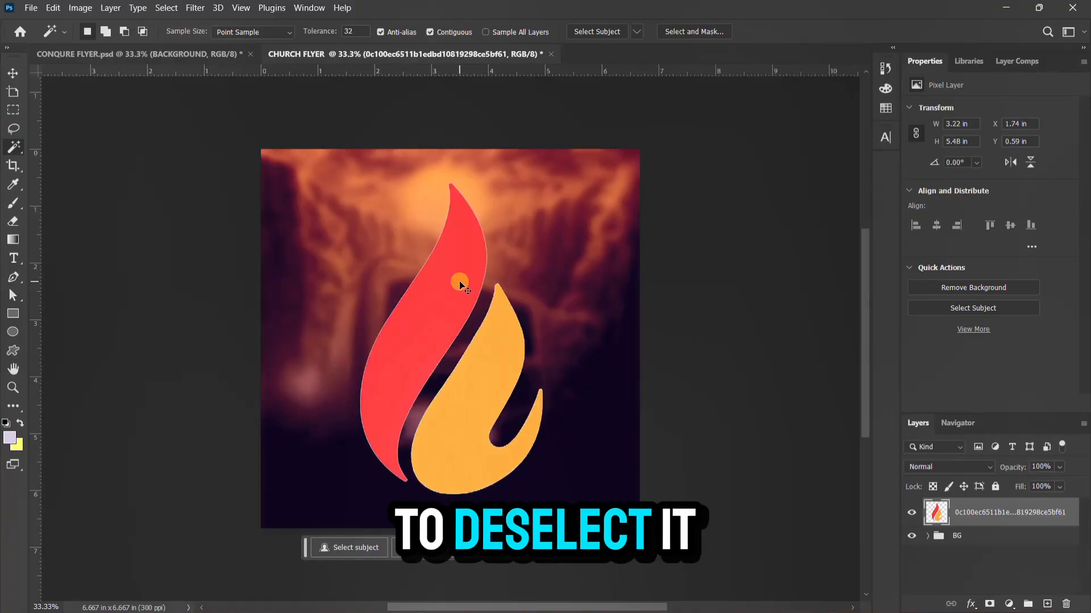
# Scale the flame logo down to a small mark near the top centre
pyautogui.press('v')
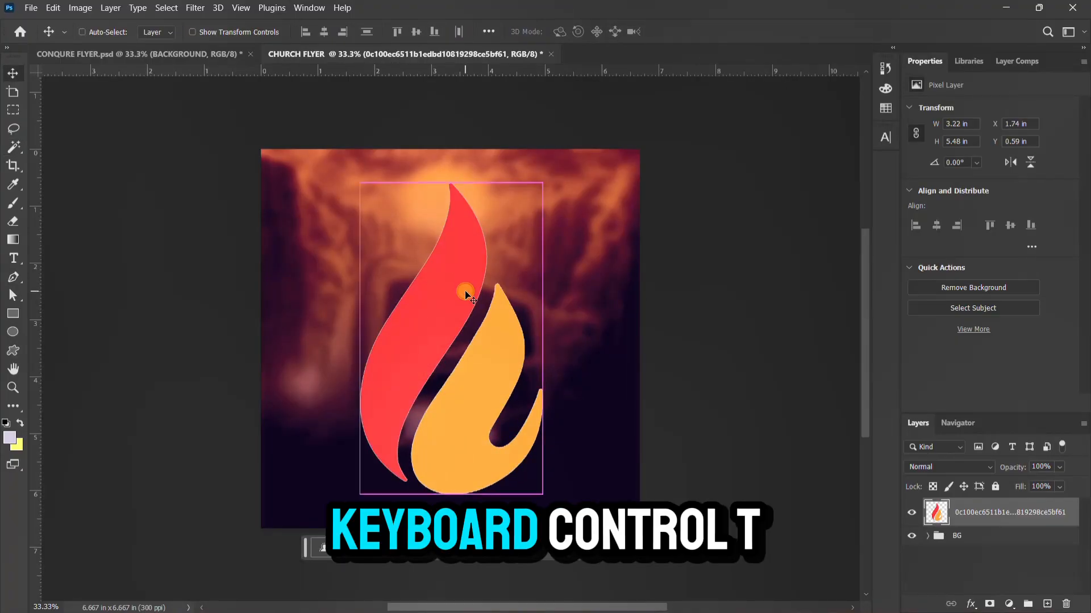
pyautogui.hotkey('ctrl', 't')
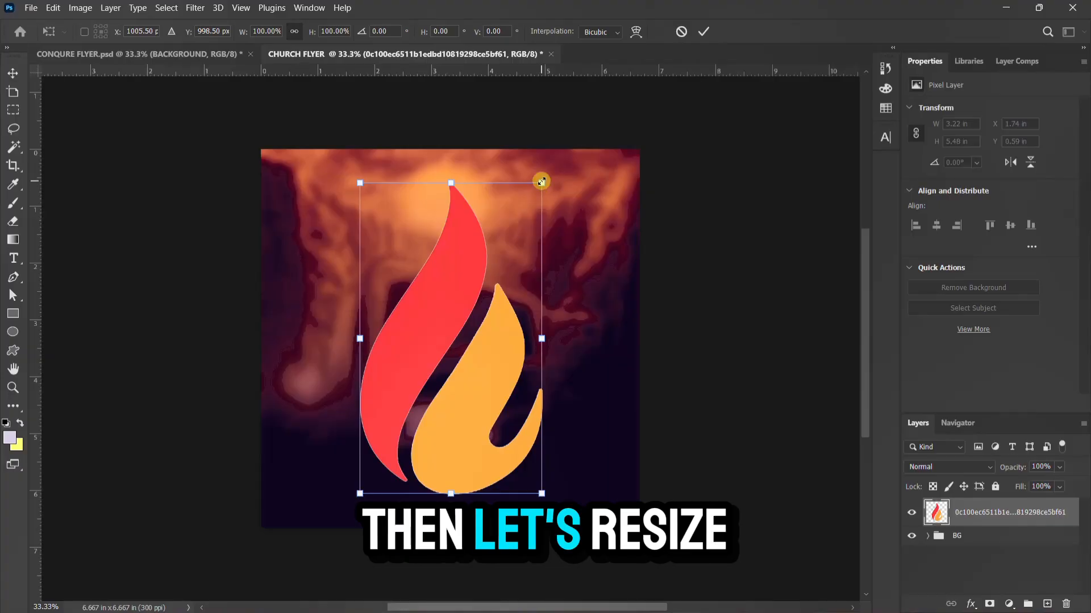
pyautogui.moveTo(541, 182); pyautogui.dragTo(430, 182)
pyautogui.press('Return')
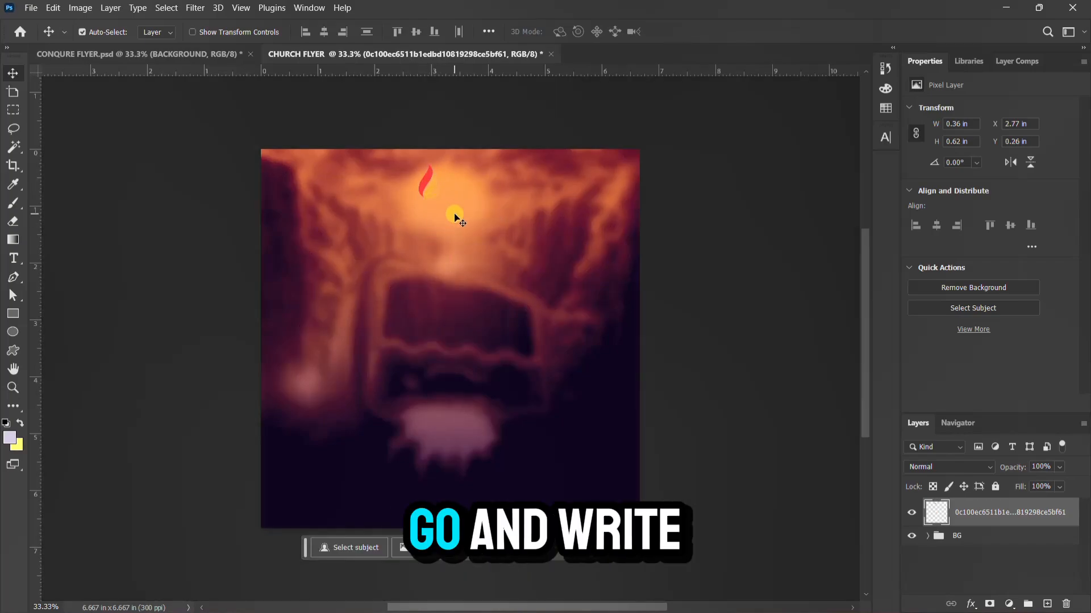
# Type the ministry name ROJA CITY MINISTRY INTERNATIONAL as a text layer beside the flame
pyautogui.click(15, 257)
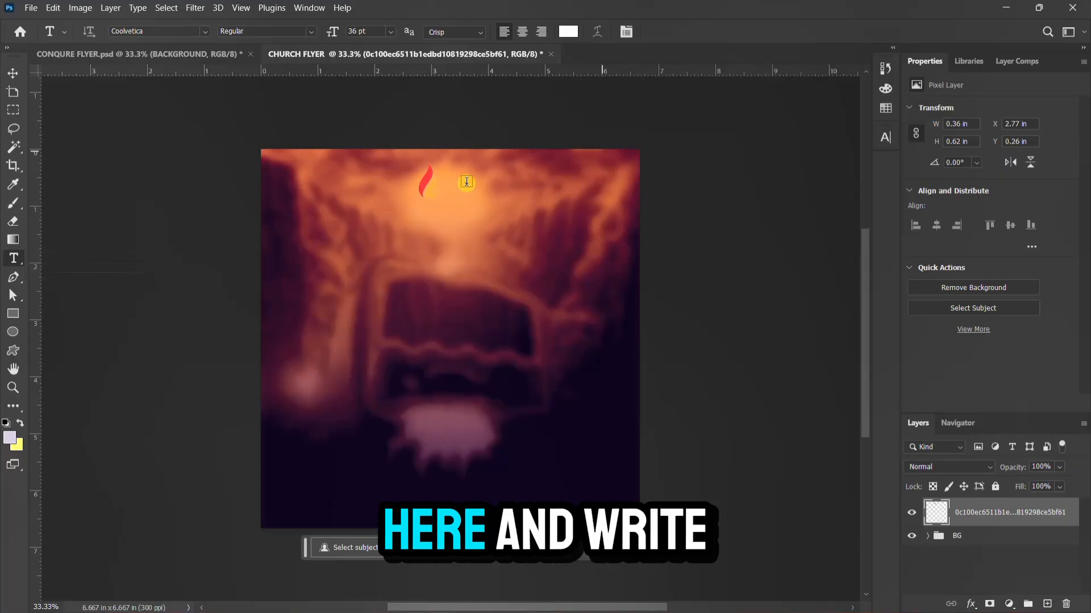
pyautogui.click(466, 183)
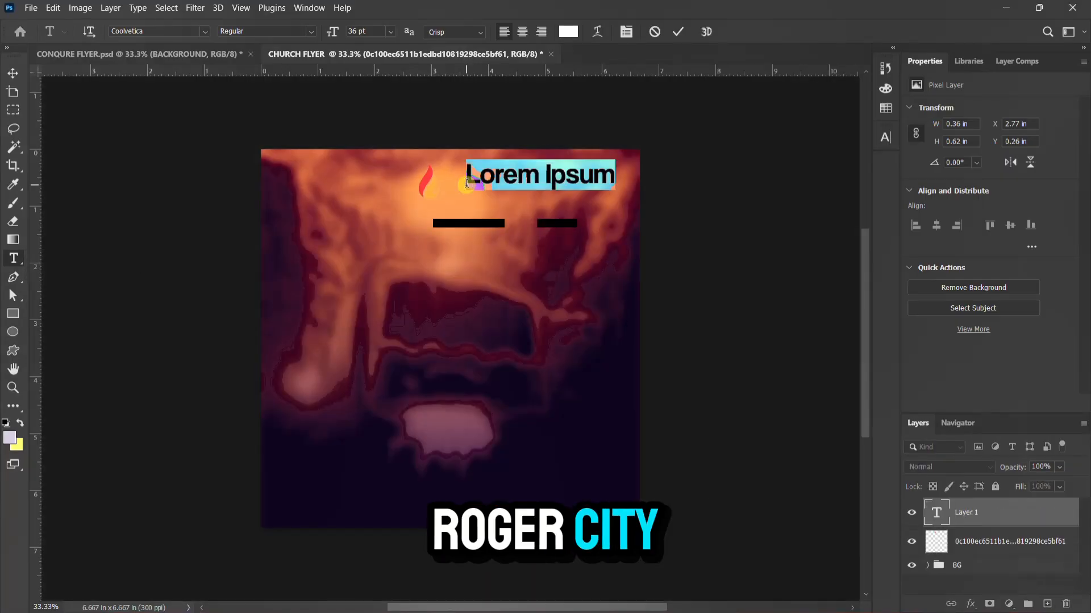
pyautogui.click(466, 183)
pyautogui.write('roja')
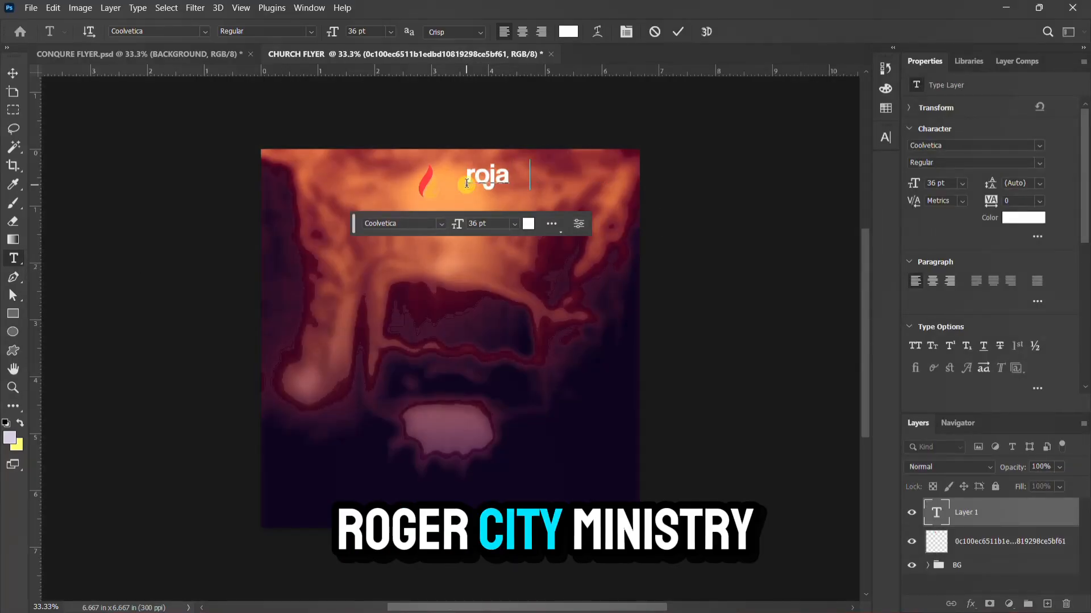
pyautogui.write(' city mi')
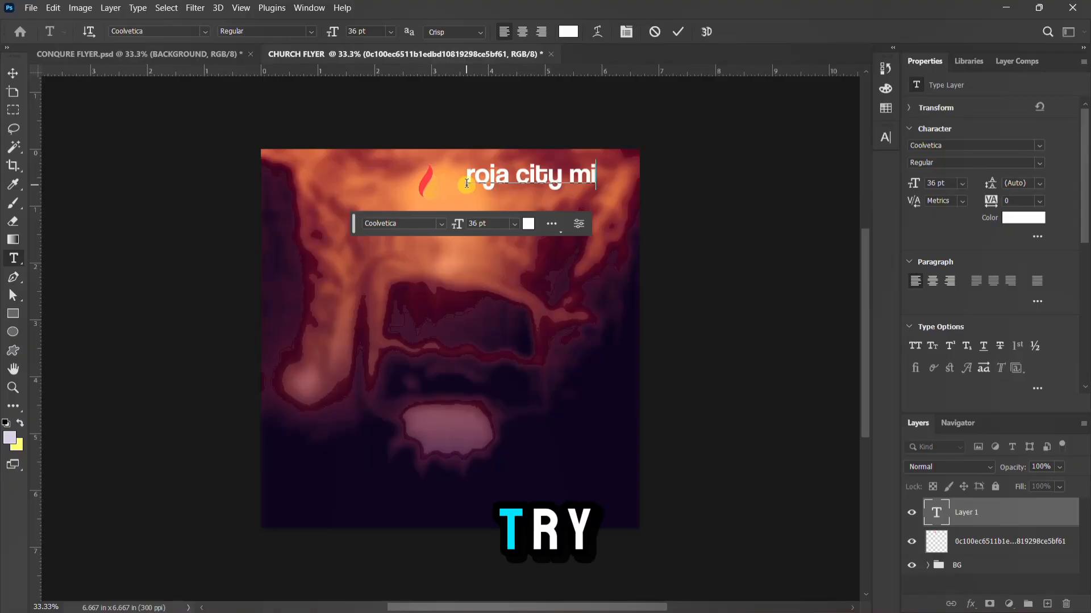
pyautogui.write('nist')
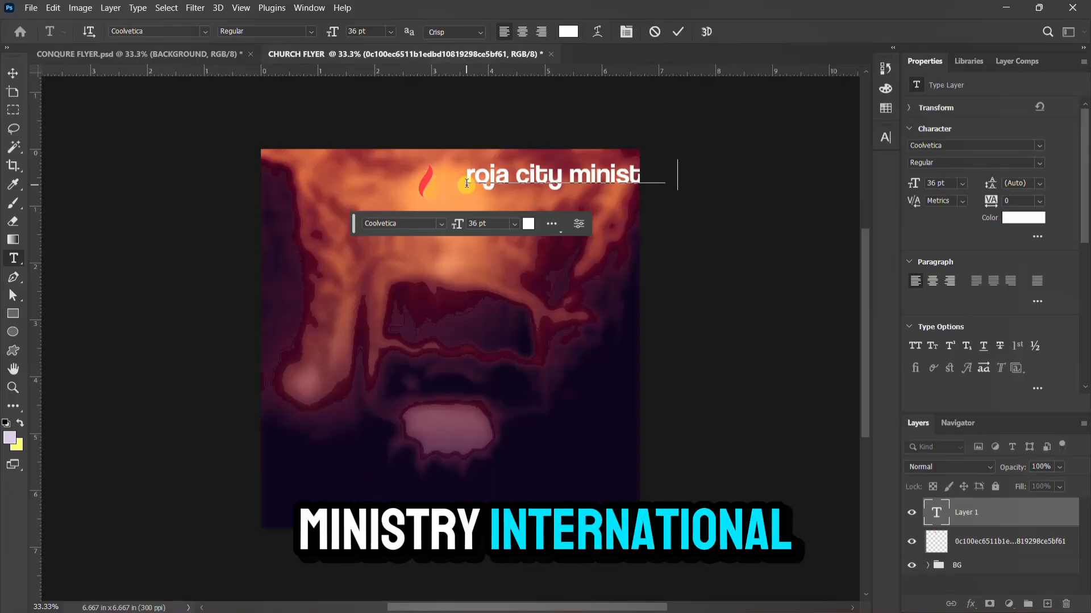
pyautogui.write('ry internatio')
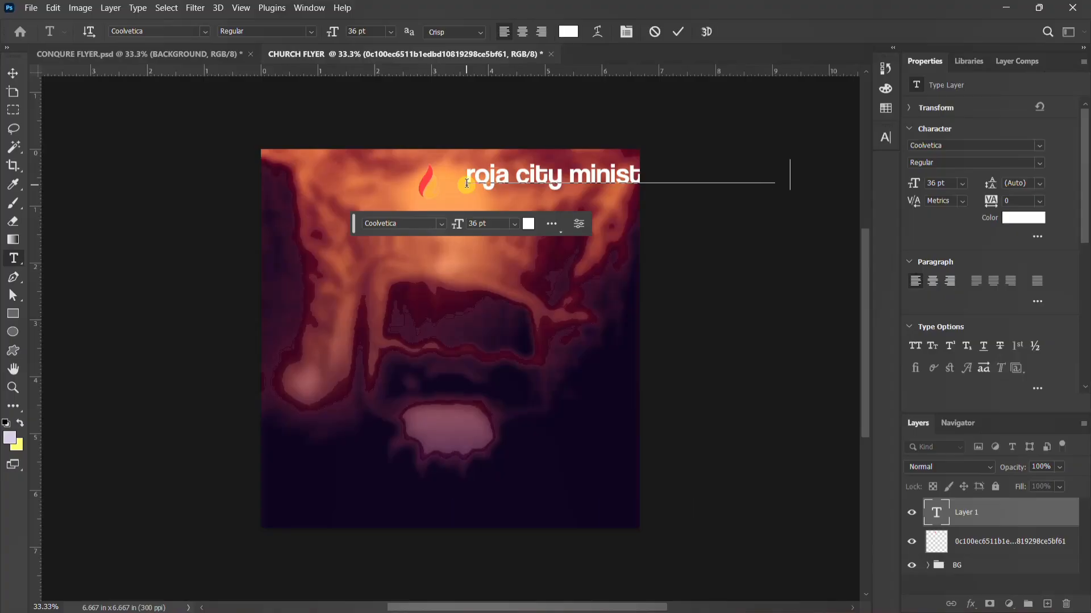
pyautogui.press('Return')
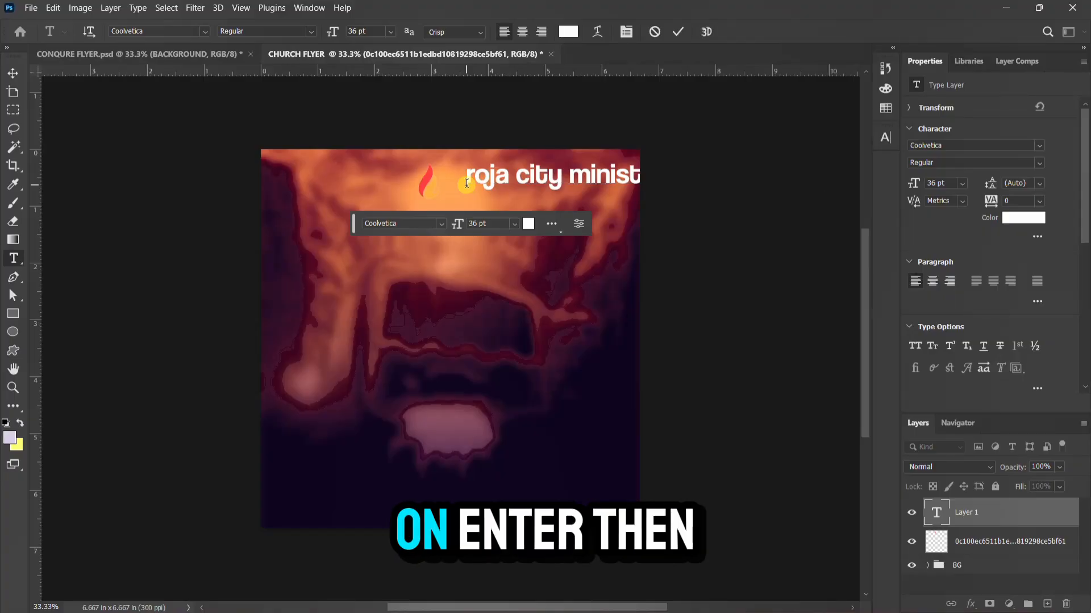
# Look through the title's character and font settings, cancelling an accidental quit
pyautogui.click(886, 137)
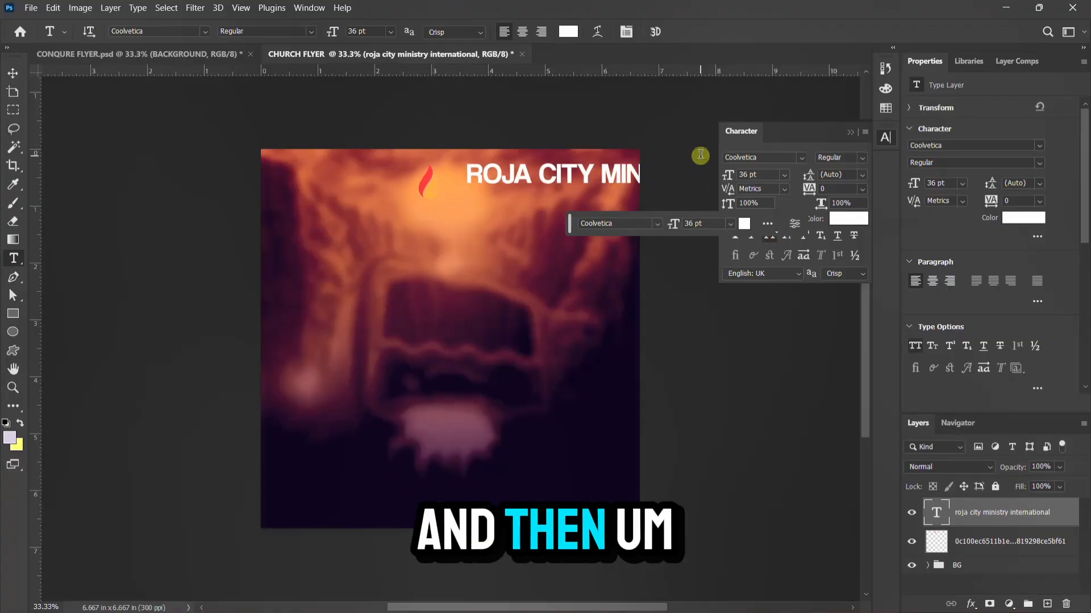
pyautogui.press('Return')
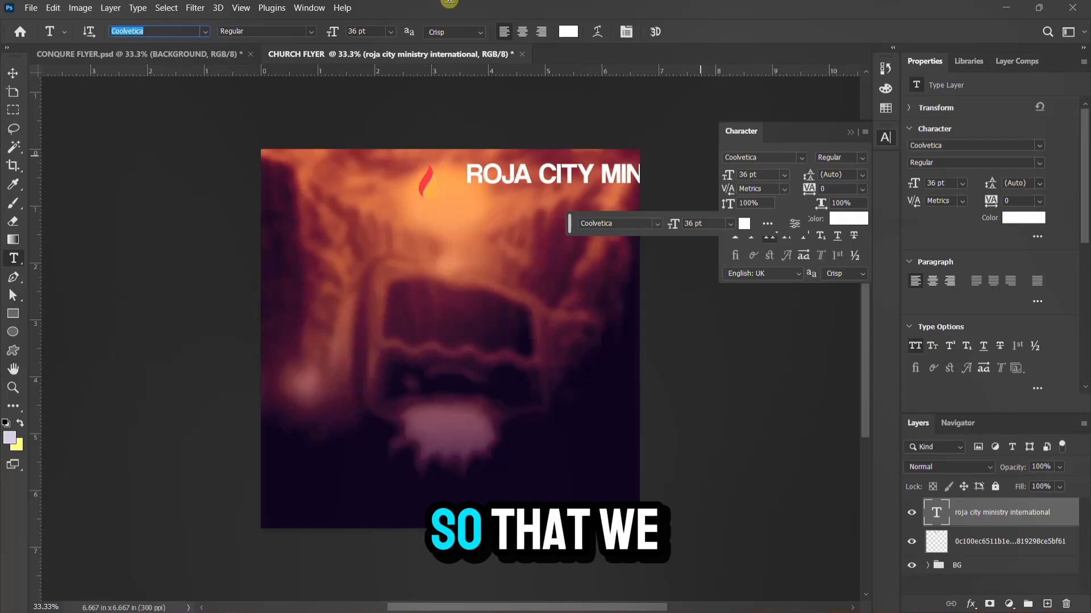
pyautogui.click(584, 3)
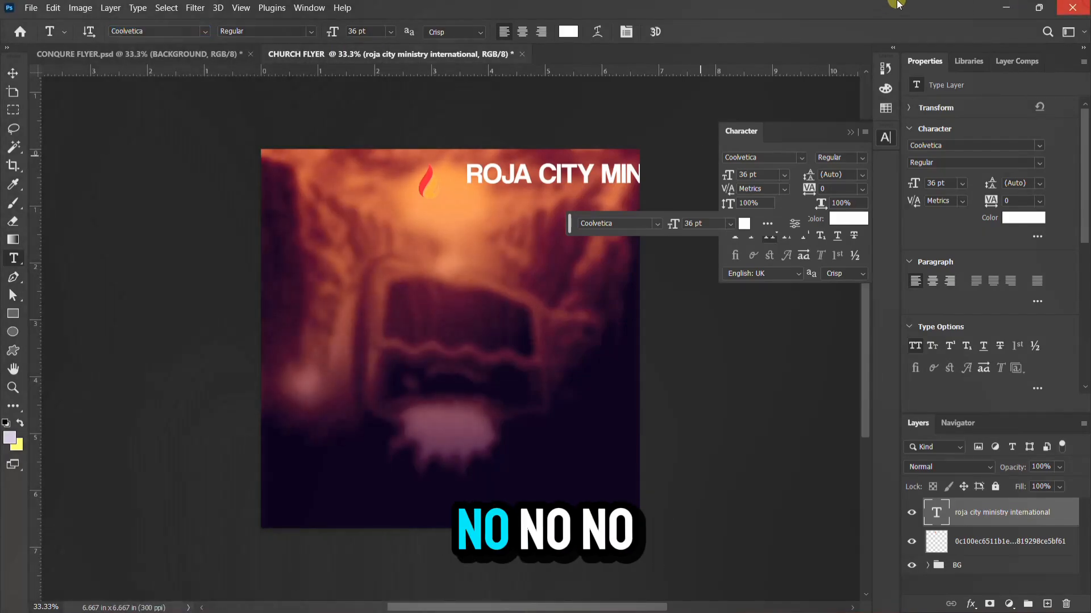
pyautogui.click(1072, 7)
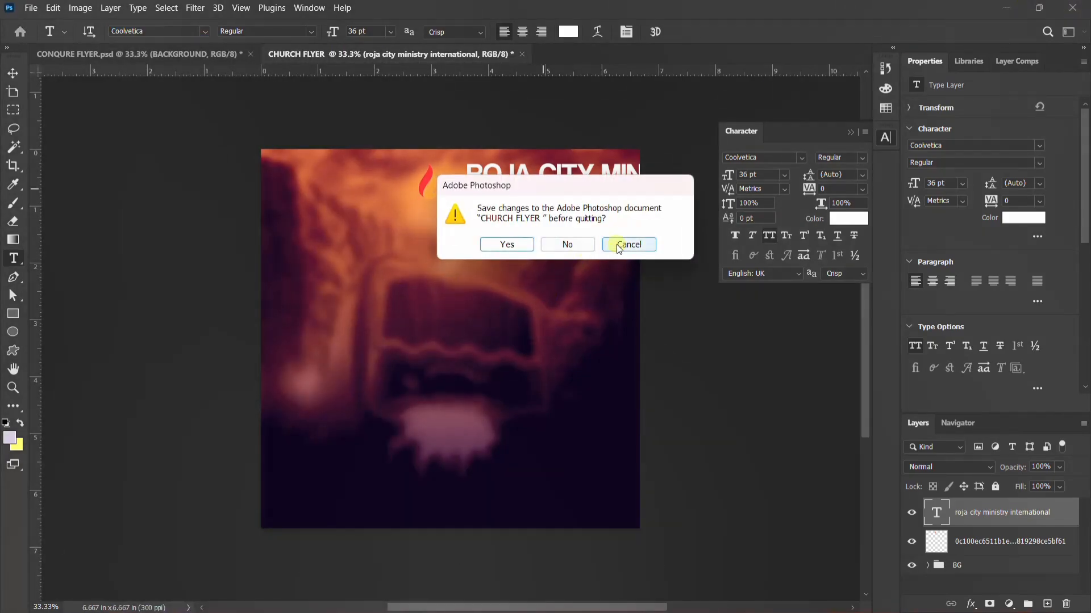
pyautogui.click(611, 251)
# Move the title under the flame and break it into two lines before INTERNATIONAL
pyautogui.press('v')
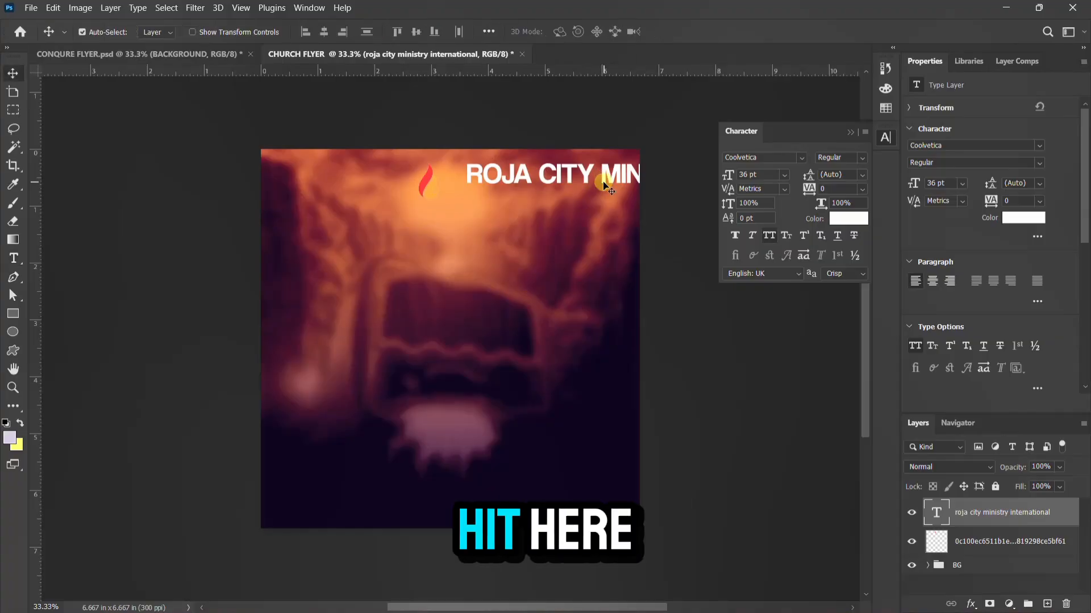
pyautogui.moveTo(609, 179); pyautogui.dragTo(459, 243)
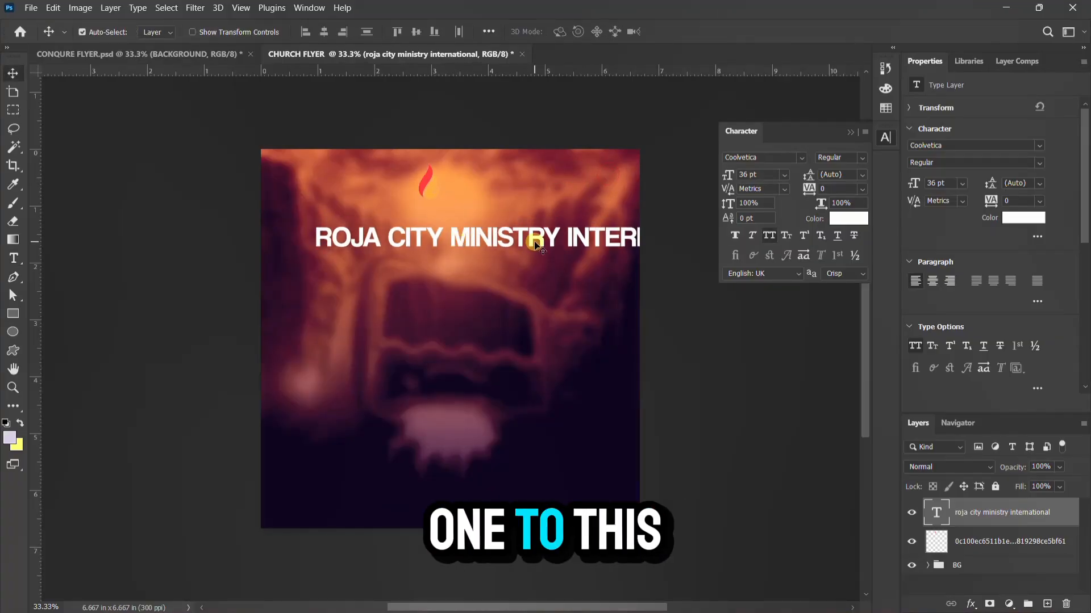
pyautogui.doubleClick(568, 236)
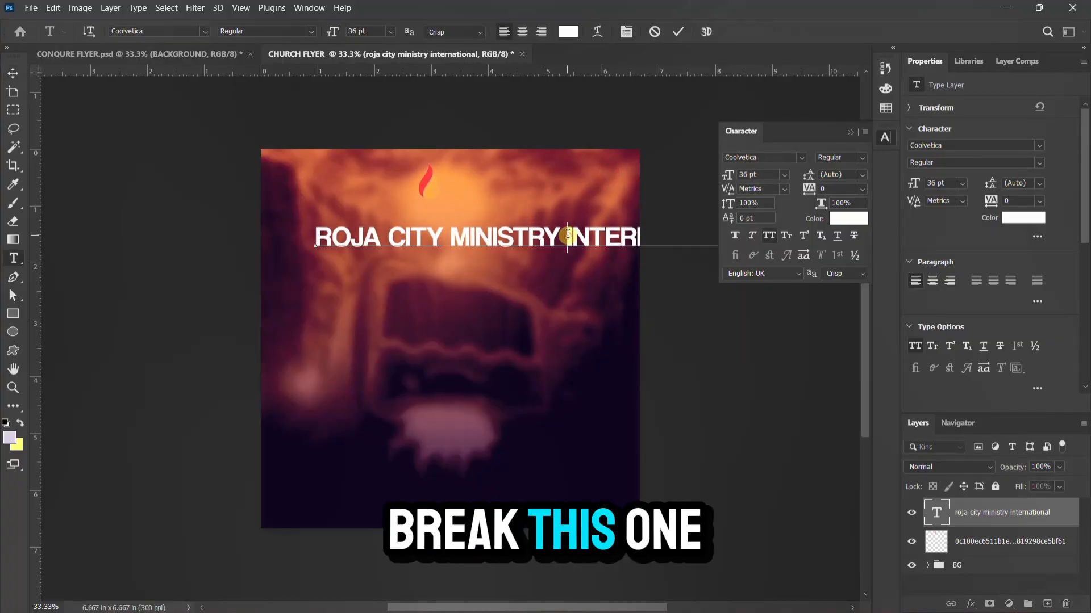
pyautogui.press('Return')
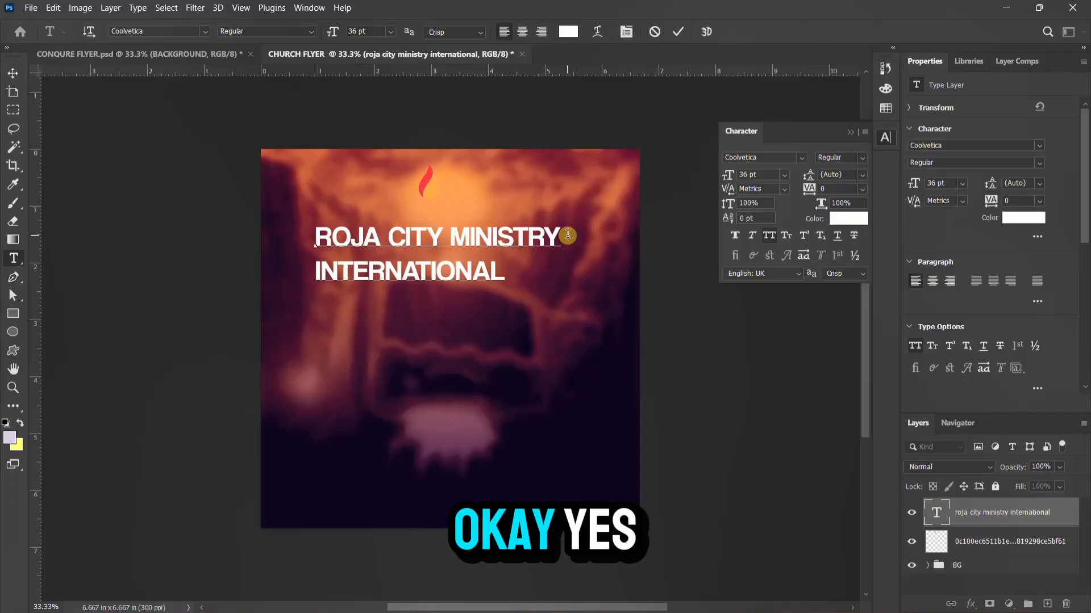
pyautogui.click(678, 31)
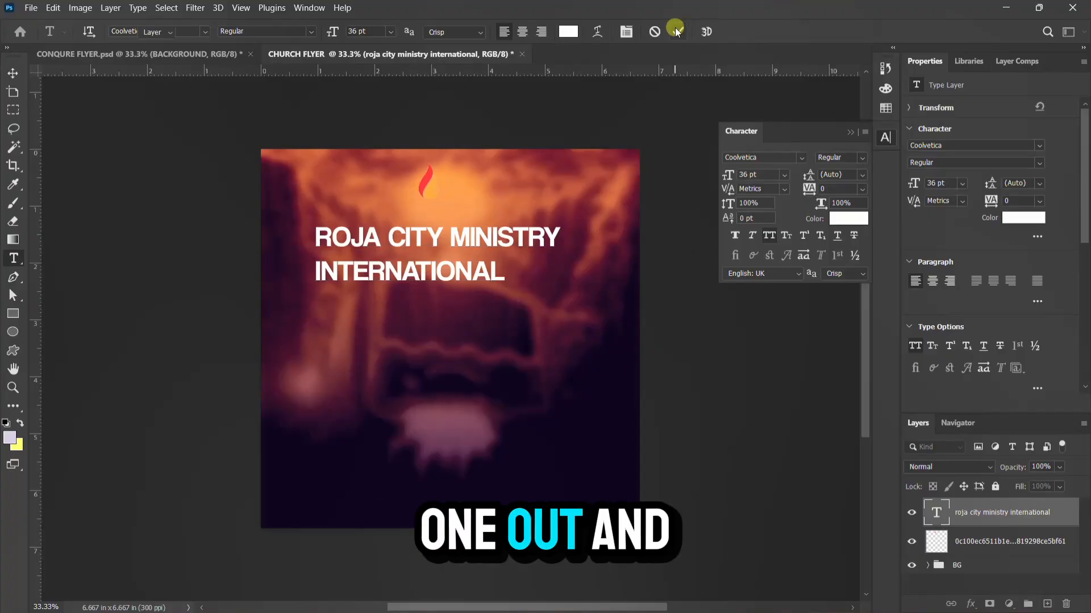
pyautogui.press('v')
pyautogui.click(883, 137)
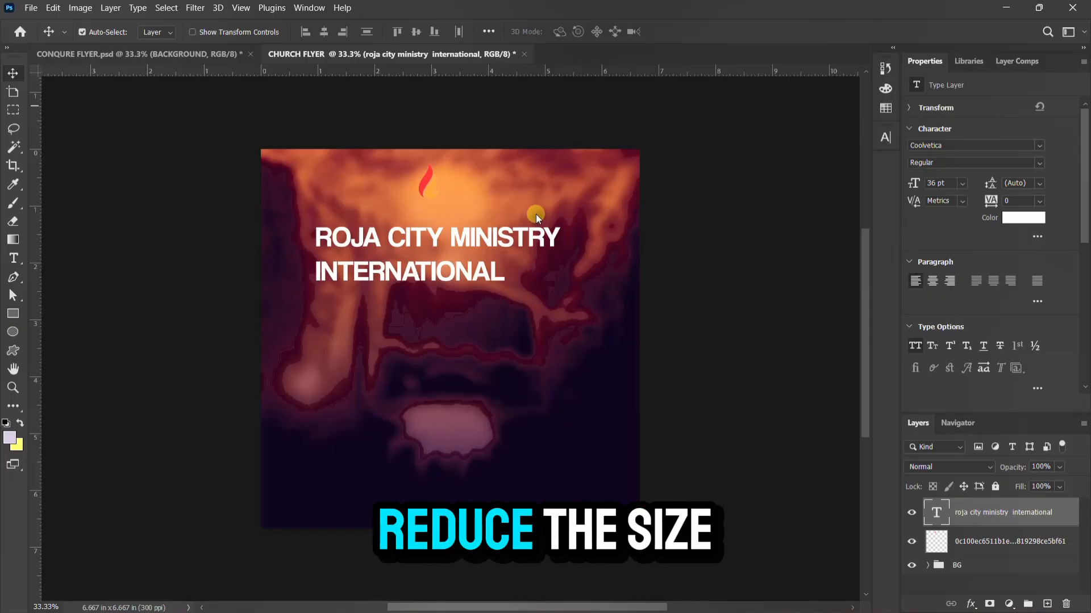
# Scale the title down to about half size and move it beside the flame logo
pyautogui.hotkey('ctrl', 't')
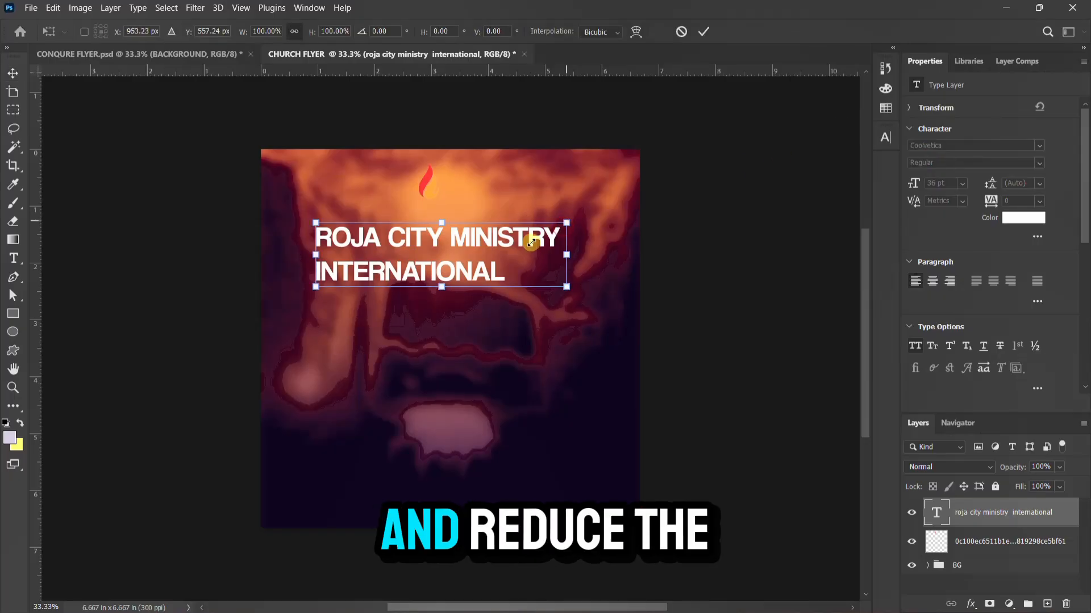
pyautogui.moveTo(508, 247)
pyautogui.mouseDown()
pyautogui.moveTo(504, 224)
pyautogui.moveTo(498, 250)
pyautogui.mouseUp()
pyautogui.press('Return')
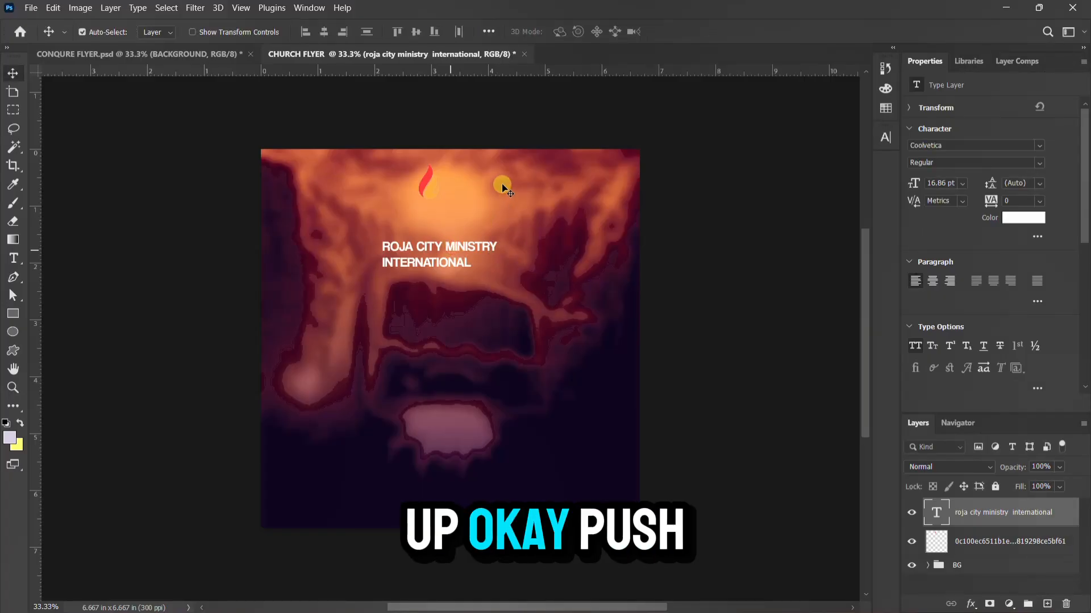
pyautogui.moveTo(447, 250); pyautogui.dragTo(504, 183)
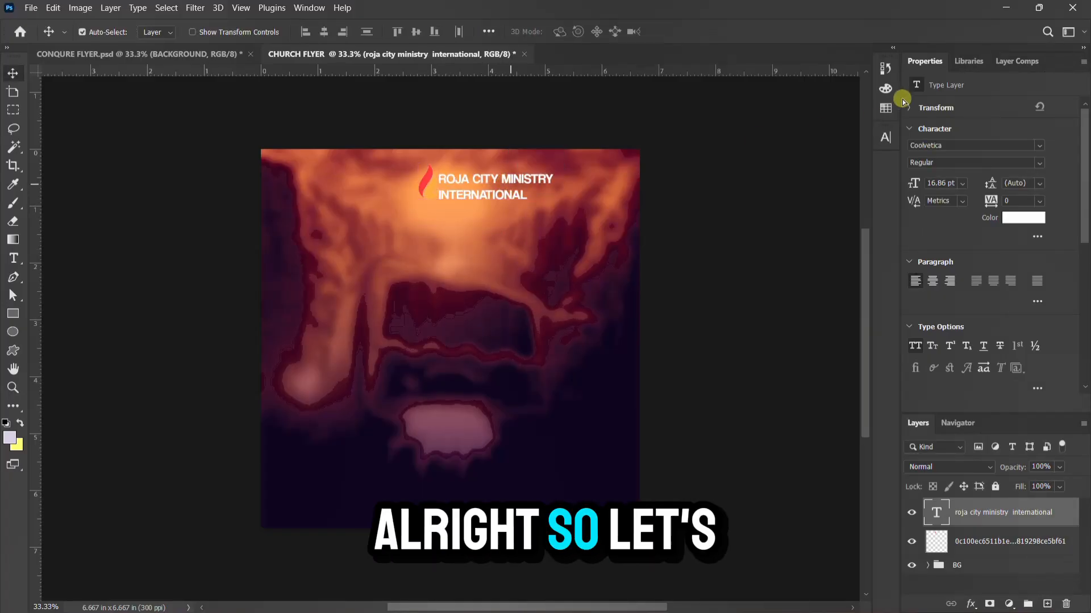
# Tighten the title's leading to 14 pt, then select the flame logo layer
pyautogui.click(887, 135)
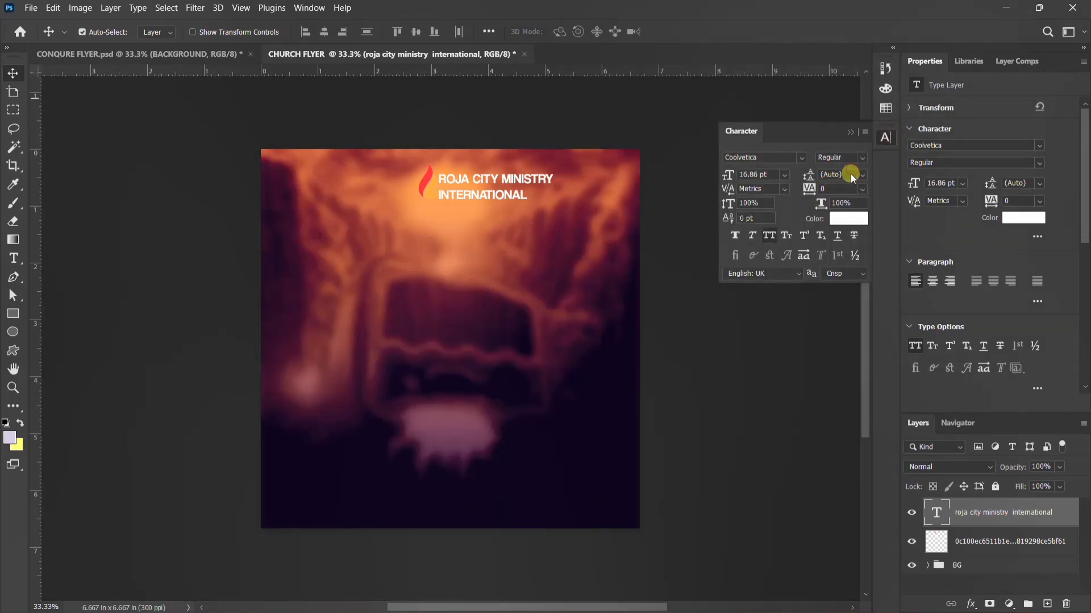
pyautogui.click(851, 174)
pyautogui.press('Down')
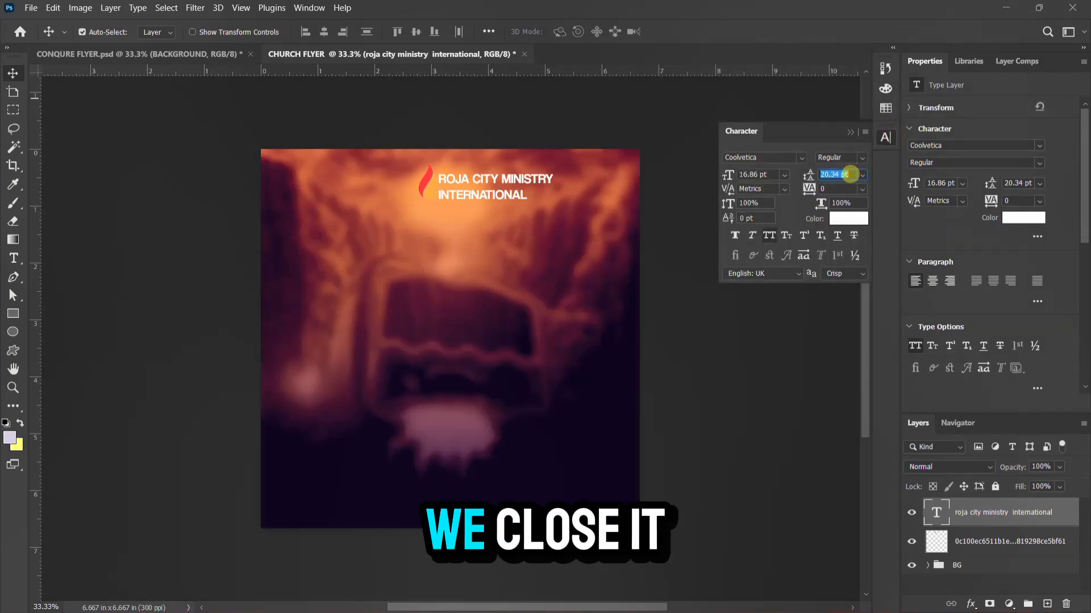
pyautogui.write('20')
pyautogui.press('Return')
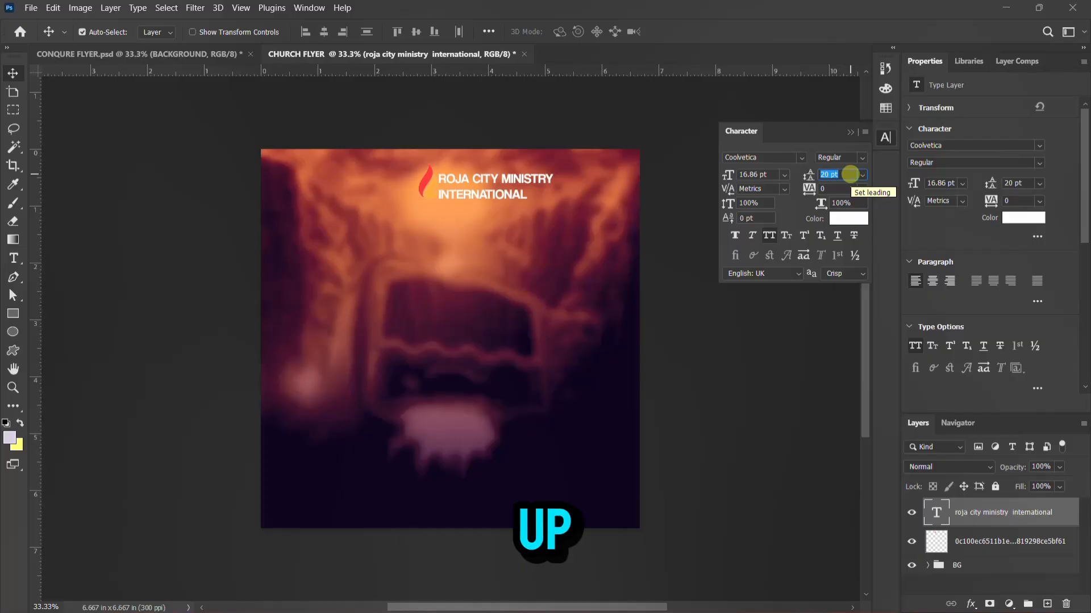
pyautogui.press('Return')
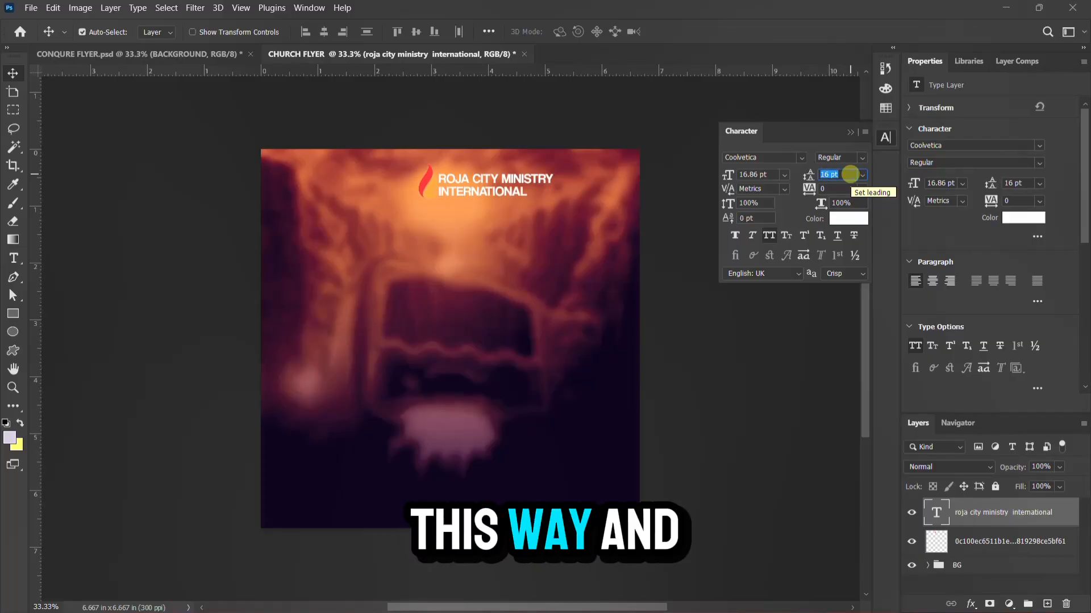
pyautogui.press('Down')
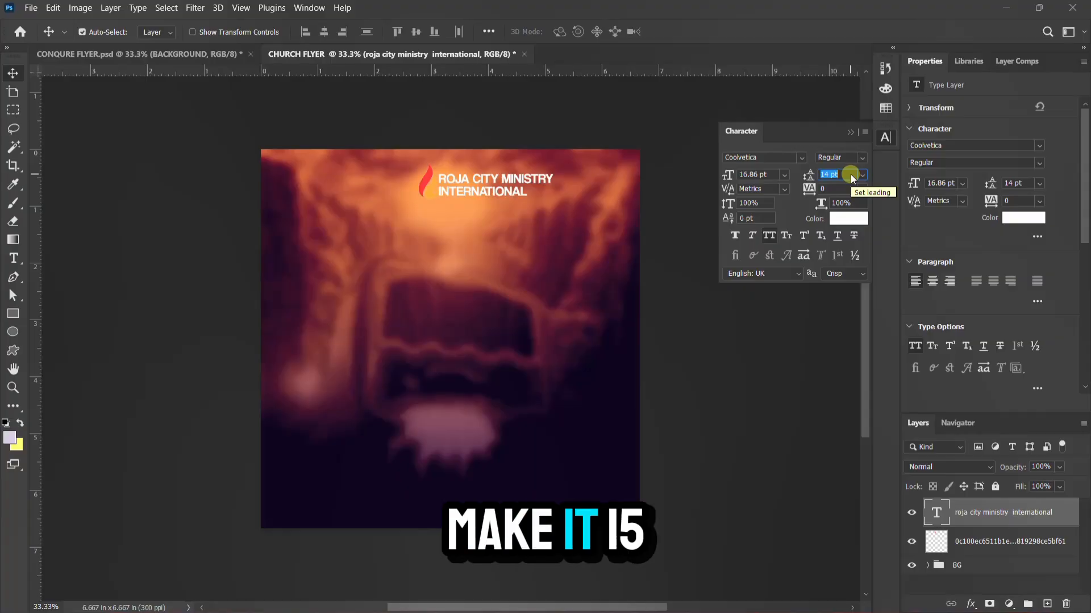
pyautogui.click(885, 137)
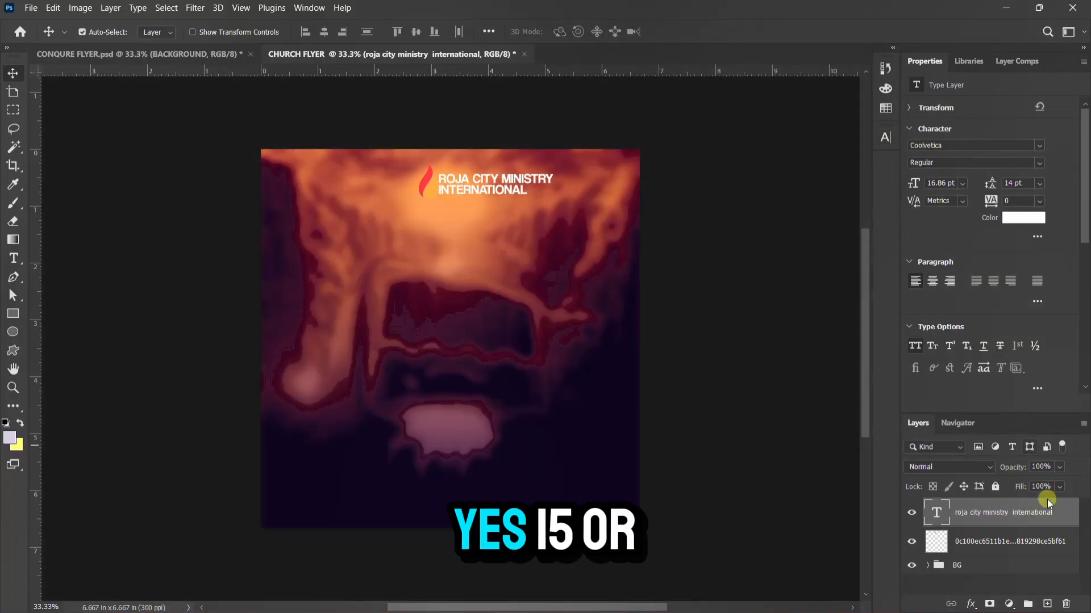
pyautogui.click(1058, 544)
# Give the flame logo layer a white Color Overlay through its blending options
pyautogui.rightClick(1032, 542)
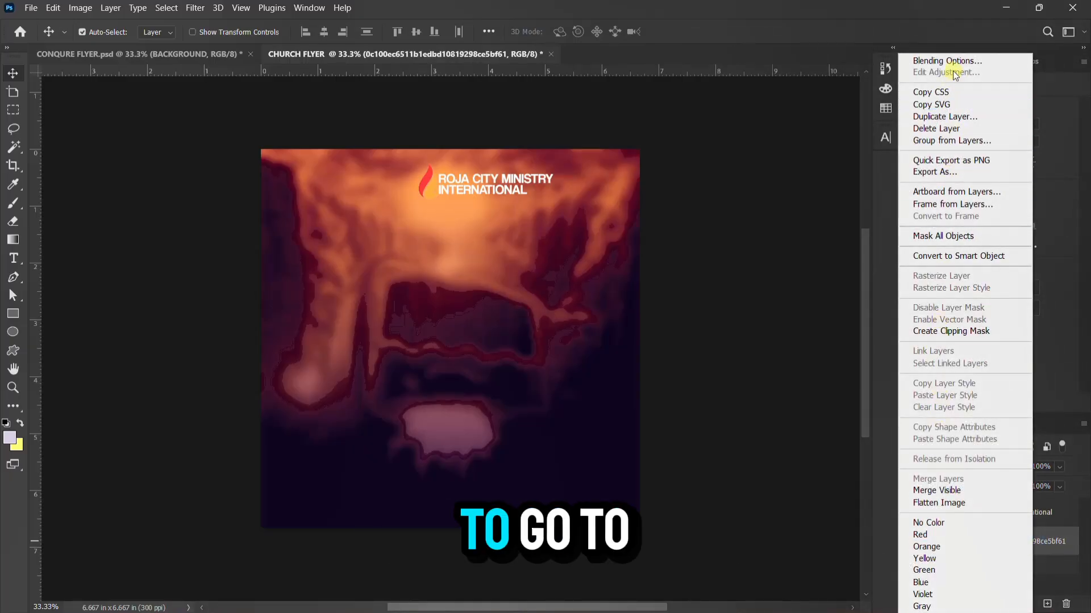
pyautogui.click(957, 63)
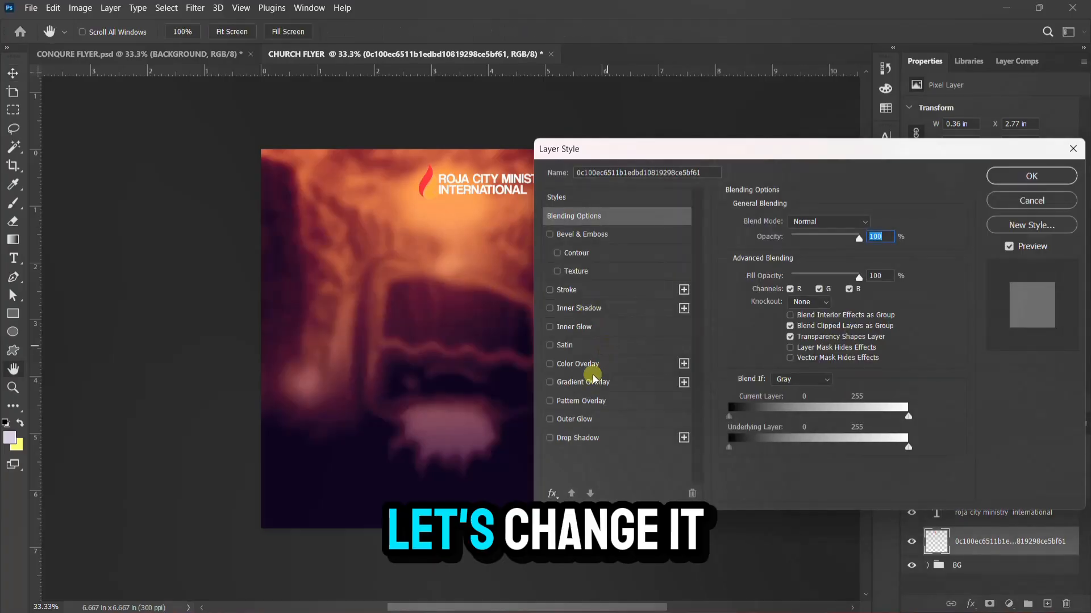
pyautogui.click(578, 365)
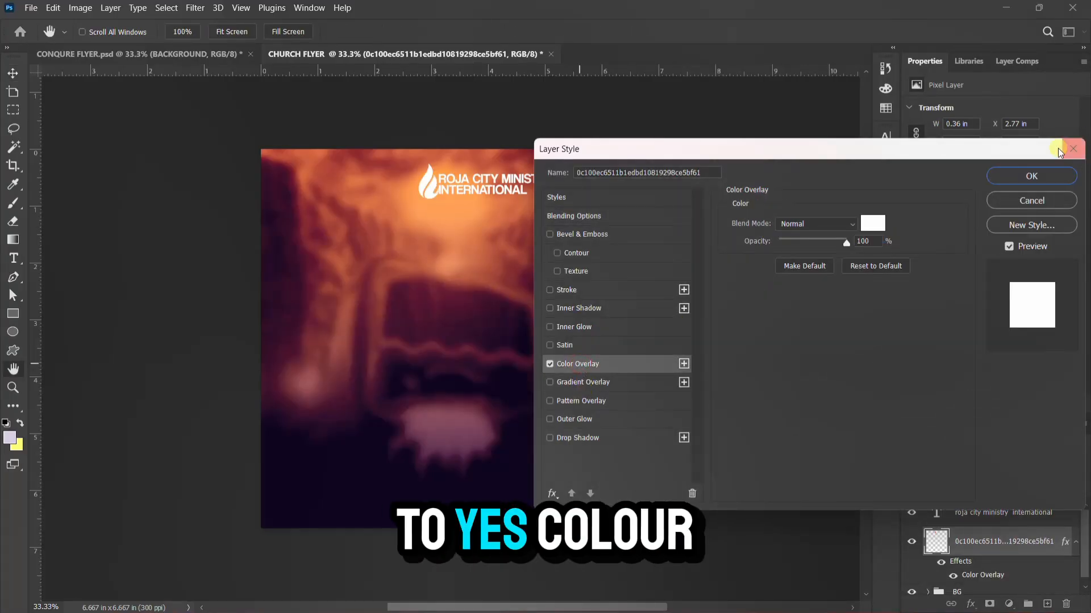
pyautogui.click(604, 364)
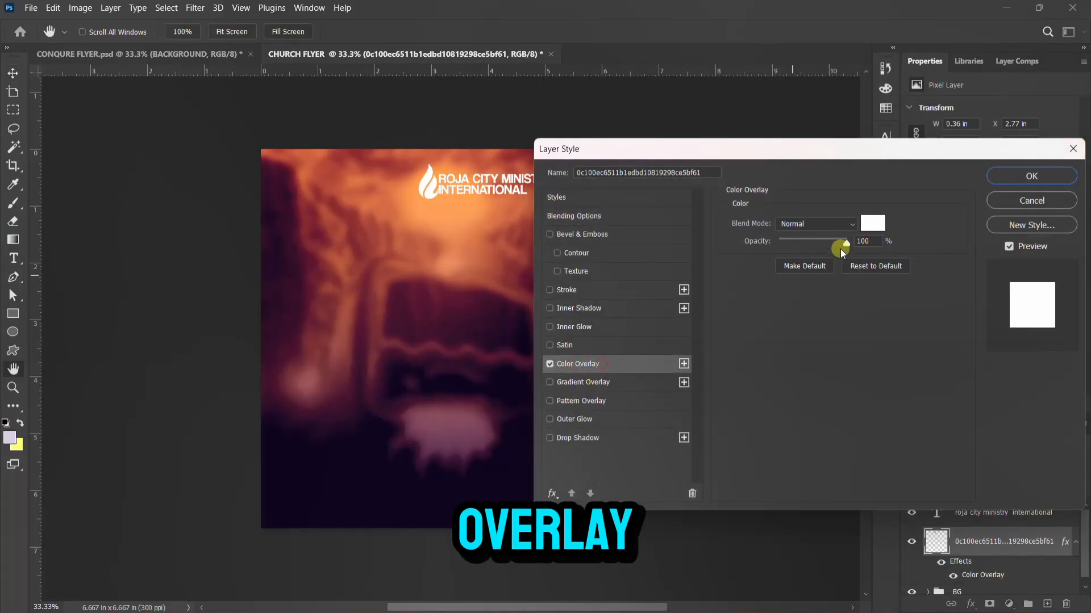
pyautogui.click(863, 223)
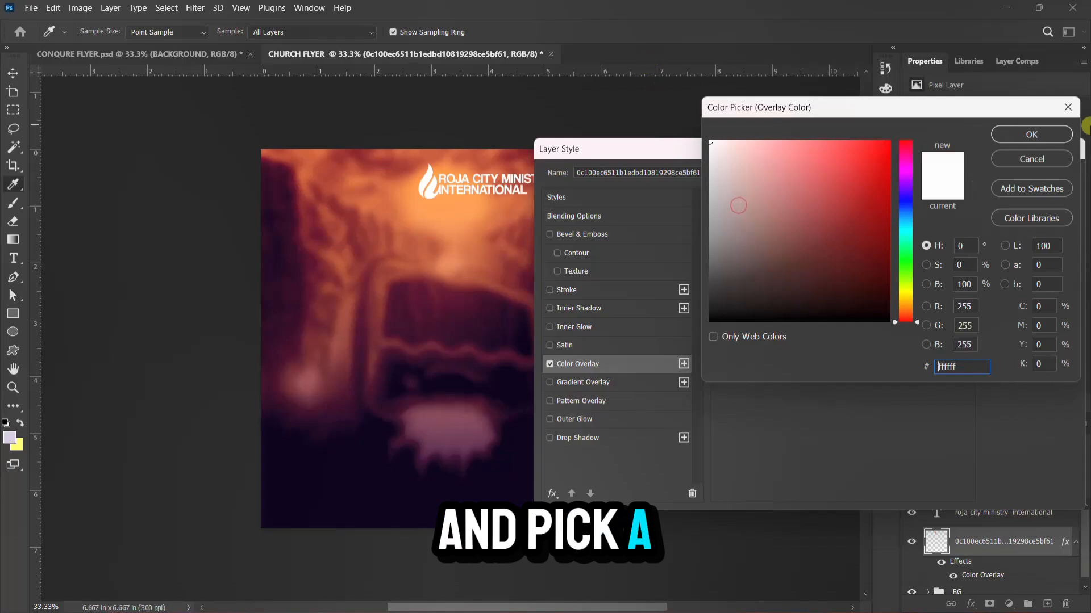
pyautogui.click(1048, 135)
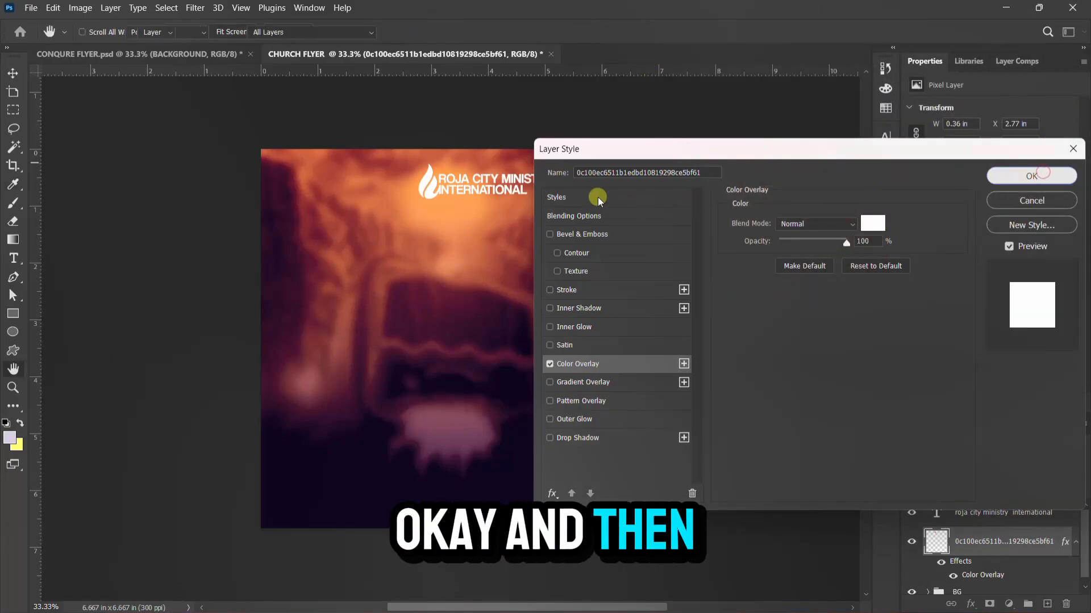
pyautogui.click(1031, 176)
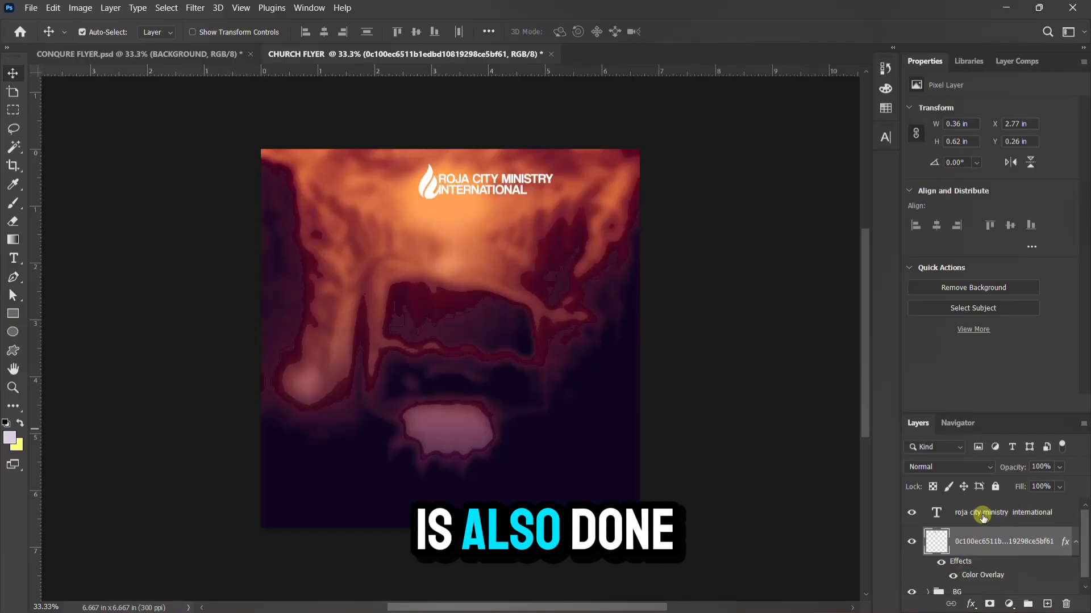
# Select the ministry name text and flame logo layers and nudge them left
pyautogui.click(983, 514)
pyautogui.click(977, 547)
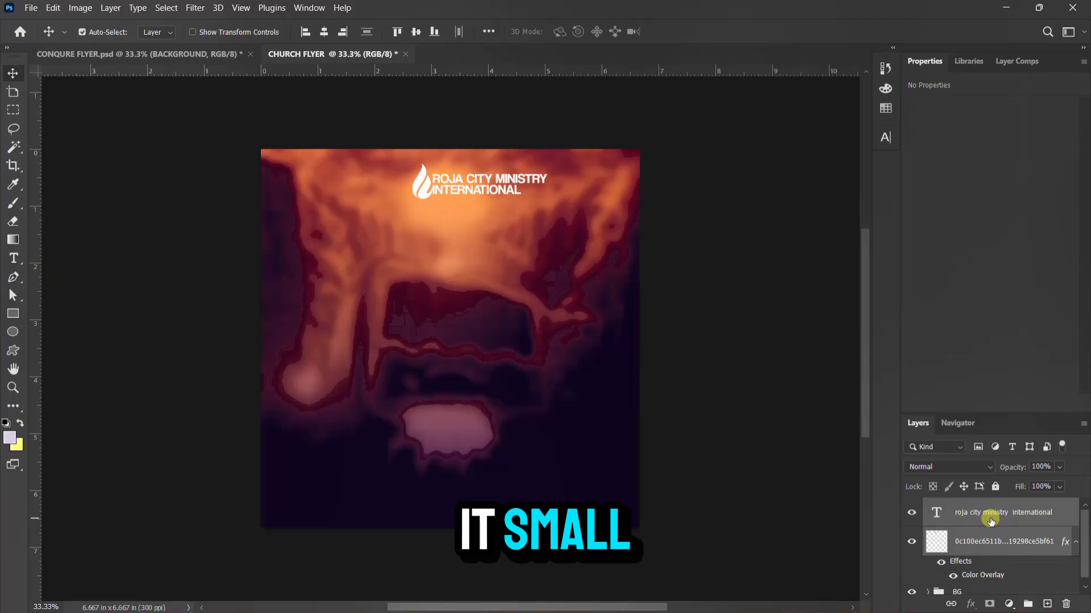
pyautogui.press('Left')
pyautogui.press('Left')
pyautogui.press('Left')
pyautogui.press('Left')
pyautogui.press('Left')
pyautogui.press('Left')
pyautogui.press('Left')
pyautogui.press('Left')
pyautogui.press('Left')
pyautogui.press('Left')
pyautogui.press('Left')
pyautogui.press('Left')
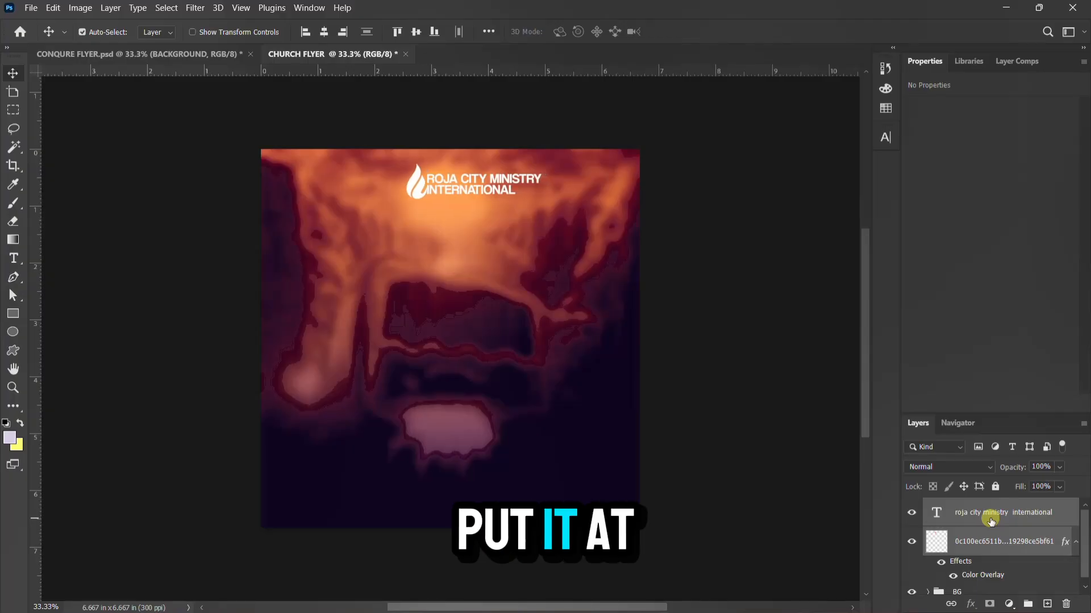
# Copy the CONQUER and THE POWER TO text layers from CONQURE FLYER.psd, placing them below the logo
pyautogui.click(127, 55)
pyautogui.click(407, 281)
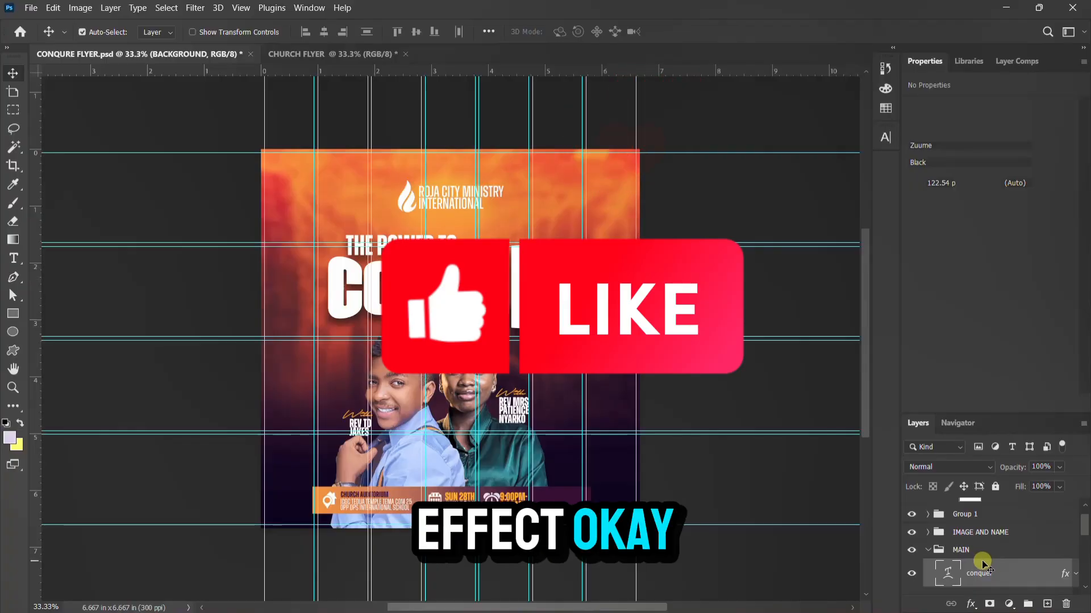
pyautogui.scroll(-5, 985, 563)
pyautogui.scroll(5, 994, 557)
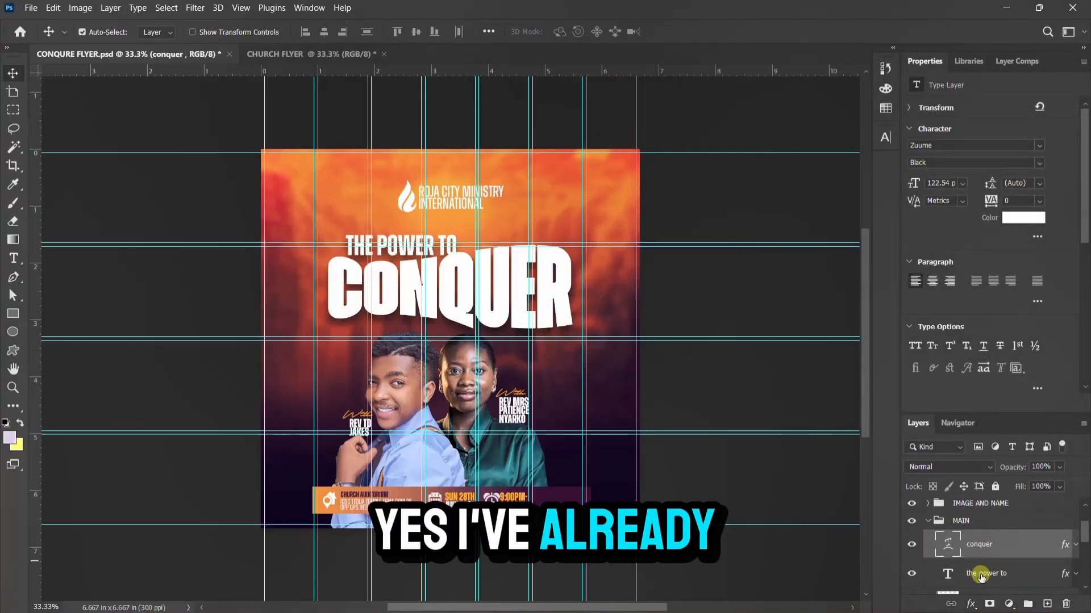
pyautogui.keyDown('ctrl'); pyautogui.click(980, 576); pyautogui.keyUp('ctrl')
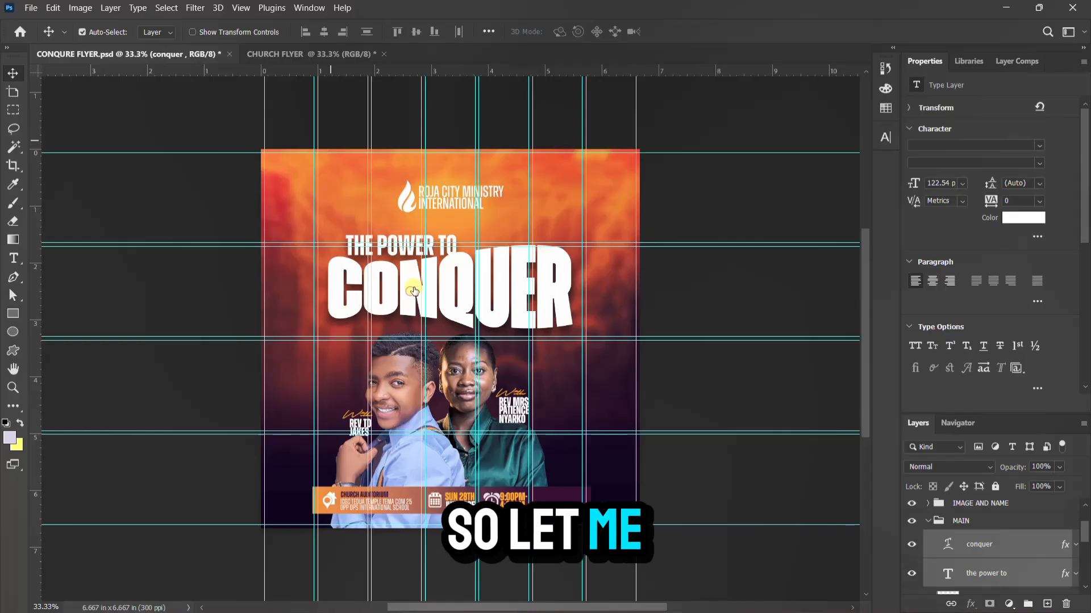
pyautogui.moveTo(413, 290); pyautogui.dragTo(314, 51)
pyautogui.moveTo(489, 249); pyautogui.dragTo(469, 254)
pyautogui.moveTo(439, 296); pyautogui.dragTo(437, 301)
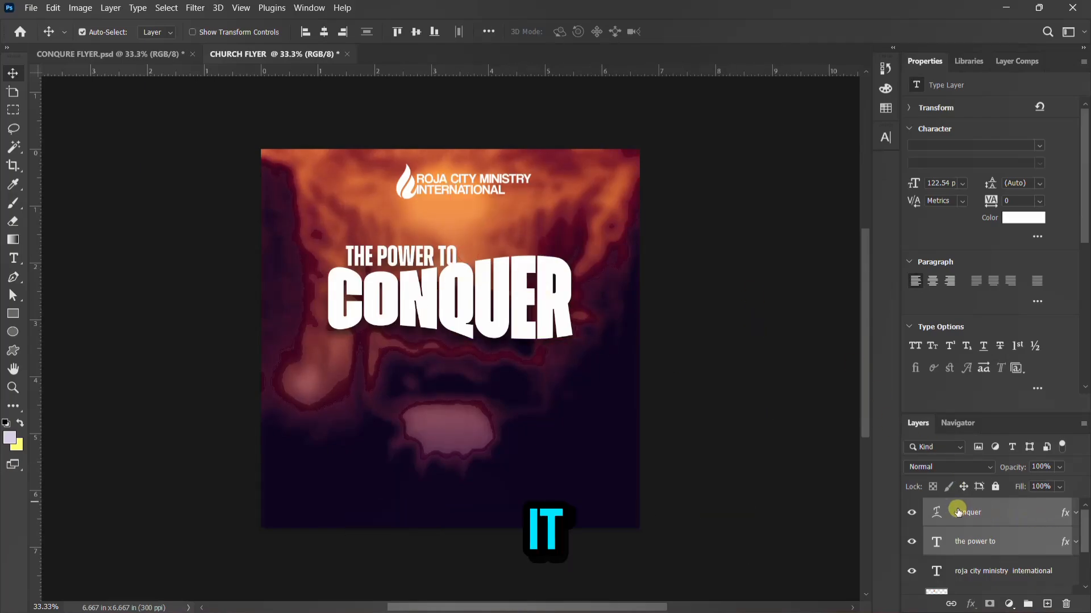
# Group the two title layers and name the group MANI
pyautogui.hotkey('ctrl', 'g')
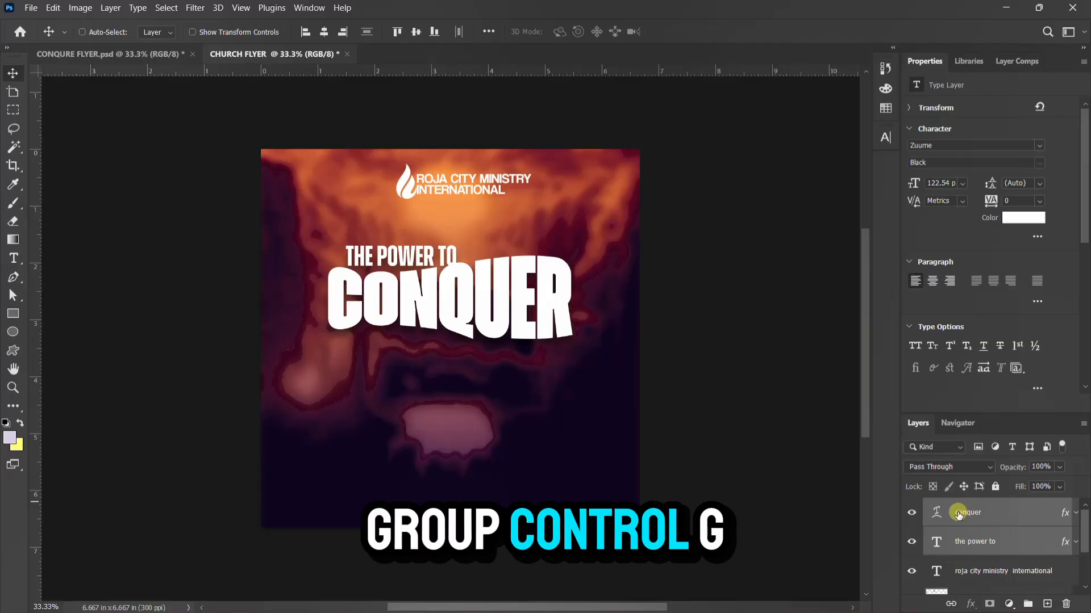
pyautogui.doubleClick(961, 507)
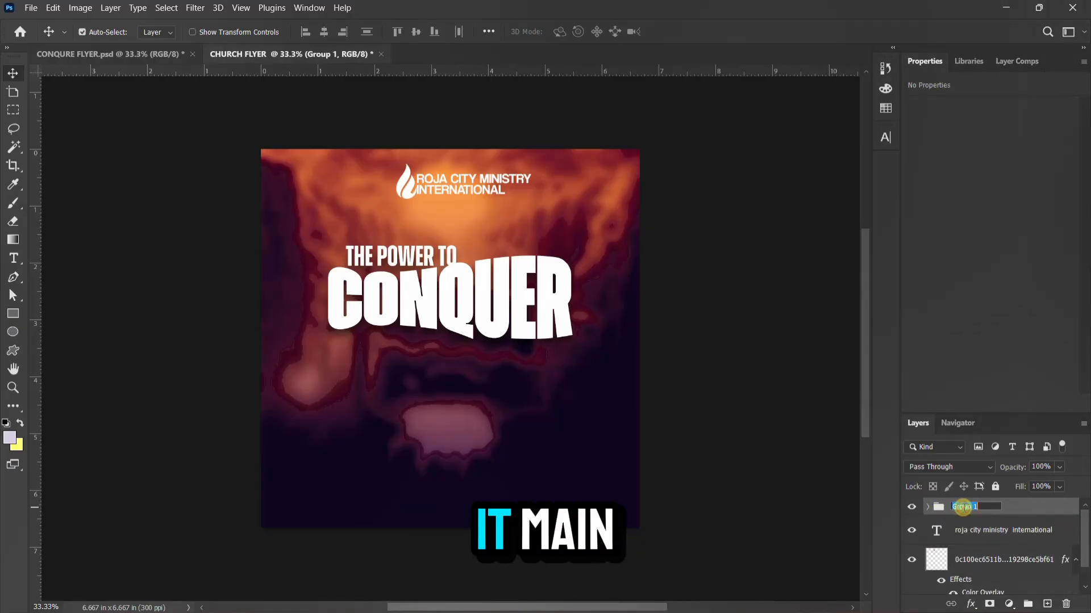
pyautogui.write('MA')
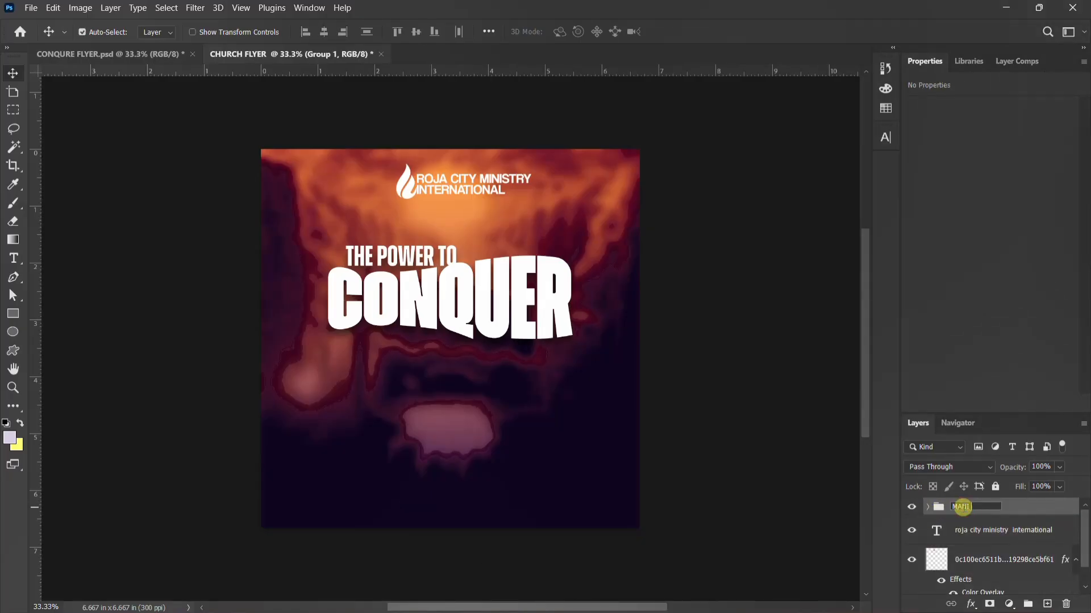
pyautogui.write('NI')
pyautogui.click(995, 537)
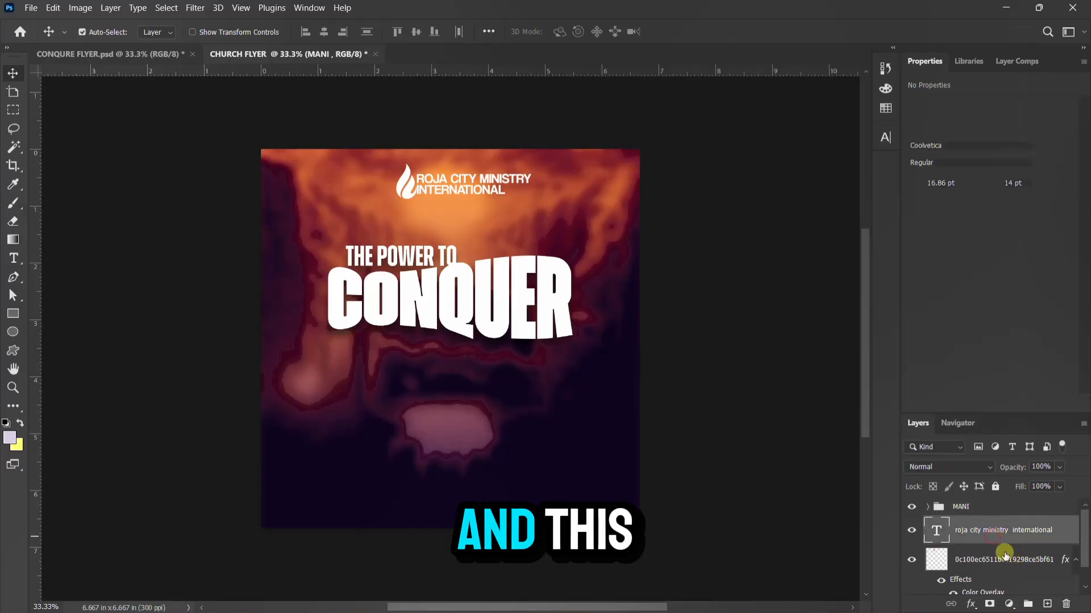
# Group the flame logo and ministry name layers and name the group LOGO
pyautogui.click(1004, 554)
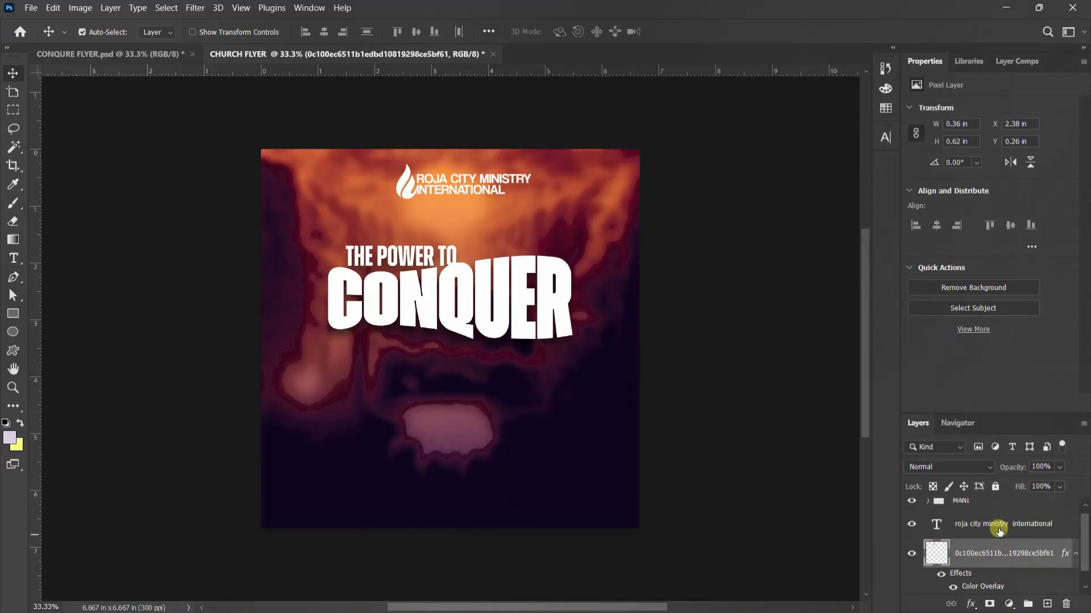
pyautogui.keyDown('shift'); pyautogui.click(1001, 529); pyautogui.keyUp('shift')
pyautogui.hotkey('ctrl', 'g')
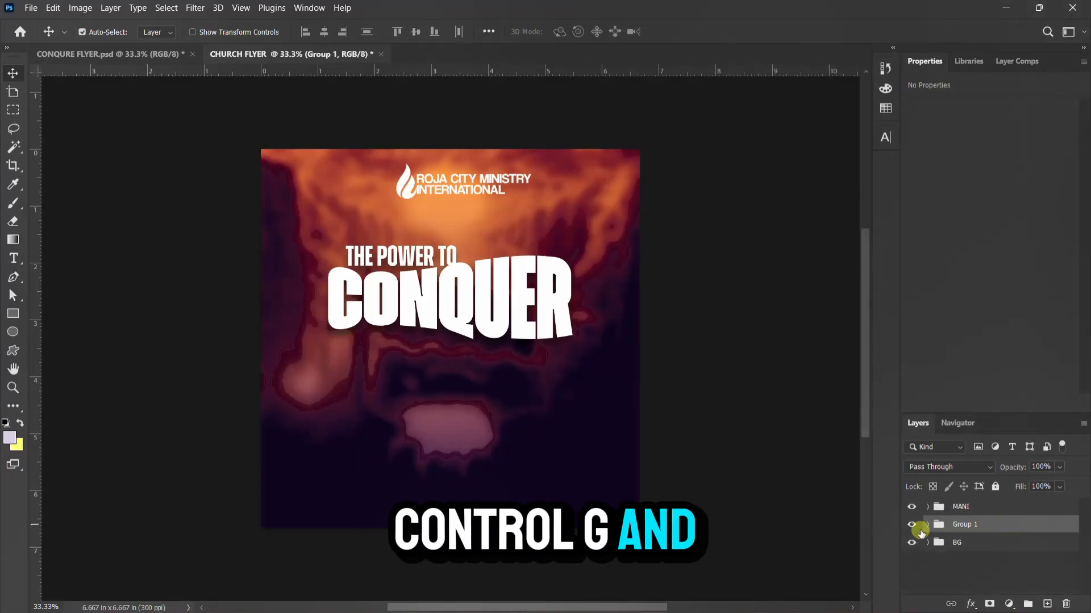
pyautogui.doubleClick(967, 525)
pyautogui.write('L')
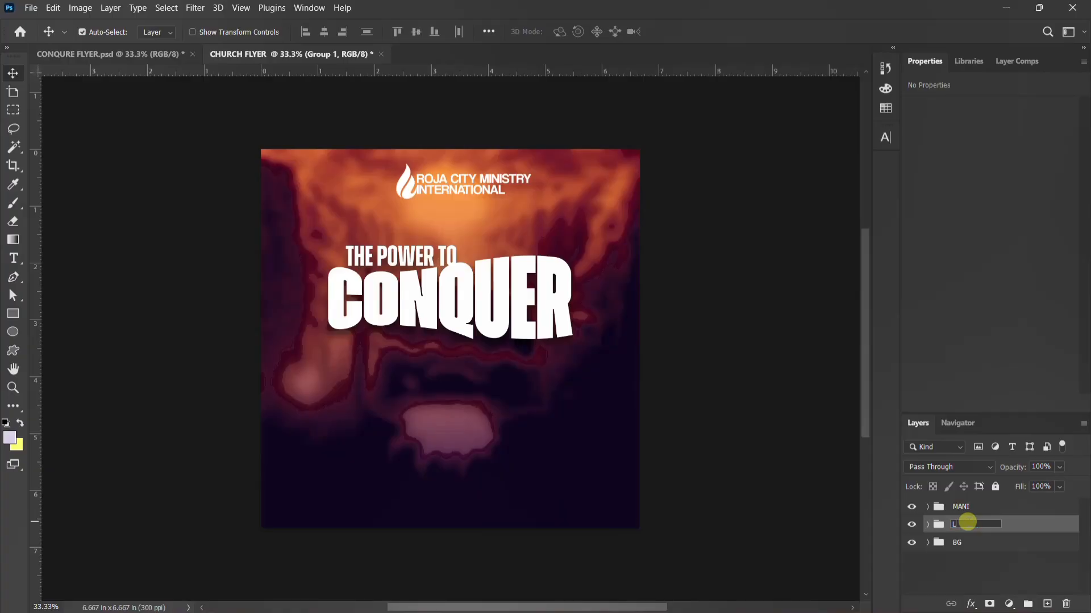
pyautogui.write('OGO')
pyautogui.press('Return')
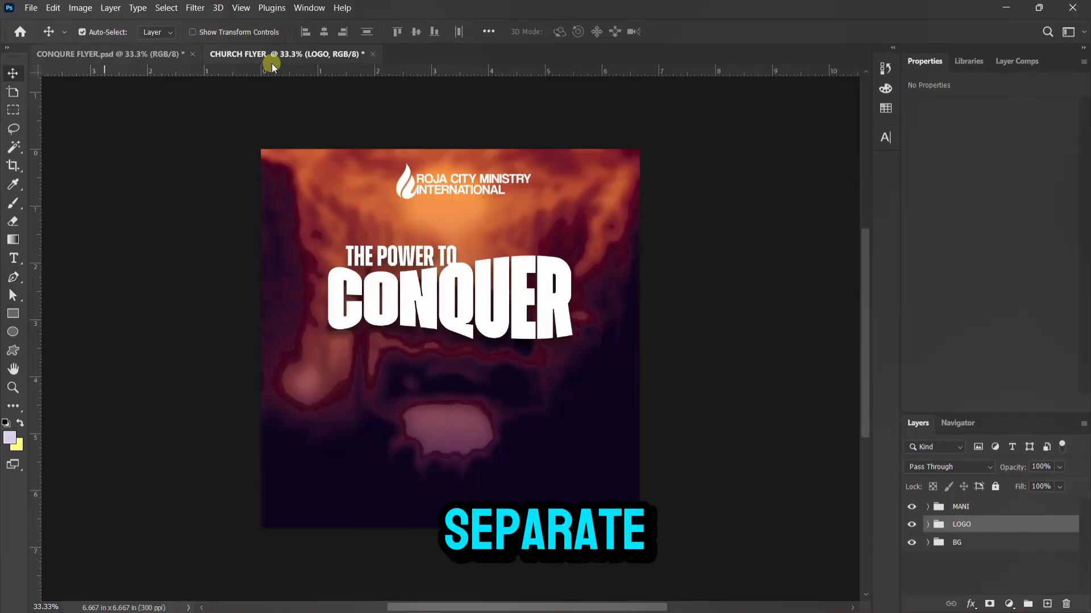
# From the THE POWER TO CONQUER folder, drag the woman's headshot photo onto the flyer canvas
pyautogui.moveTo(554, 589)
pyautogui.moveTo(707, 603)
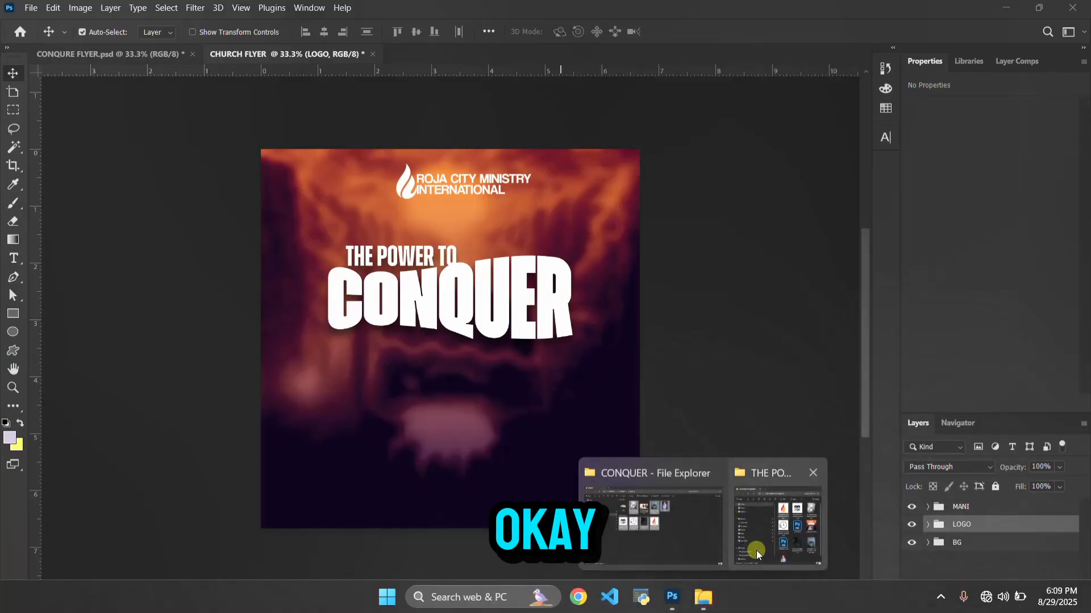
pyautogui.click(763, 458)
pyautogui.scroll(-2, 920, 410)
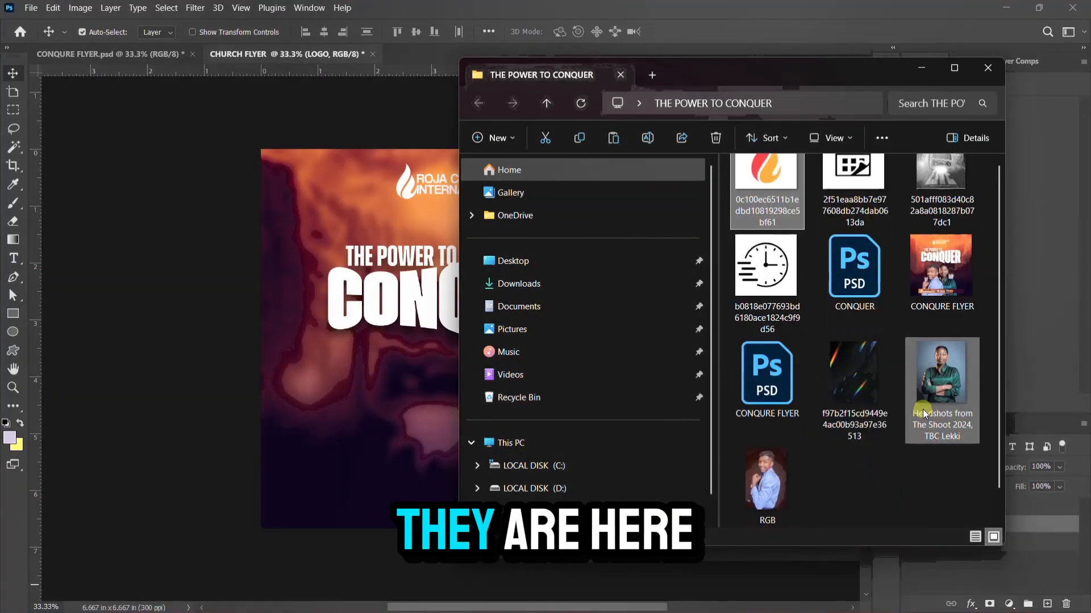
pyautogui.click(770, 481)
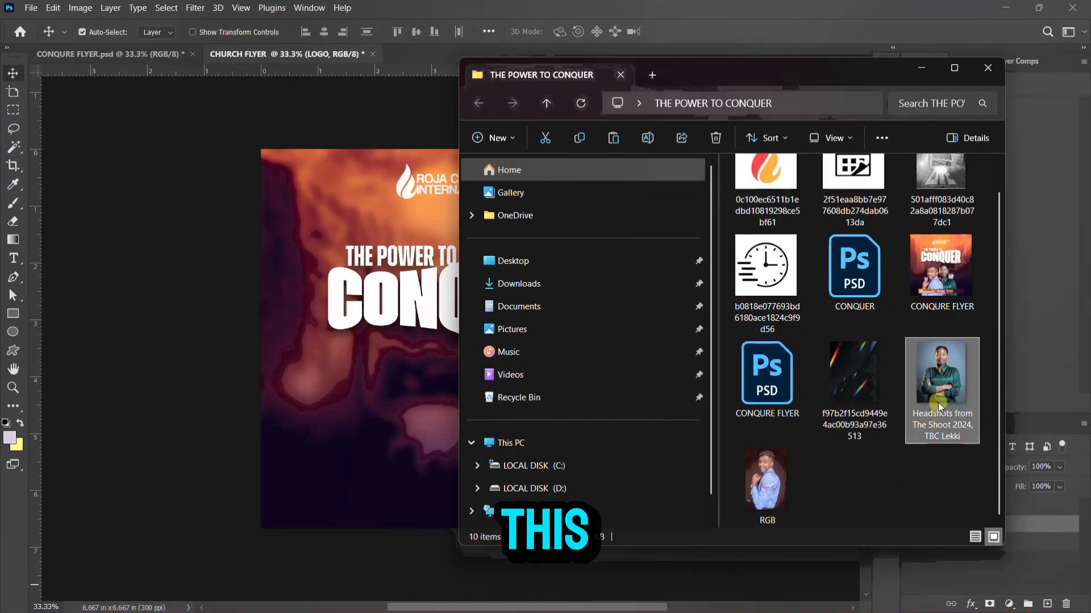
pyautogui.moveTo(905, 435); pyautogui.dragTo(394, 413)
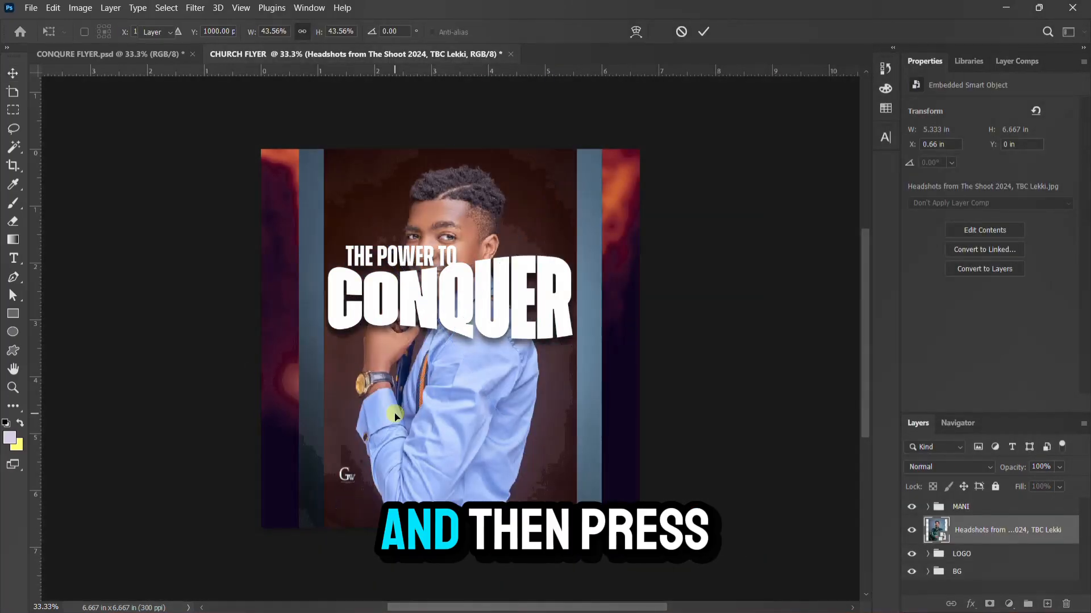
# Remove the woman photo's background and position the boy and woman cutouts side by side at the bottom
pyautogui.press('Return')
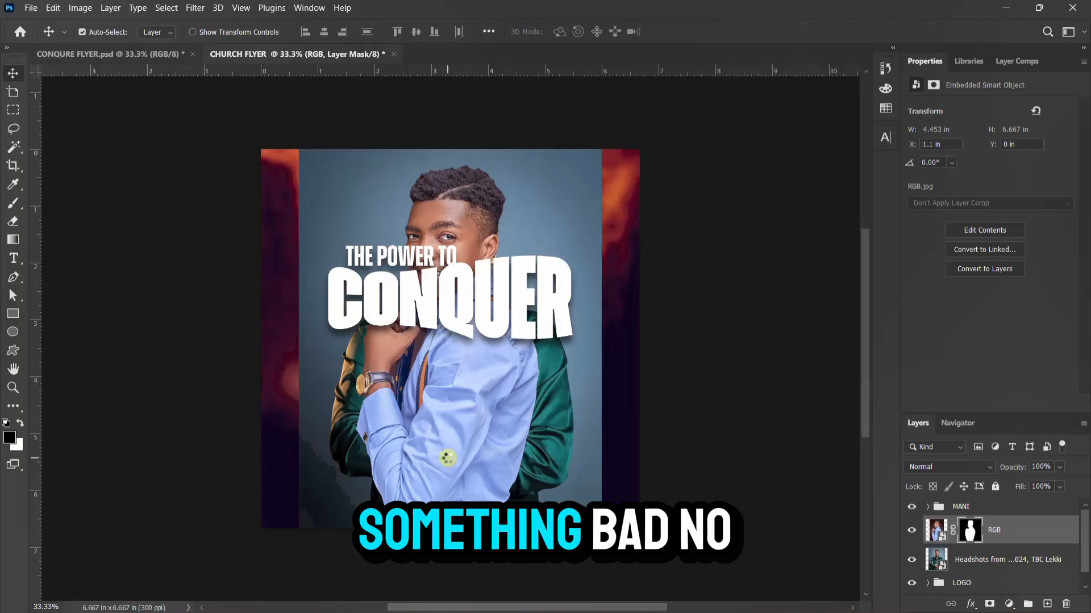
pyautogui.click(998, 558)
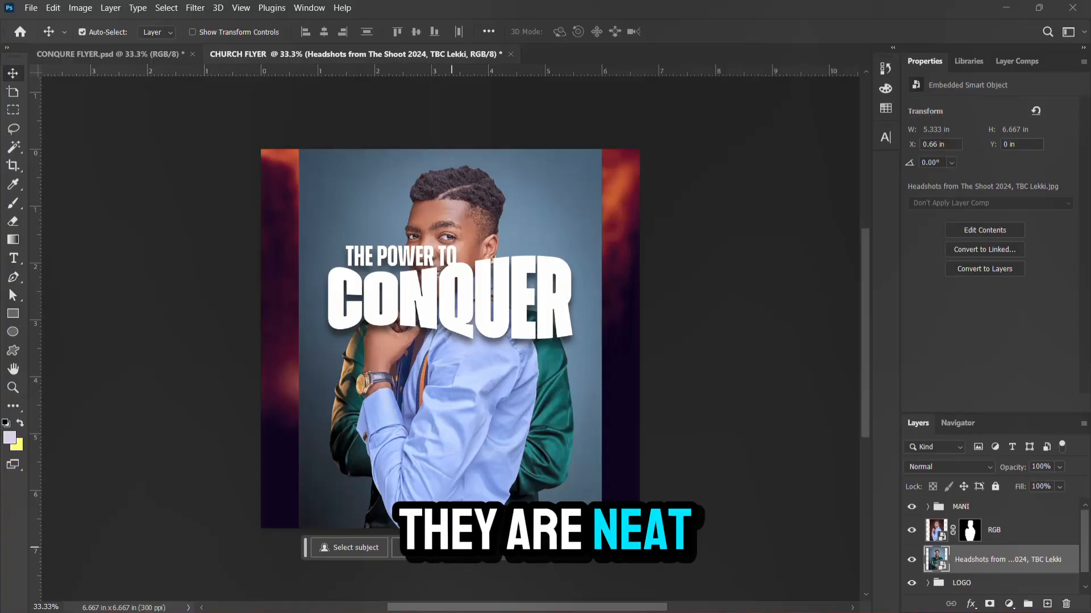
pyautogui.click(453, 549)
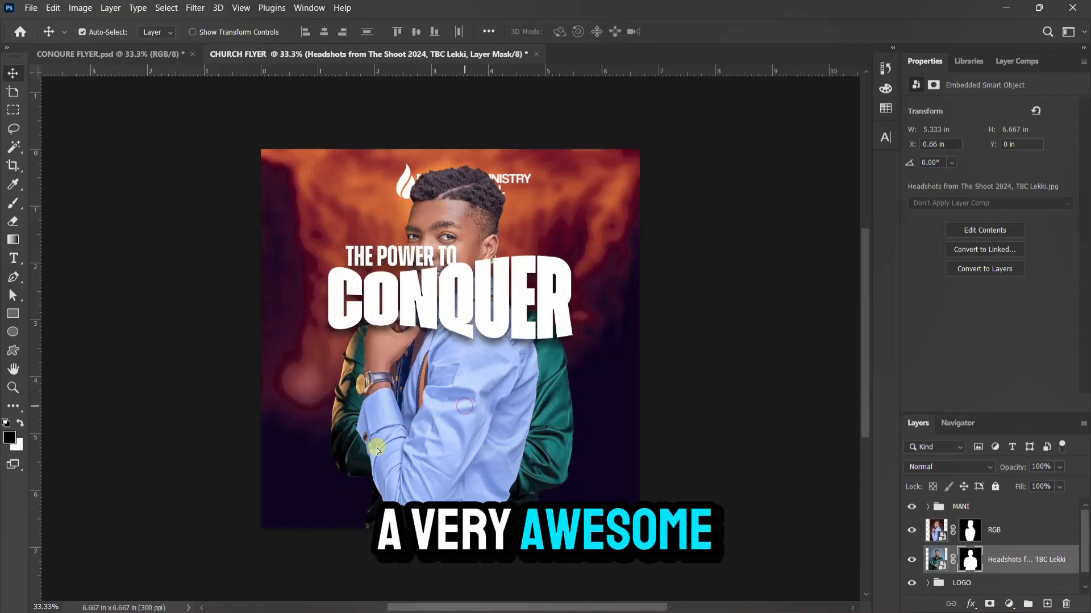
pyautogui.moveTo(377, 451); pyautogui.dragTo(421, 558)
pyautogui.moveTo(496, 385); pyautogui.dragTo(536, 525)
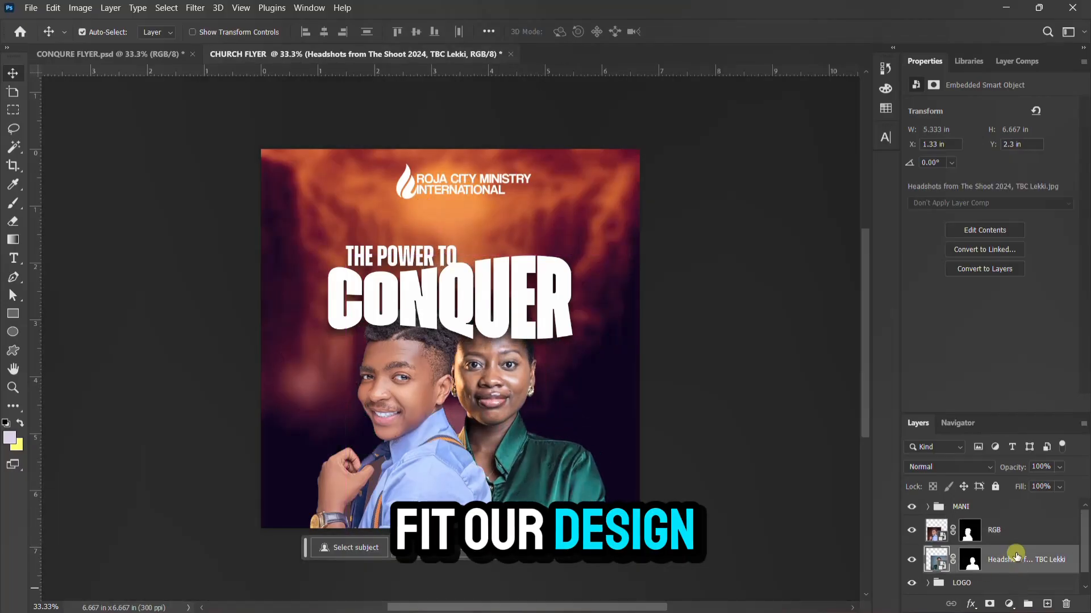
pyautogui.keyDown('shift'); pyautogui.click(1018, 533); pyautogui.keyUp('shift')
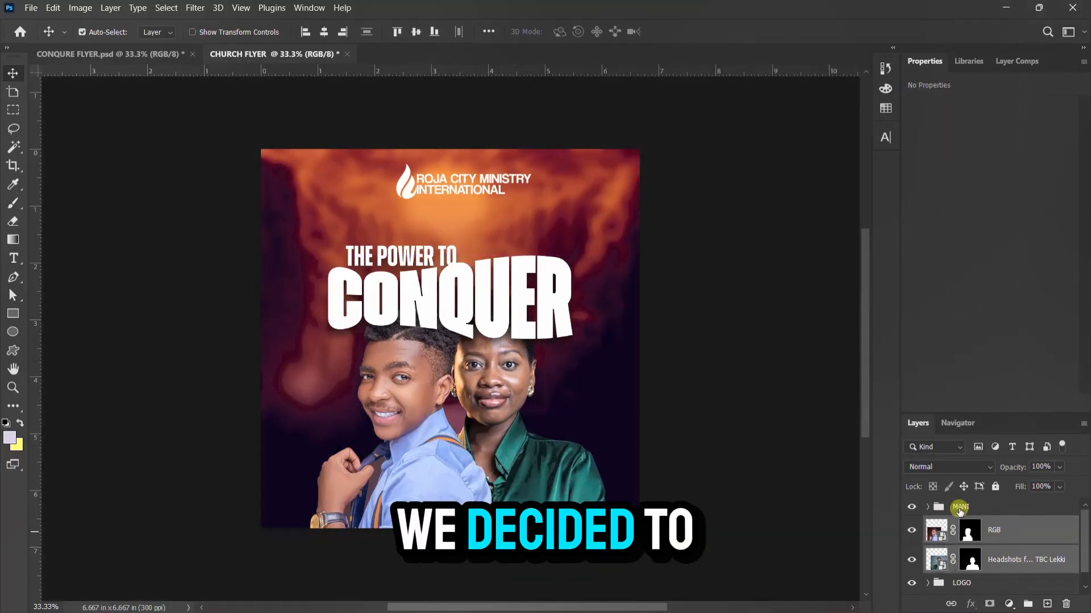
# Scale both speakers to 81.88%, shift them slightly left, and convert them into one smart object
pyautogui.hotkey('ctrl', 't')
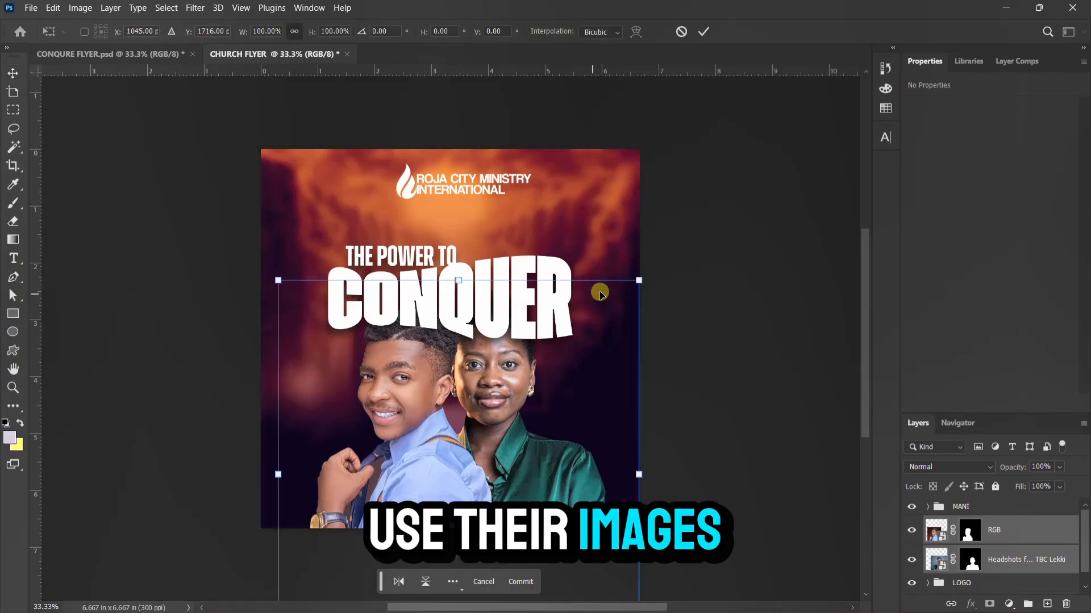
pyautogui.moveTo(640, 280); pyautogui.dragTo(615, 319)
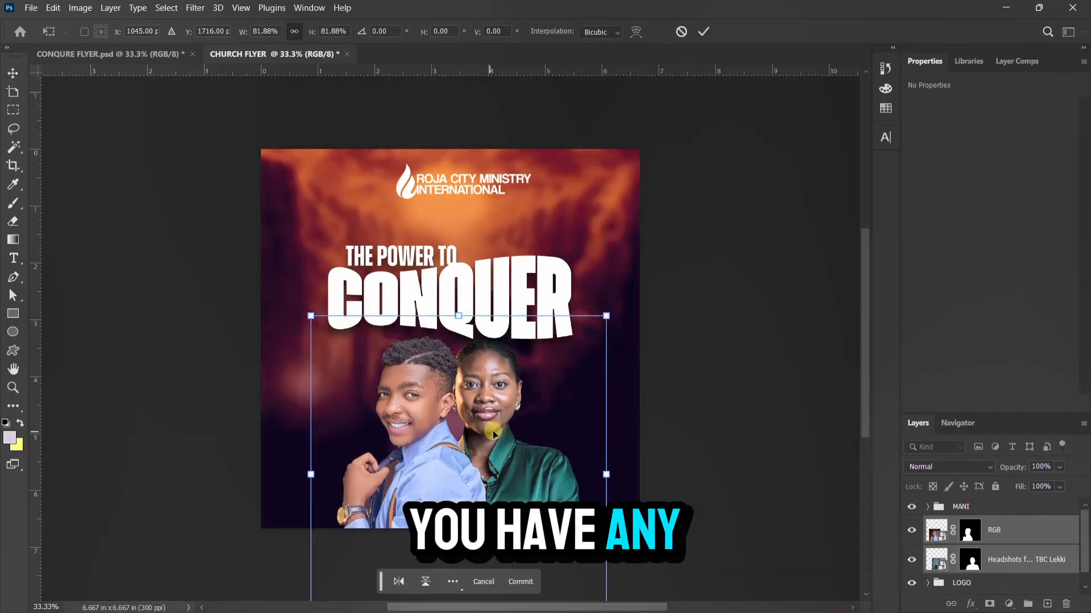
pyautogui.moveTo(490, 431); pyautogui.dragTo(481, 435)
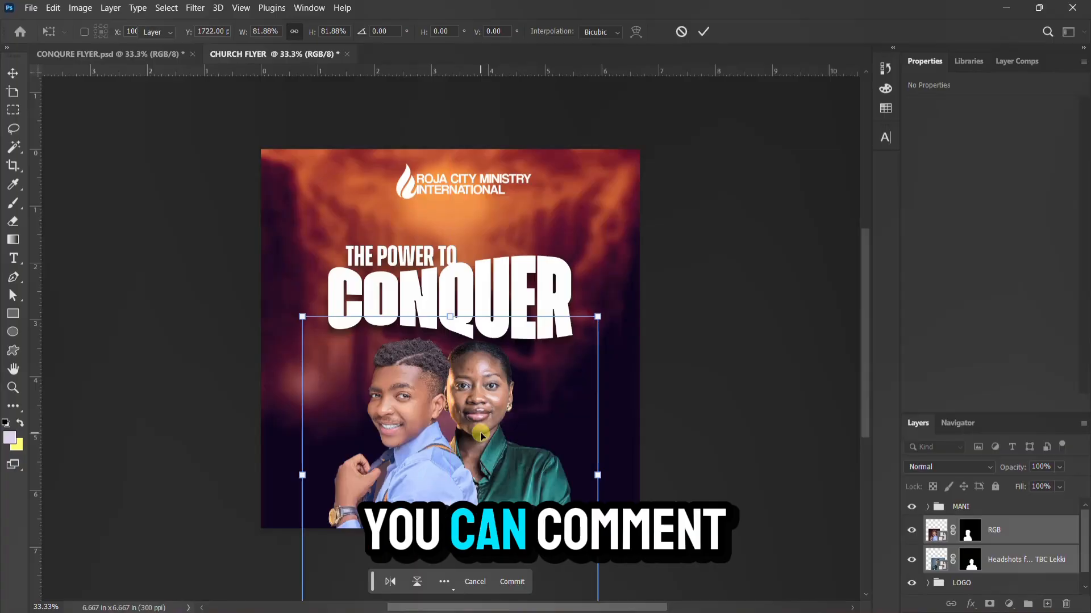
pyautogui.press('Return')
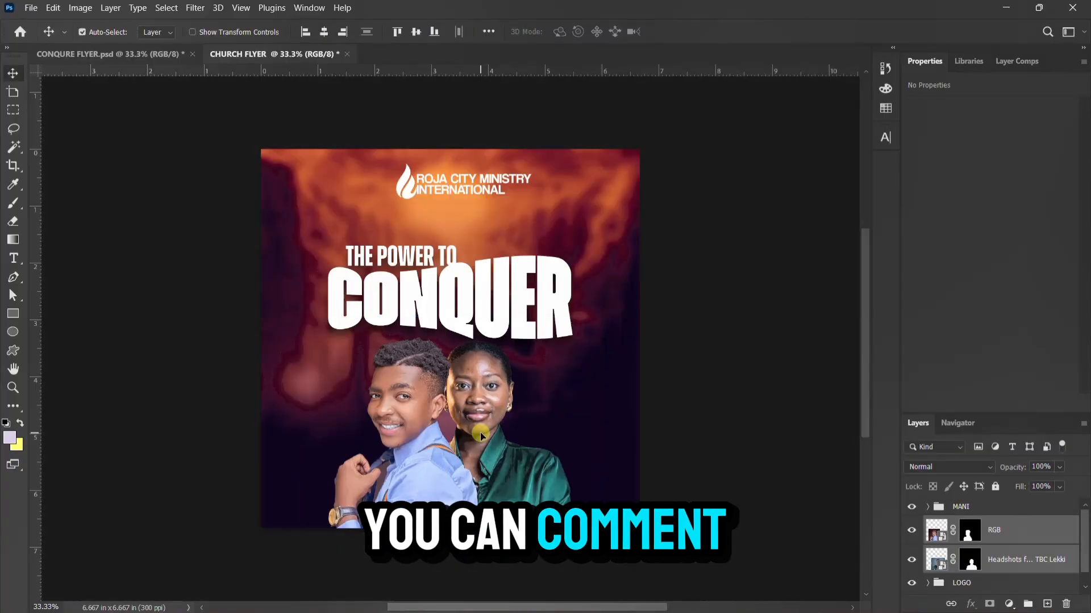
pyautogui.rightClick(1043, 541)
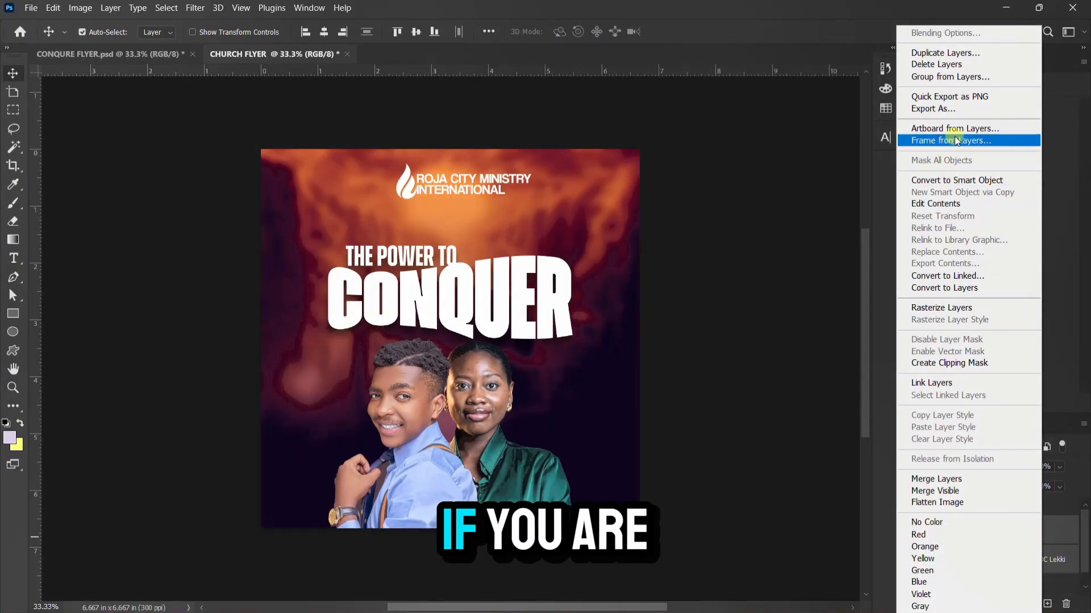
pyautogui.click(973, 180)
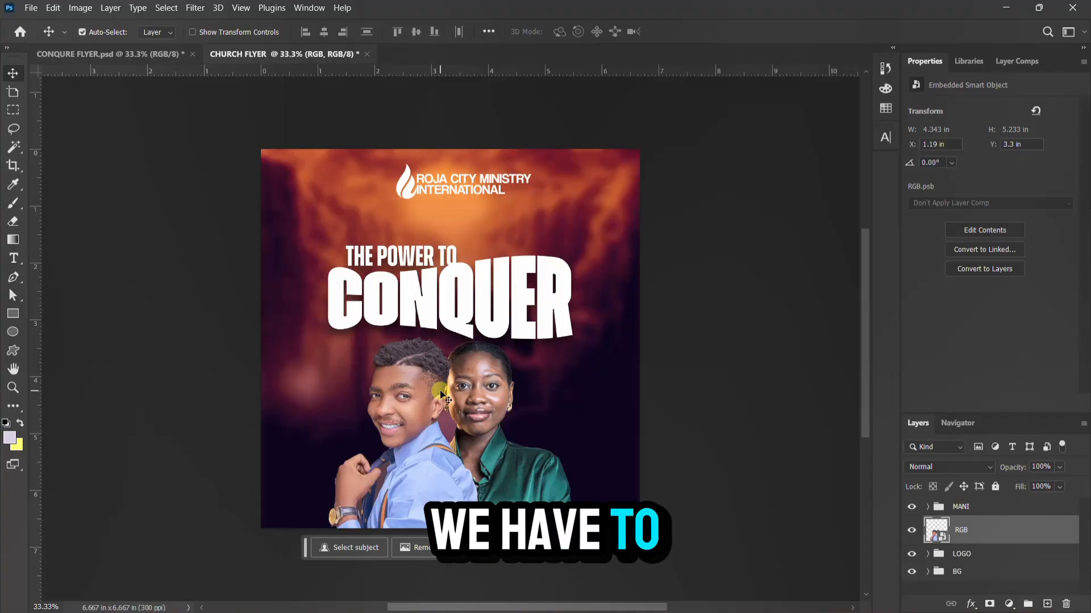
# Copy both speakers' 'With' name captions from the reference flyer and place them beside their photos
pyautogui.click(128, 54)
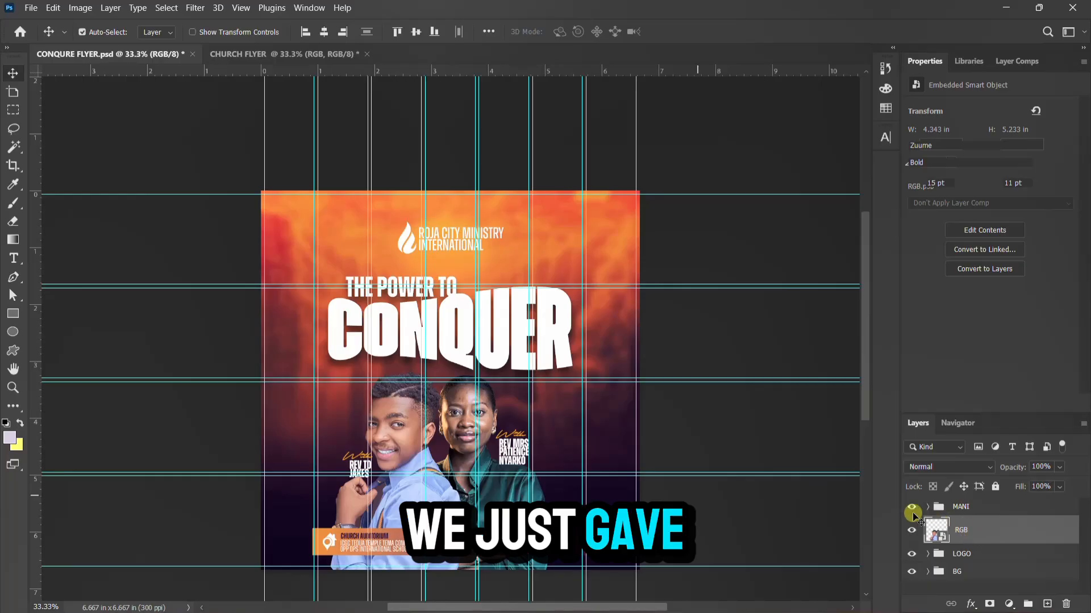
pyautogui.scroll(-1, 983, 556)
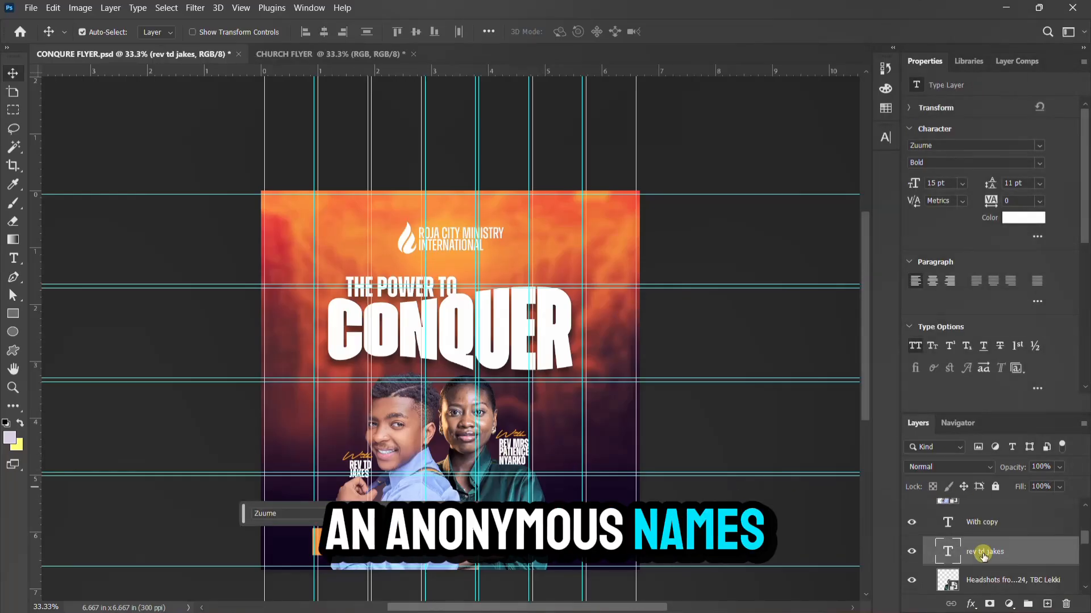
pyautogui.keyDown('ctrl'); pyautogui.click(990, 524); pyautogui.keyUp('ctrl')
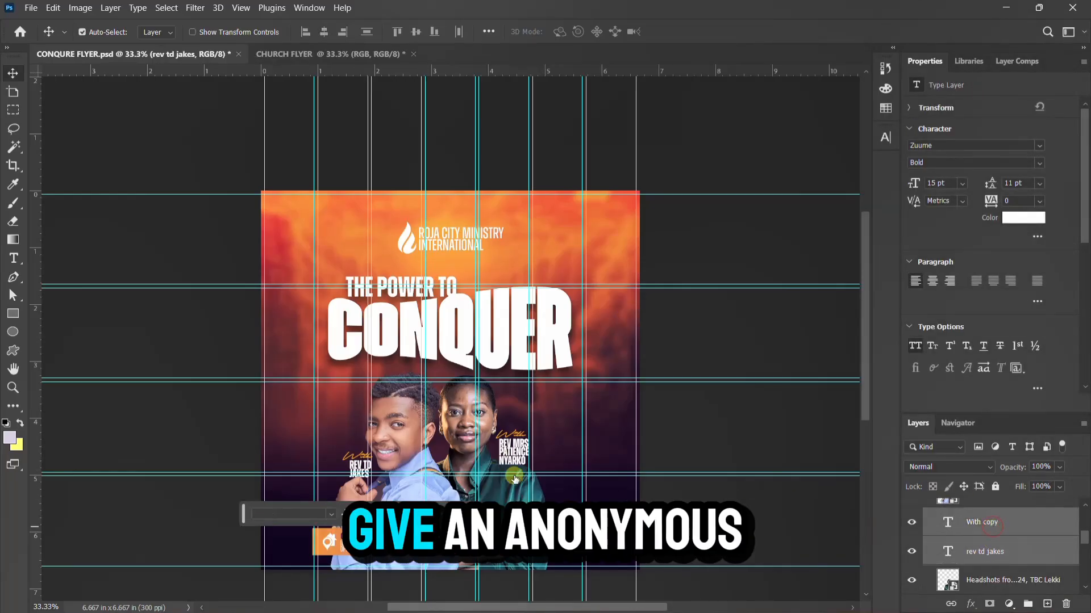
pyautogui.moveTo(367, 464); pyautogui.dragTo(360, 437)
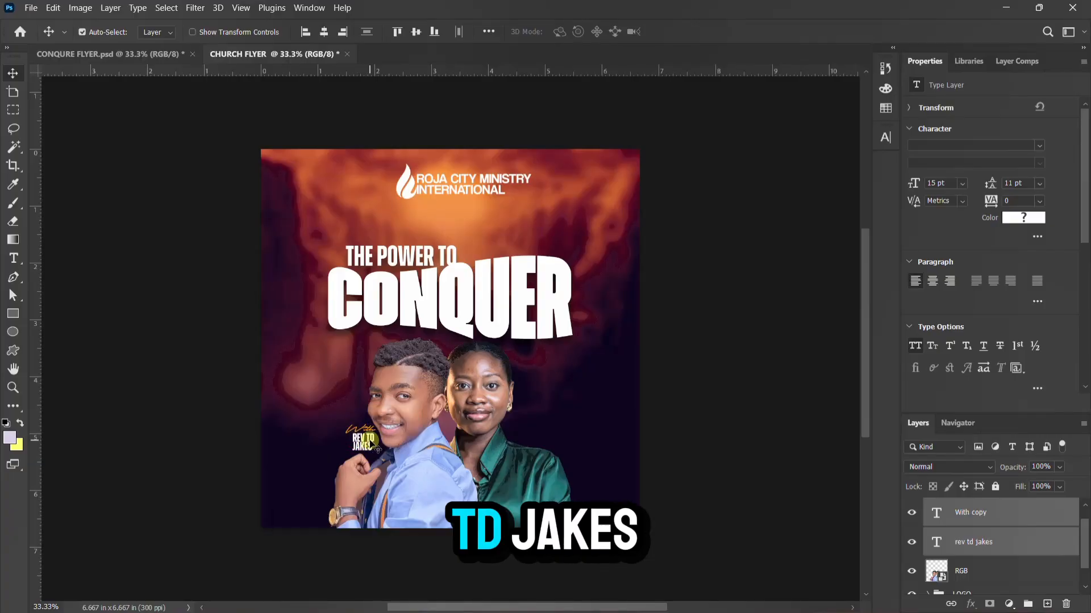
pyautogui.click(110, 52)
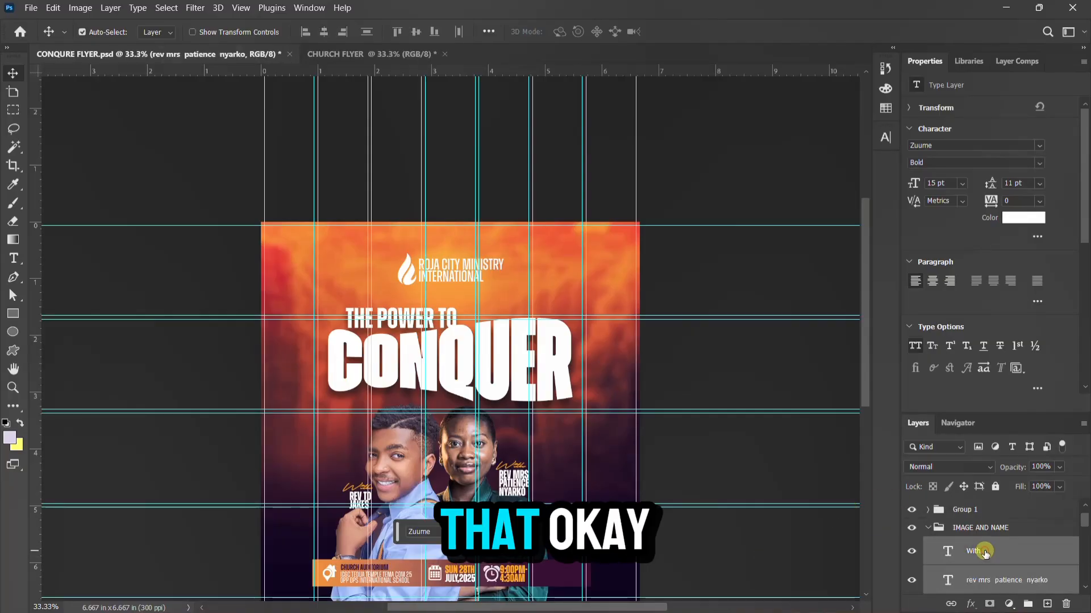
pyautogui.moveTo(521, 460); pyautogui.dragTo(538, 415)
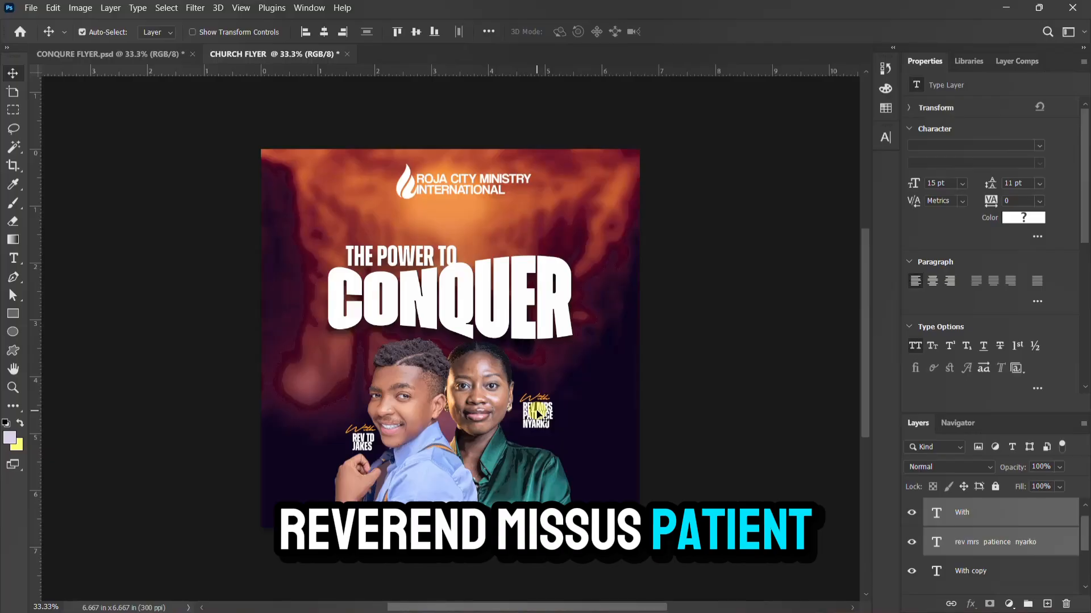
pyautogui.moveTo(538, 414); pyautogui.dragTo(534, 426)
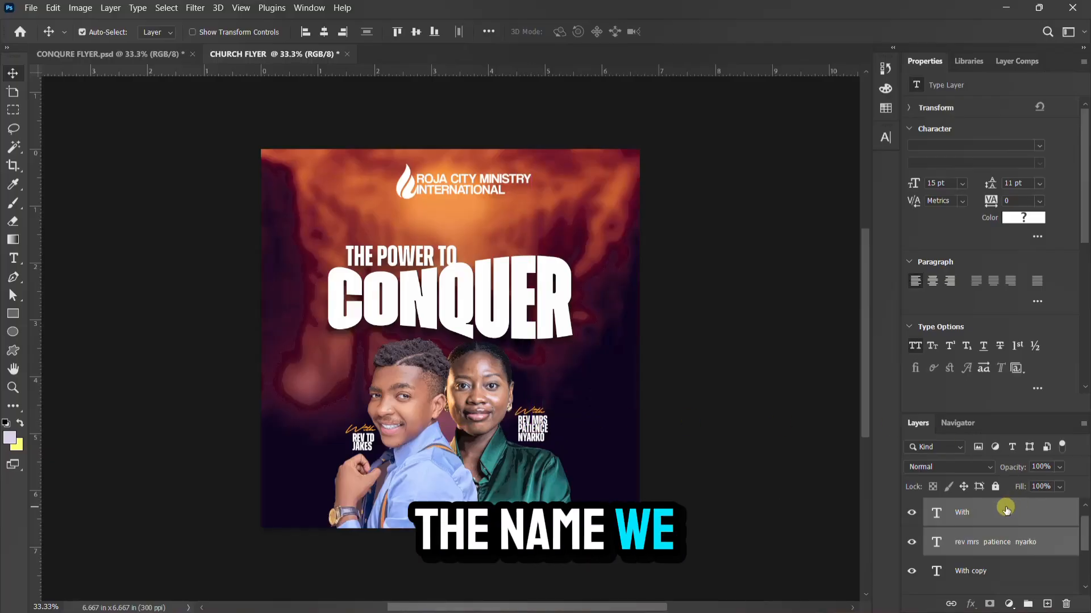
# Group the name caption layers with the RGB speaker smart object into Group 1
pyautogui.scroll(1, 956, 540)
pyautogui.click(1008, 529)
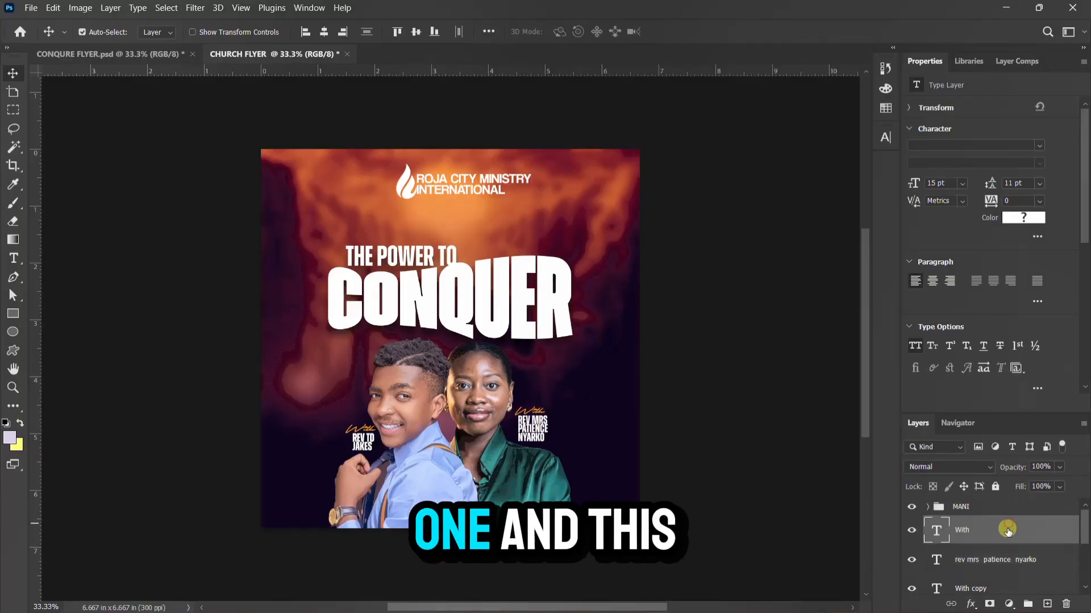
pyautogui.scroll(-4, 1007, 549)
pyautogui.keyDown('shift'); pyautogui.click(996, 545); pyautogui.keyUp('shift')
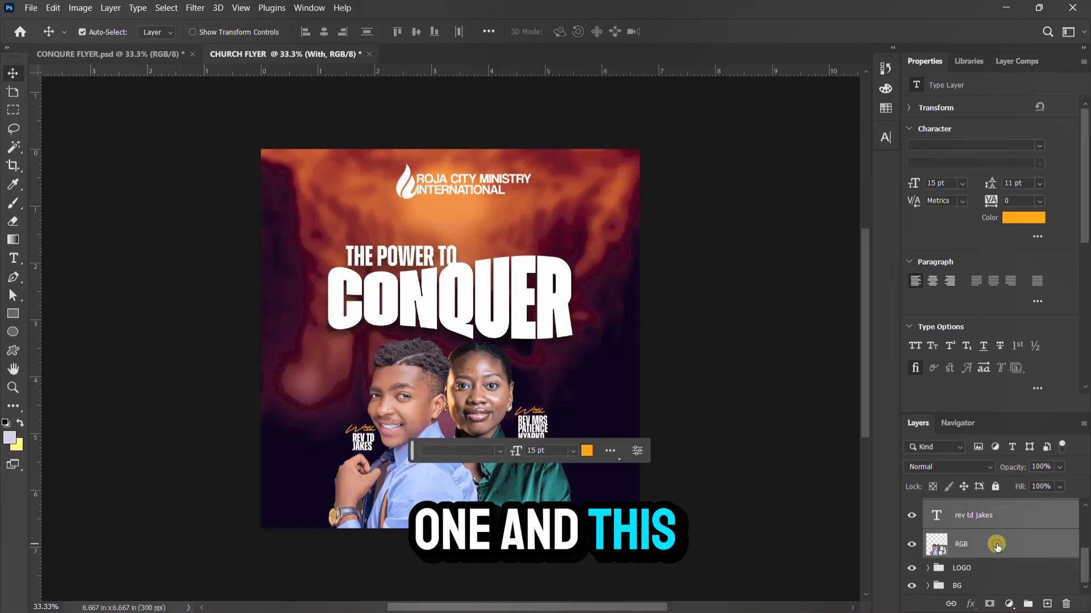
pyautogui.hotkey('ctrl', 'g')
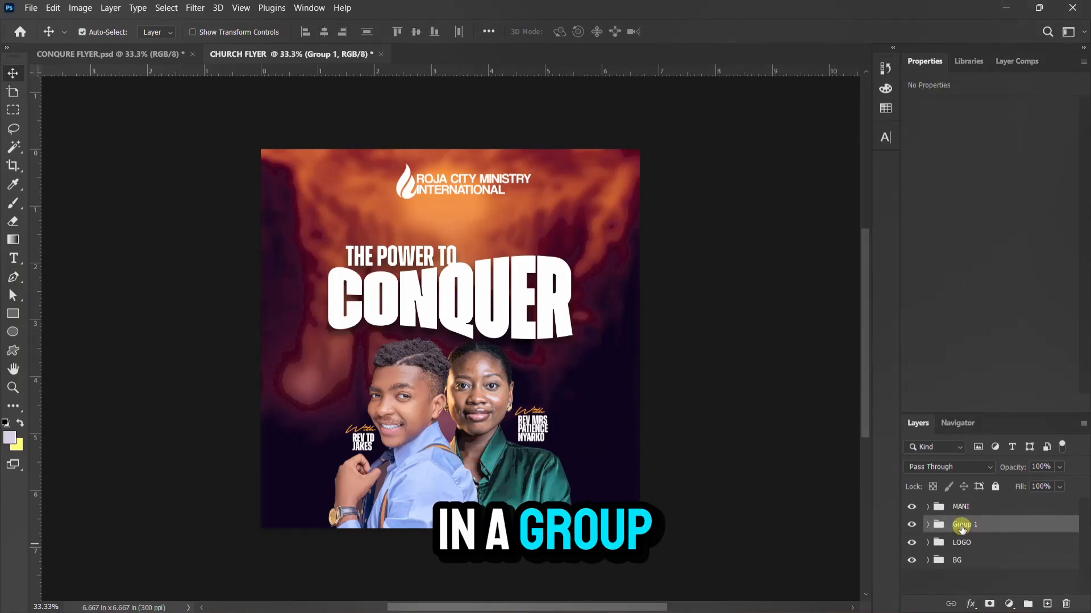
# Rename Group 1 to 'NAMES AND IMAGES' and switch back to the CONQUER FLYER document
pyautogui.doubleClick(961, 524)
pyautogui.write('NA')
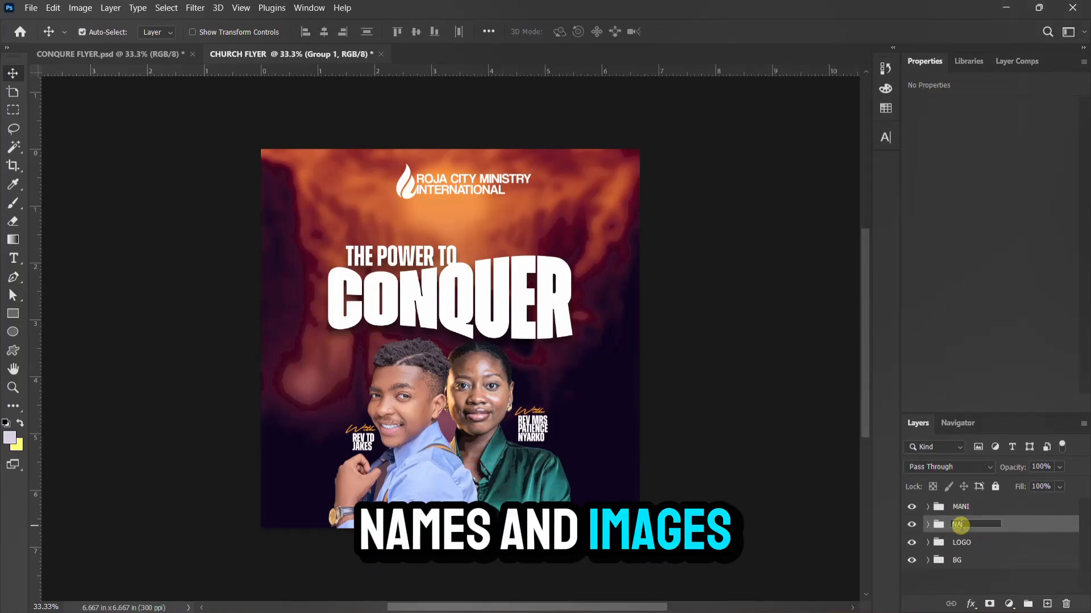
pyautogui.write('MES AND IMAGES')
pyautogui.press('Return')
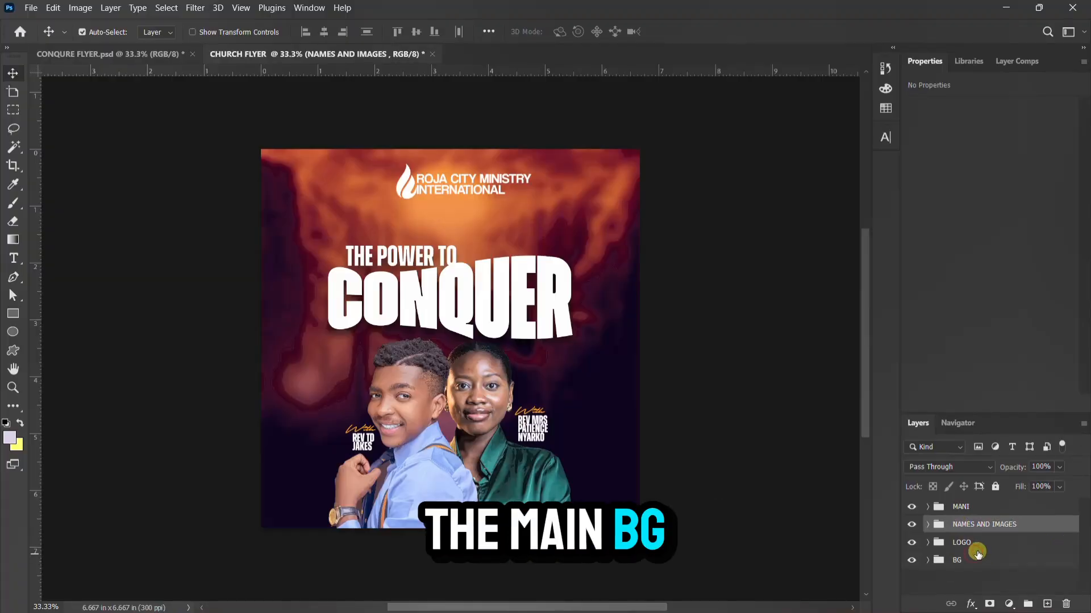
pyautogui.click(984, 506)
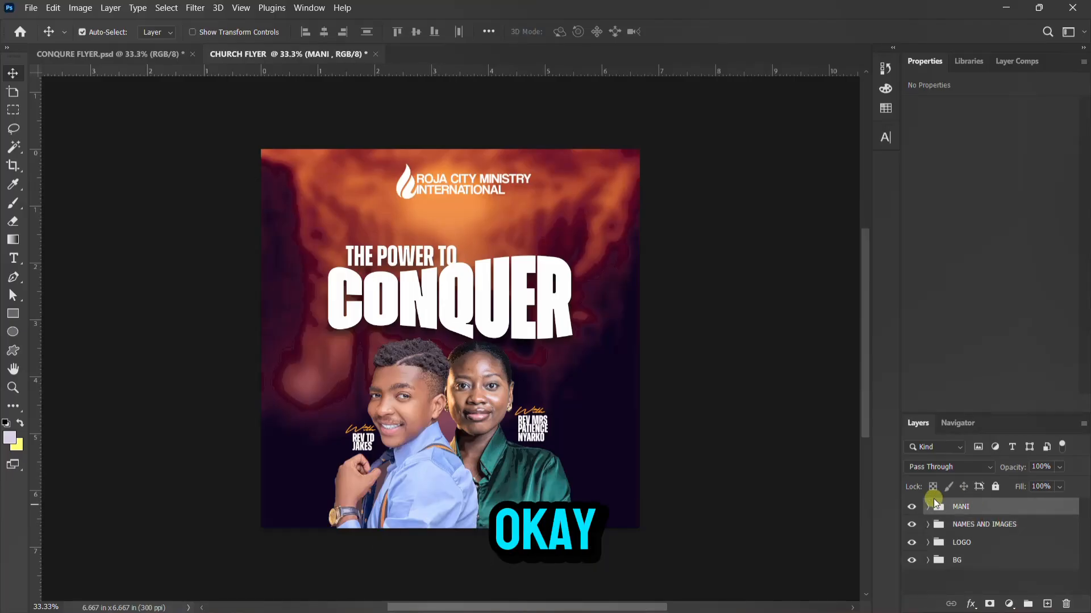
pyautogui.click(124, 56)
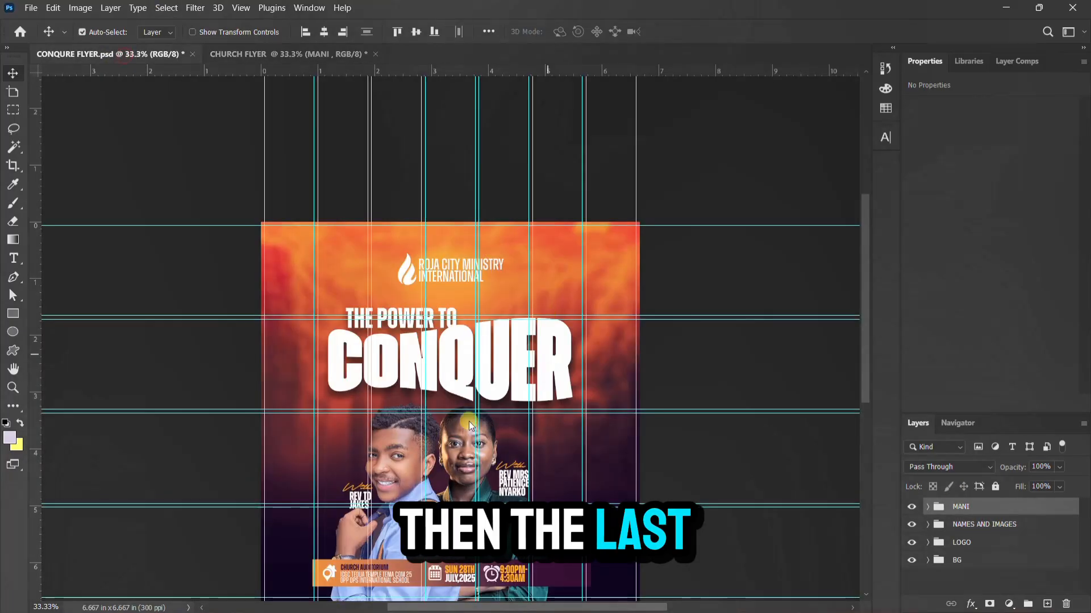
# Select Group 1's event details bar layers through Rectangle 1 and drag them into the church flyer
pyautogui.click(475, 422)
pyautogui.scroll(-3, 475, 421)
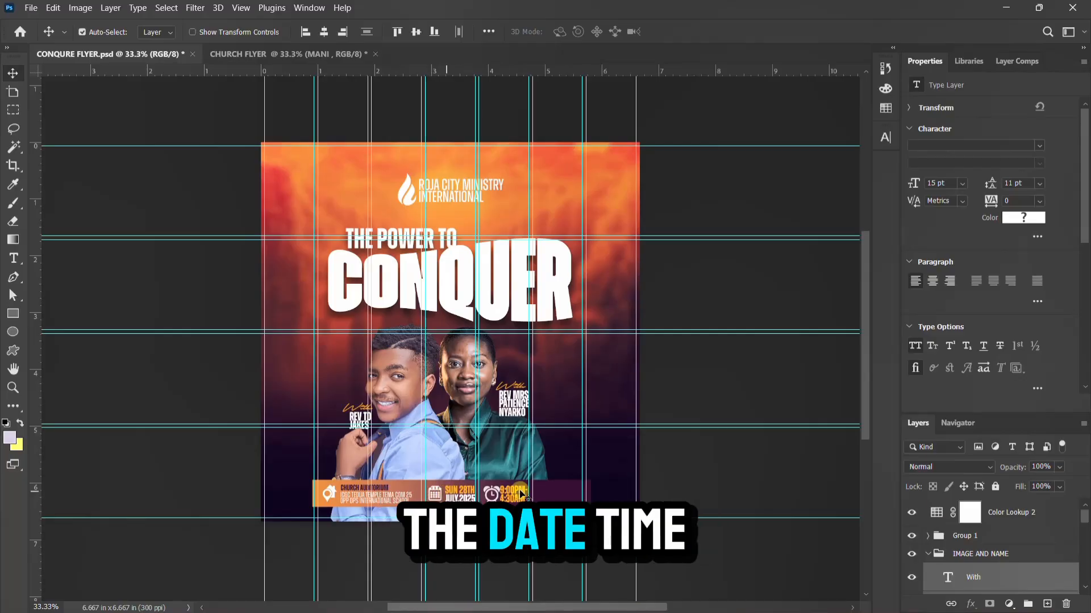
pyautogui.click(913, 535)
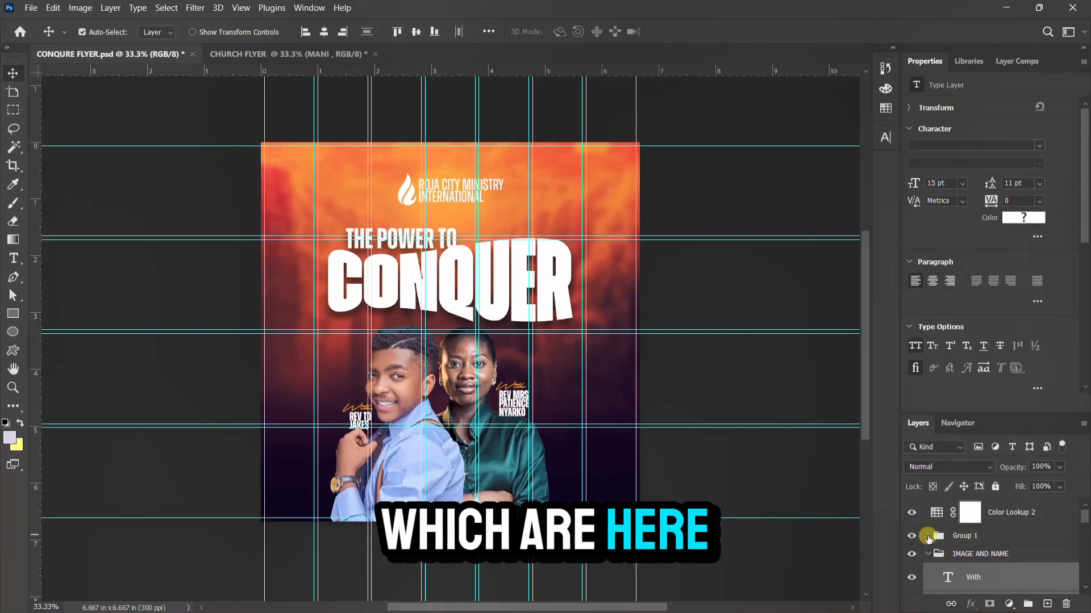
pyautogui.click(928, 536)
pyautogui.click(970, 561)
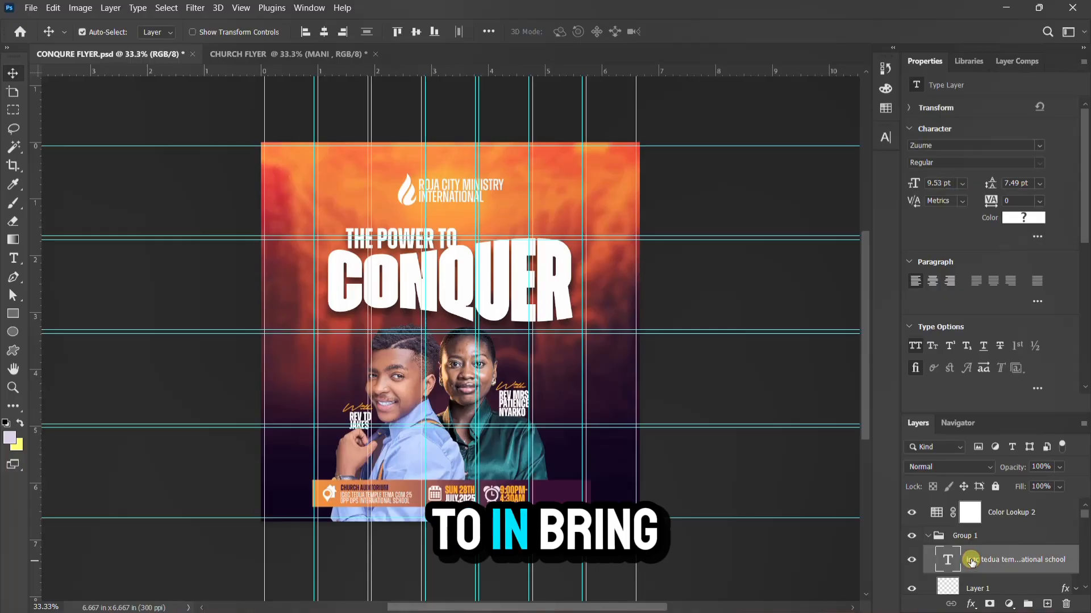
pyautogui.scroll(-6, 972, 561)
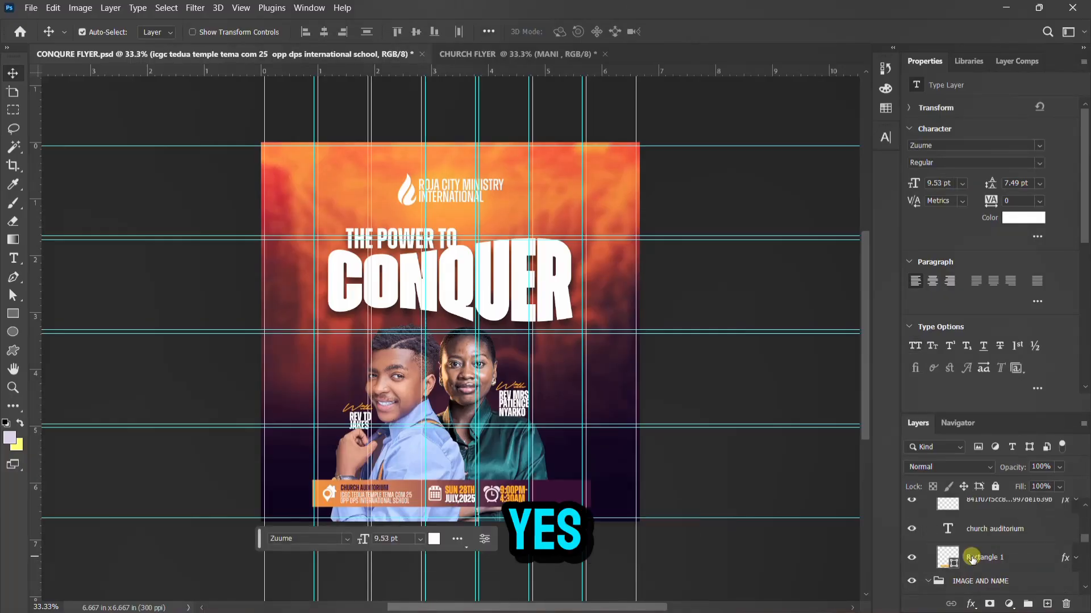
pyautogui.keyDown('shift'); pyautogui.click(972, 560); pyautogui.keyUp('shift')
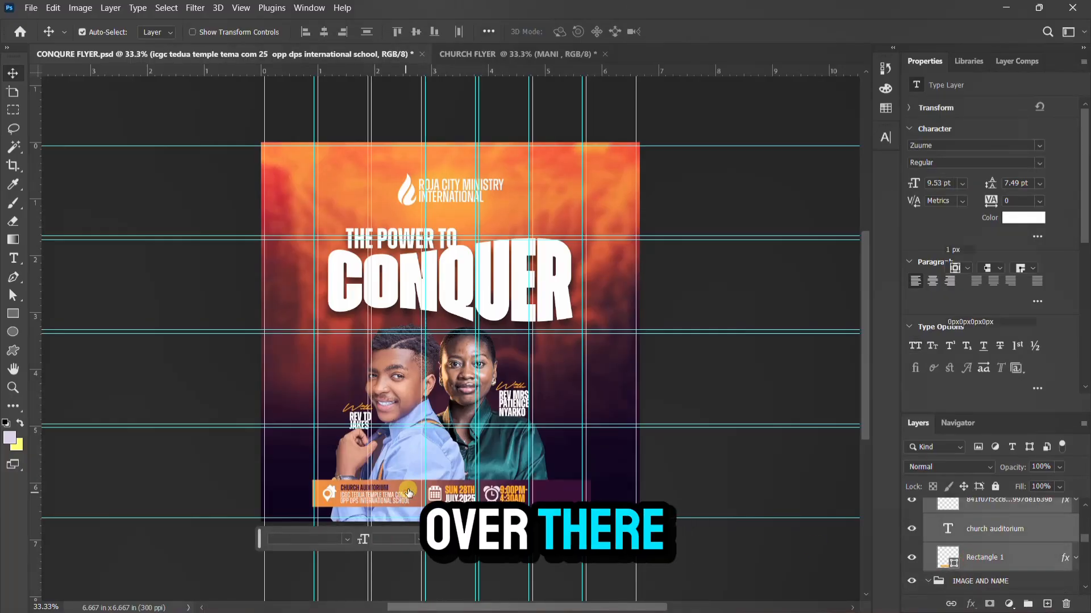
pyautogui.moveTo(405, 493); pyautogui.dragTo(454, 508)
# Hide the address text layer on the copied details bar
pyautogui.scroll(-2, 972, 549)
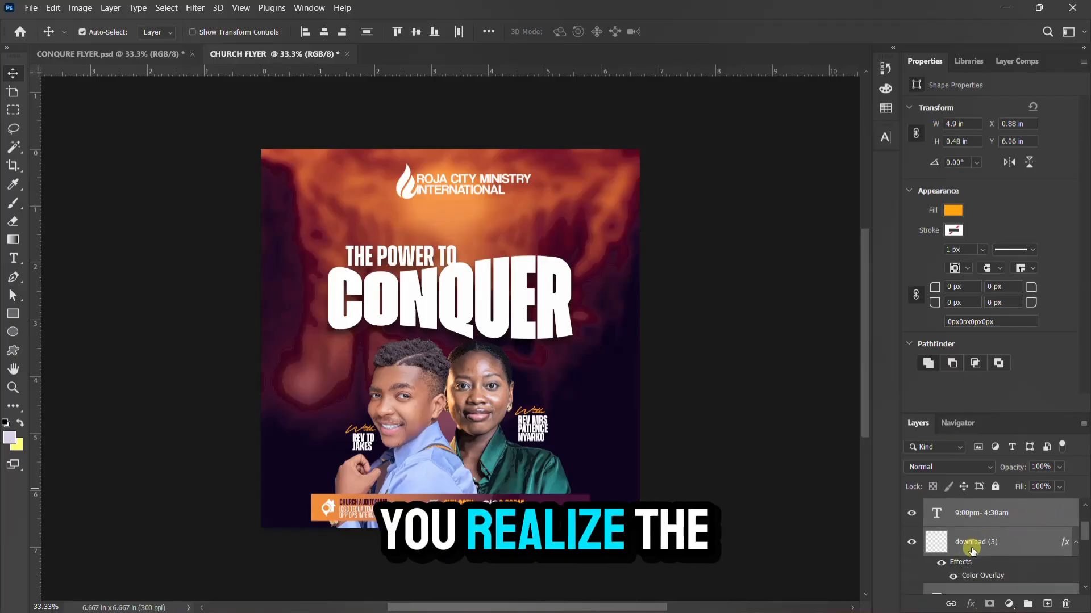
pyautogui.scroll(-2, 991, 541)
pyautogui.scroll(4, 984, 564)
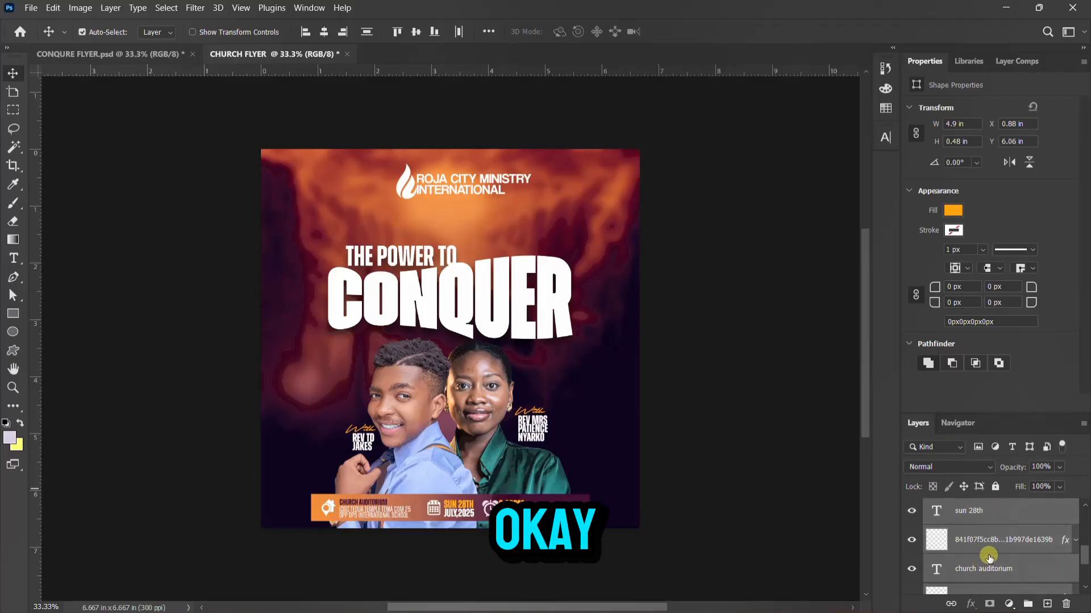
pyautogui.click(911, 513)
# Show Rectangle 1 with its orange-to-purple Gradient Overlay and the church auditorium label
pyautogui.scroll(-2, 912, 571)
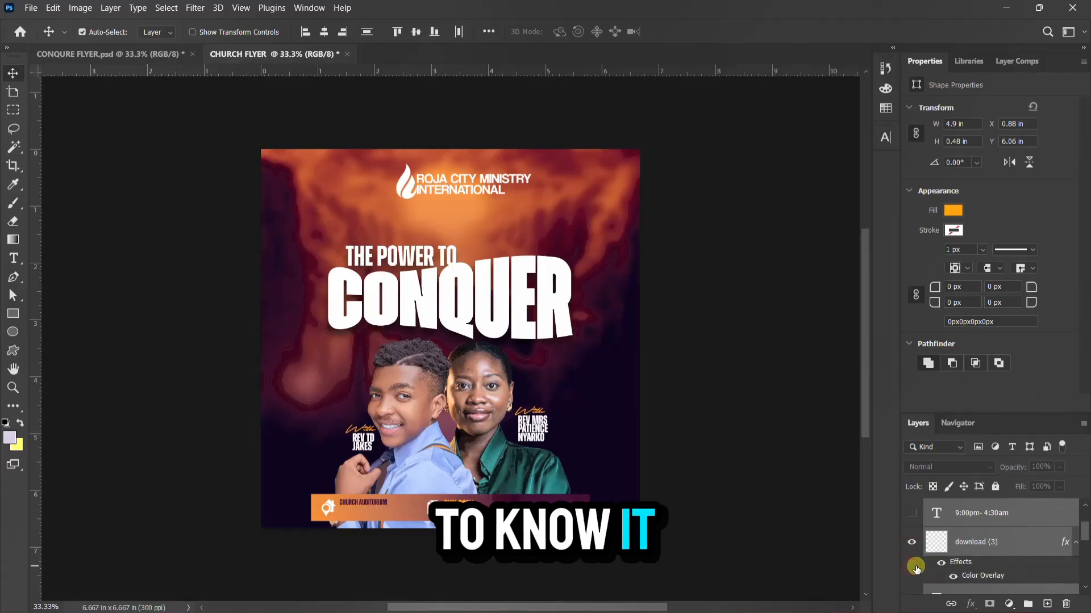
pyautogui.scroll(-3, 915, 544)
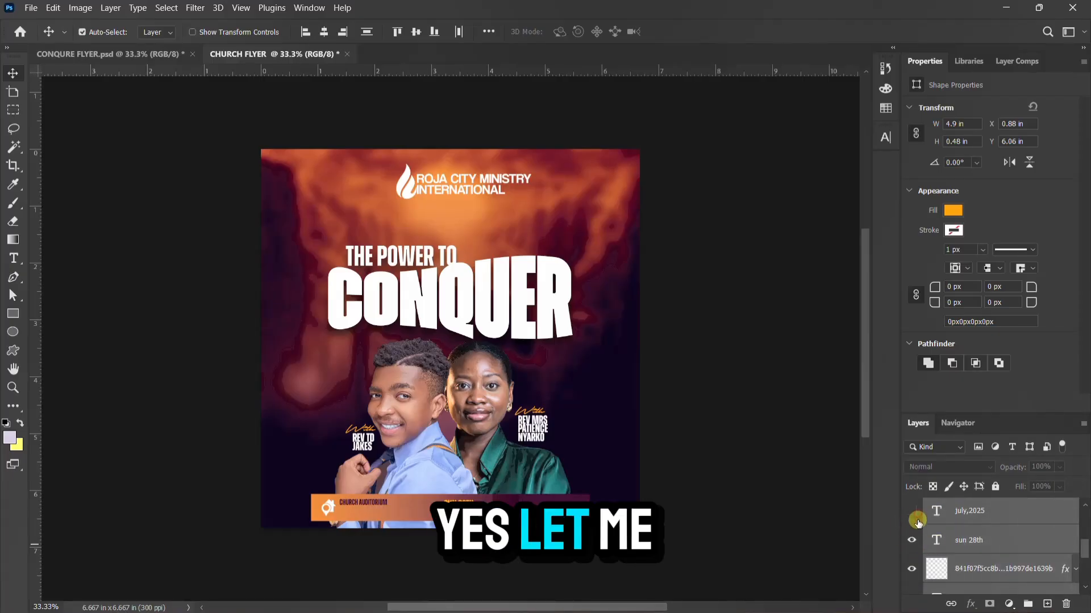
pyautogui.scroll(-3, 917, 556)
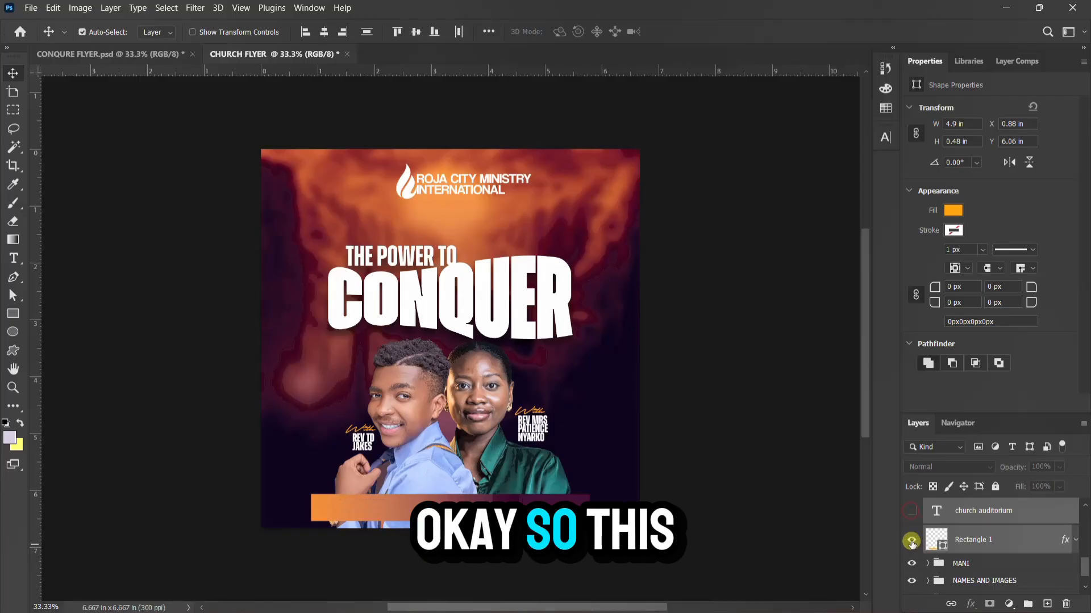
pyautogui.click(912, 543)
pyautogui.click(960, 541)
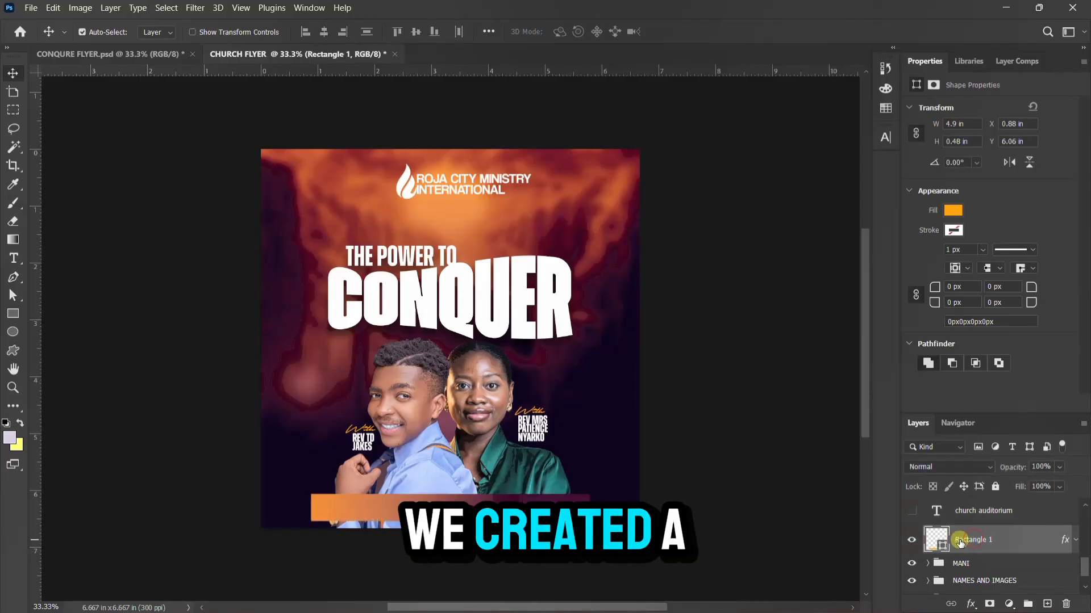
pyautogui.click(1074, 543)
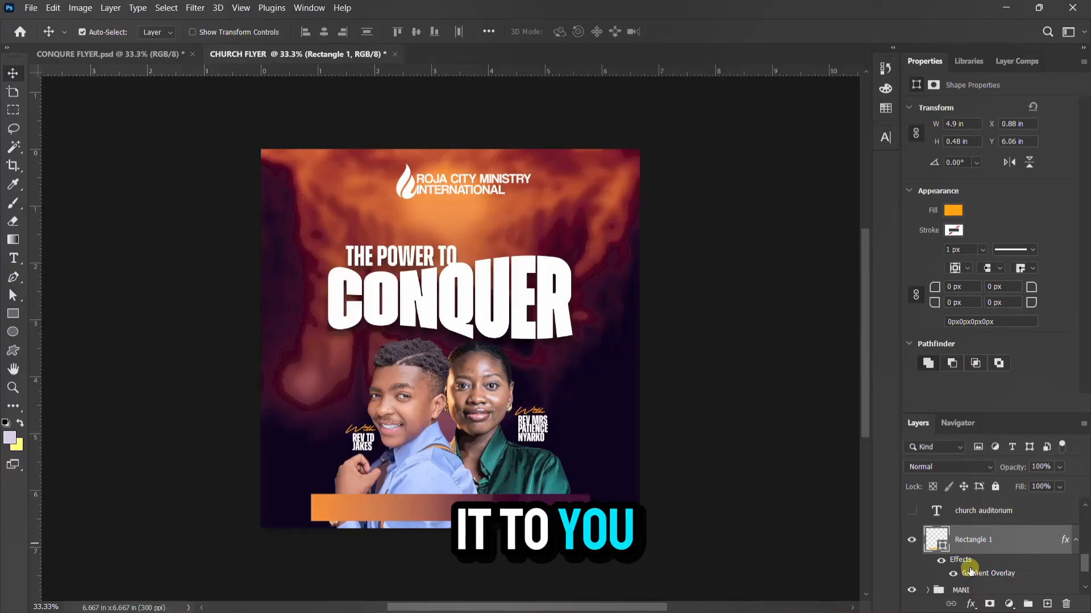
pyautogui.doubleClick(969, 570)
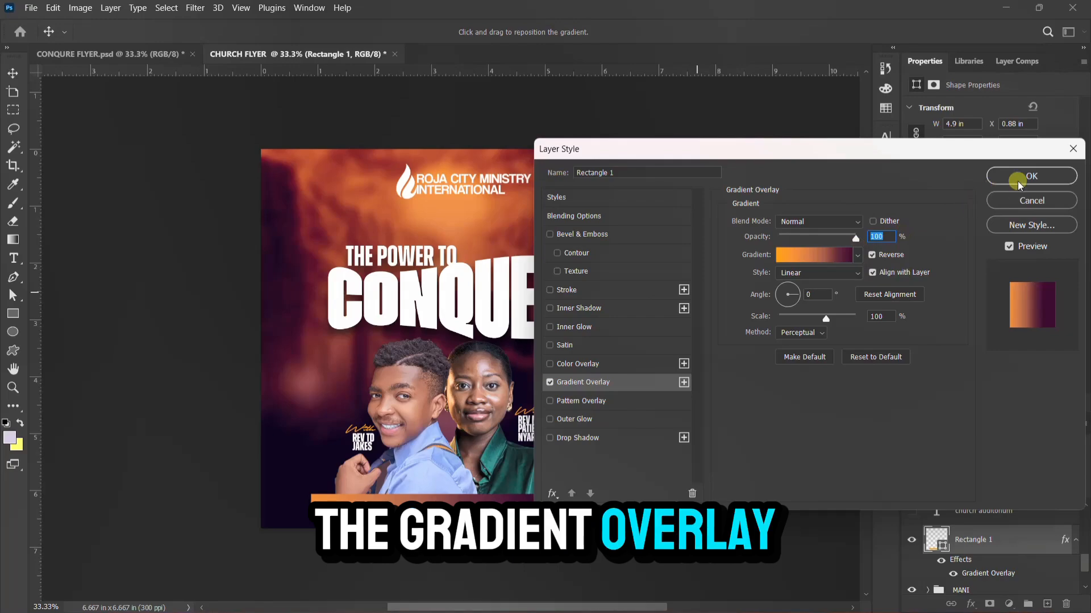
pyautogui.click(1031, 176)
pyautogui.click(912, 510)
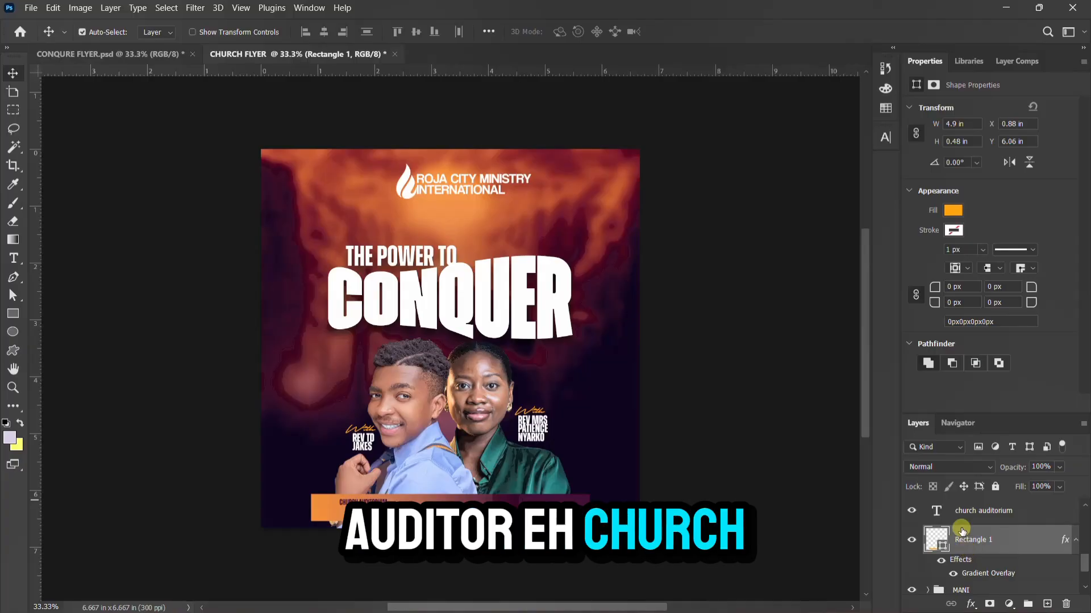
pyautogui.scroll(1, 940, 540)
# Show the location pin icon on the orange details bar
pyautogui.click(910, 510)
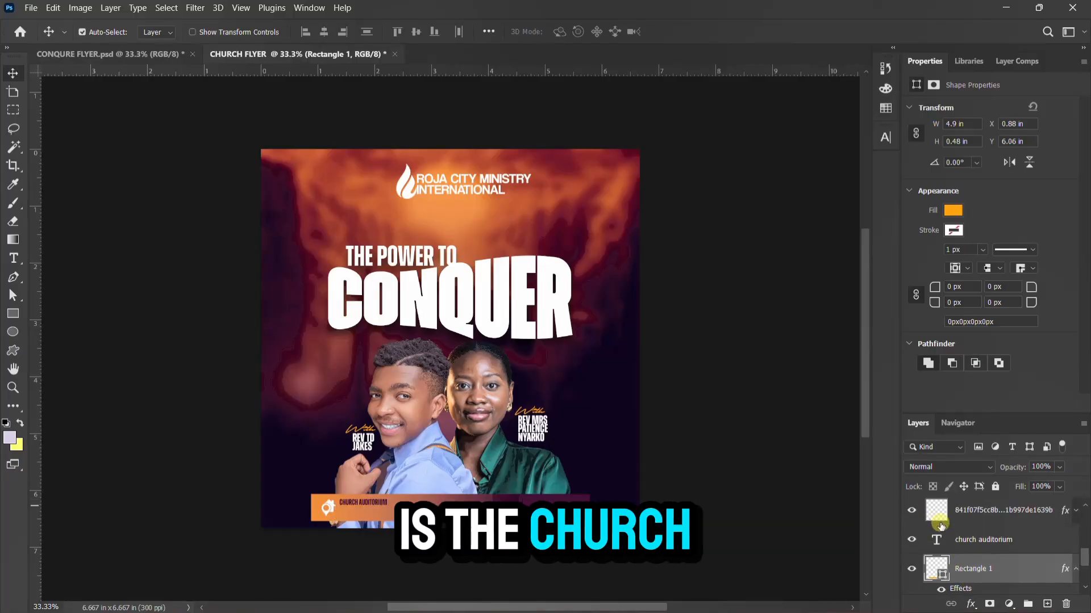
pyautogui.scroll(1, 912, 514)
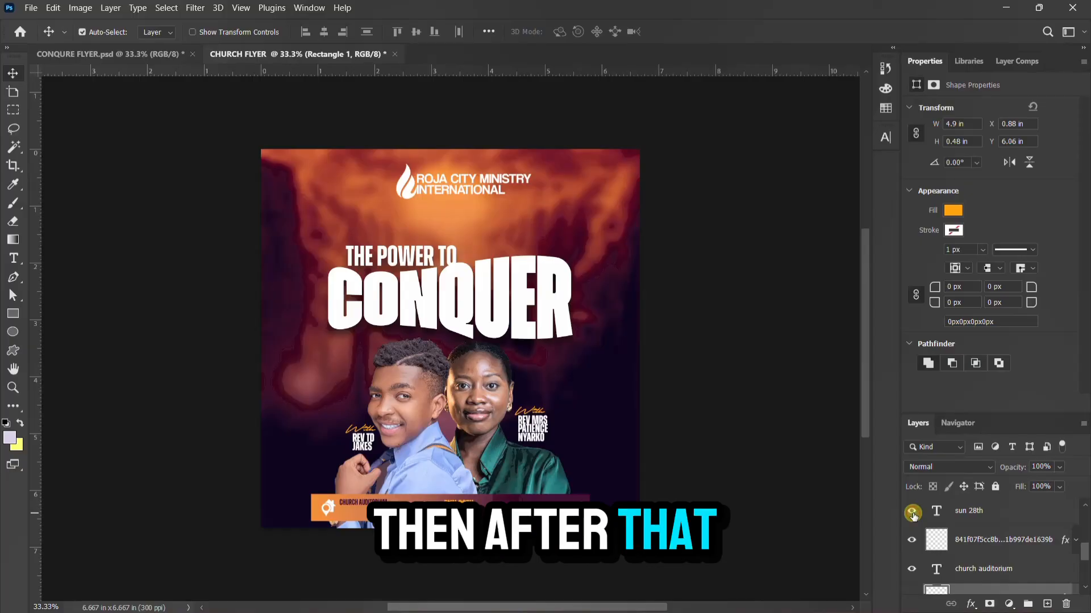
pyautogui.scroll(1, 913, 514)
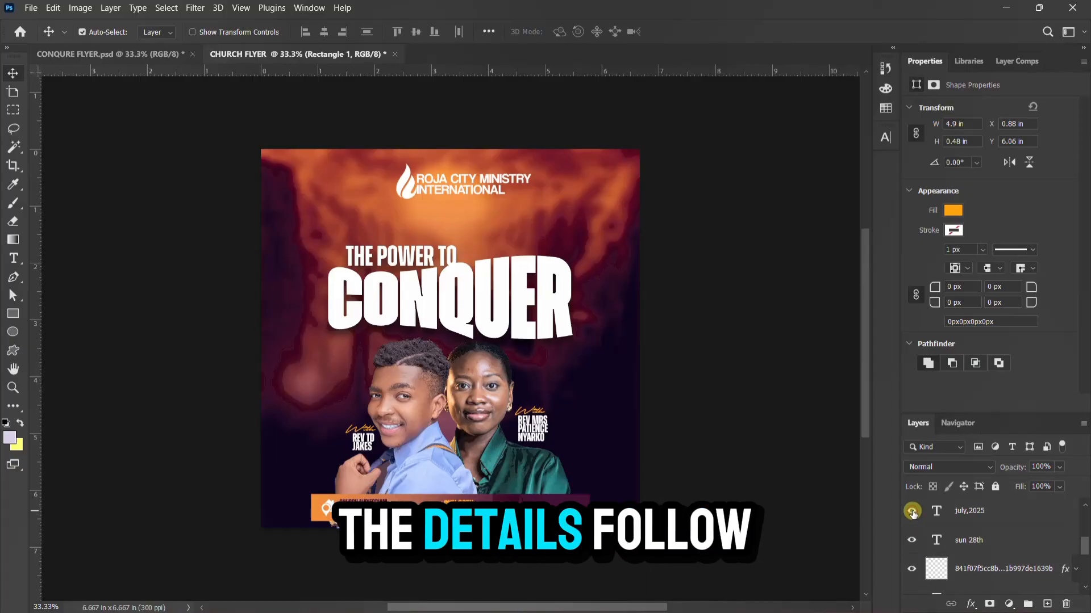
pyautogui.scroll(1, 912, 515)
pyautogui.scroll(2, 913, 514)
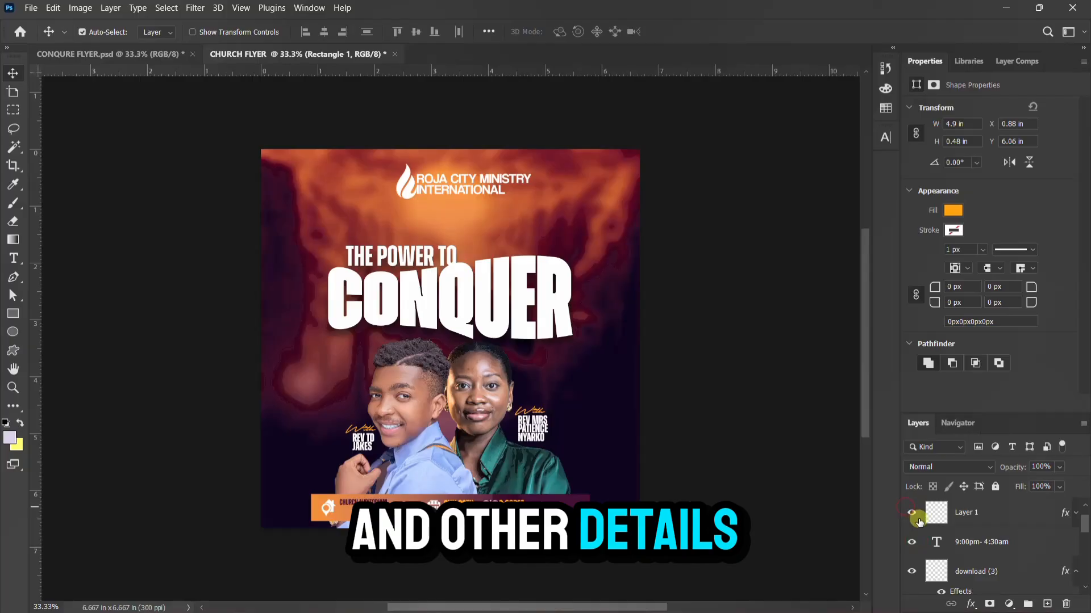
pyautogui.scroll(1, 917, 518)
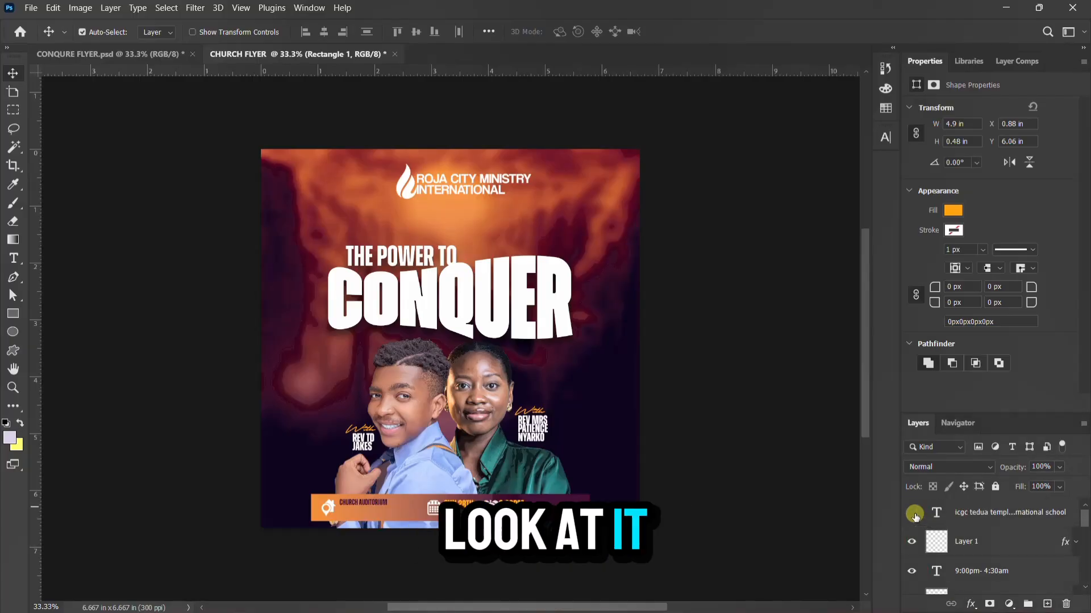
# Make the hidden venue text layer visible on the orange bar again
pyautogui.click(913, 514)
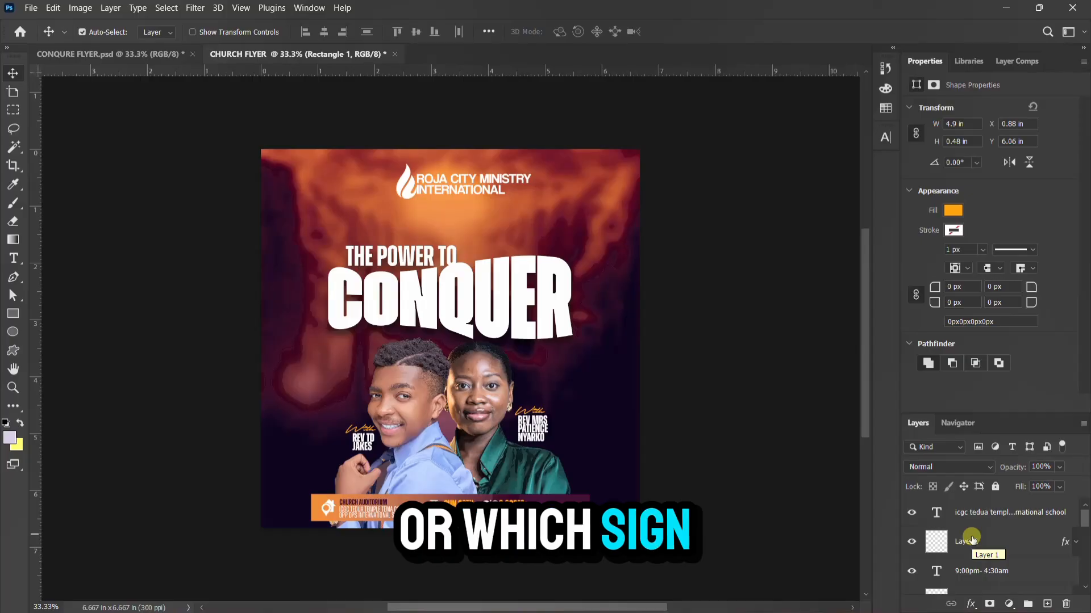
pyautogui.scroll(-3, 972, 539)
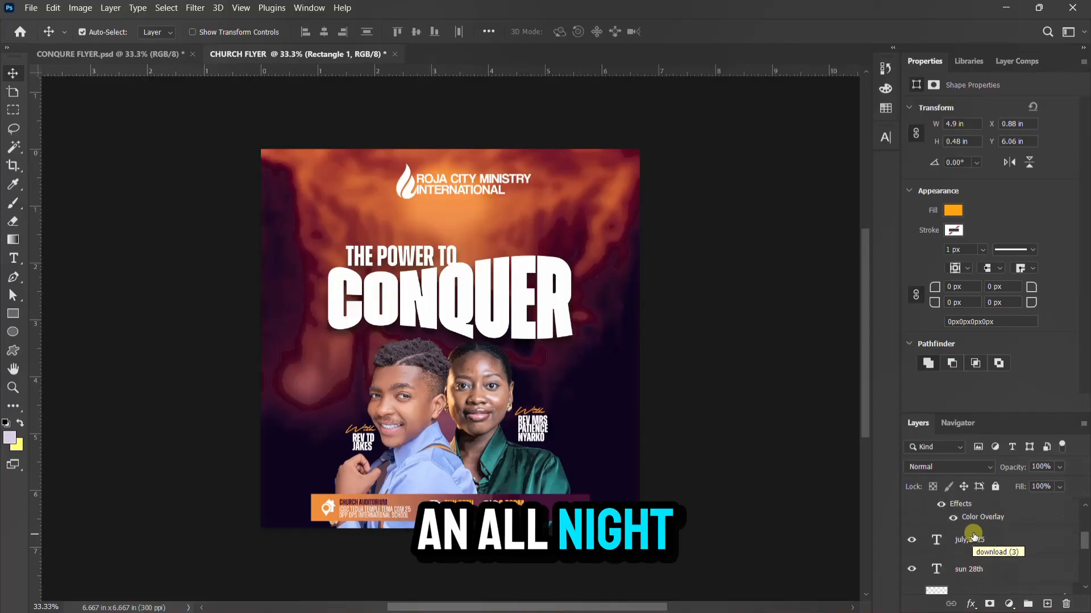
pyautogui.scroll(-2, 973, 535)
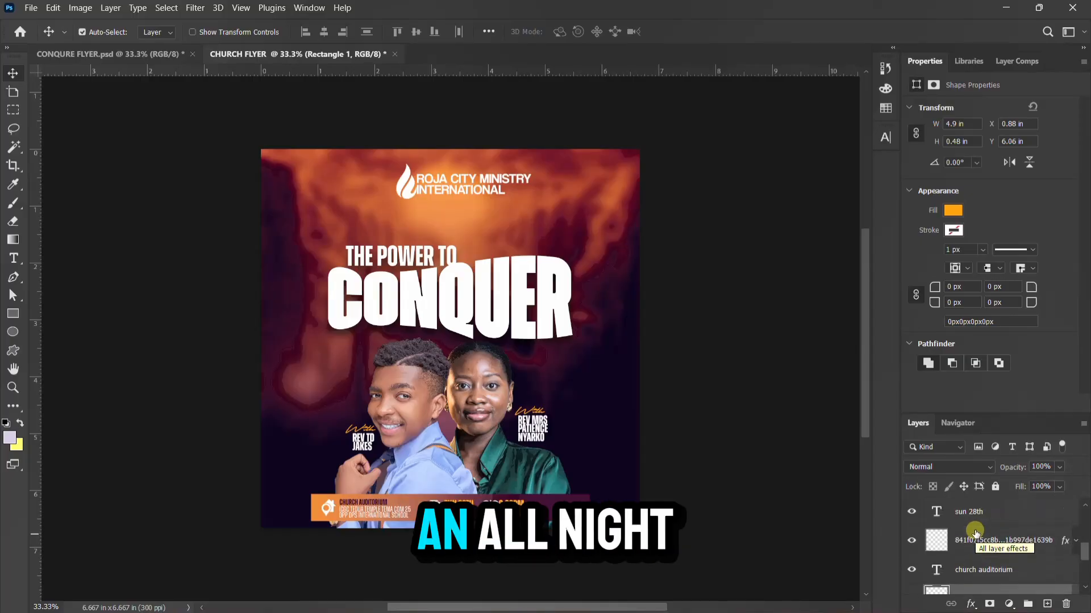
pyautogui.scroll(-2, 975, 533)
# Group the selected details-bar layers and name the group 'LOCATION, DATE AND MORE'
pyautogui.keyDown('shift'); pyautogui.click(975, 521); pyautogui.keyUp('shift')
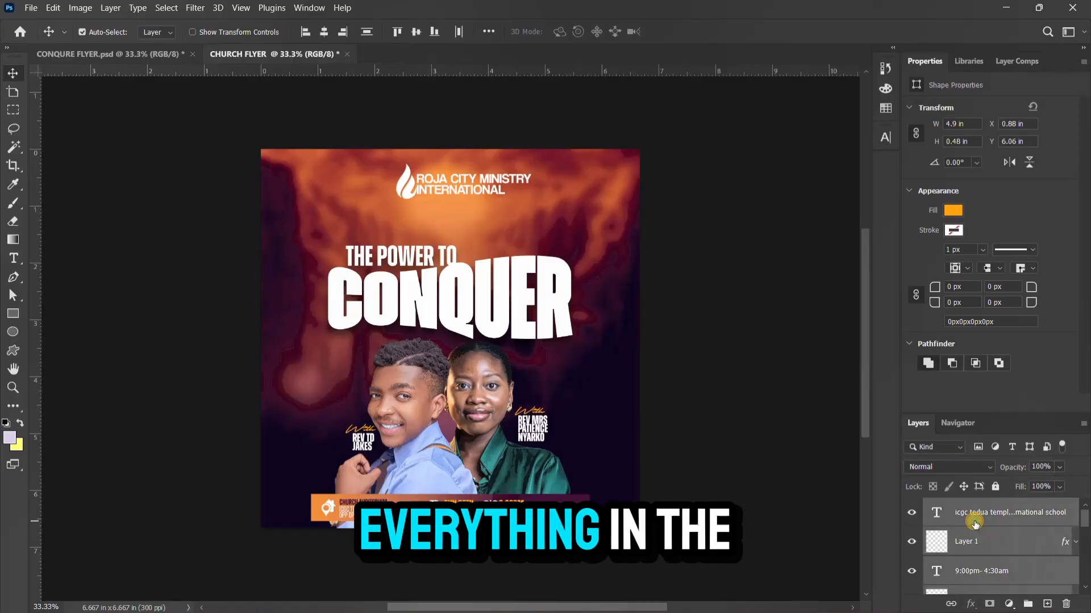
pyautogui.hotkey('ctrl', 'g')
pyautogui.doubleClick(963, 506)
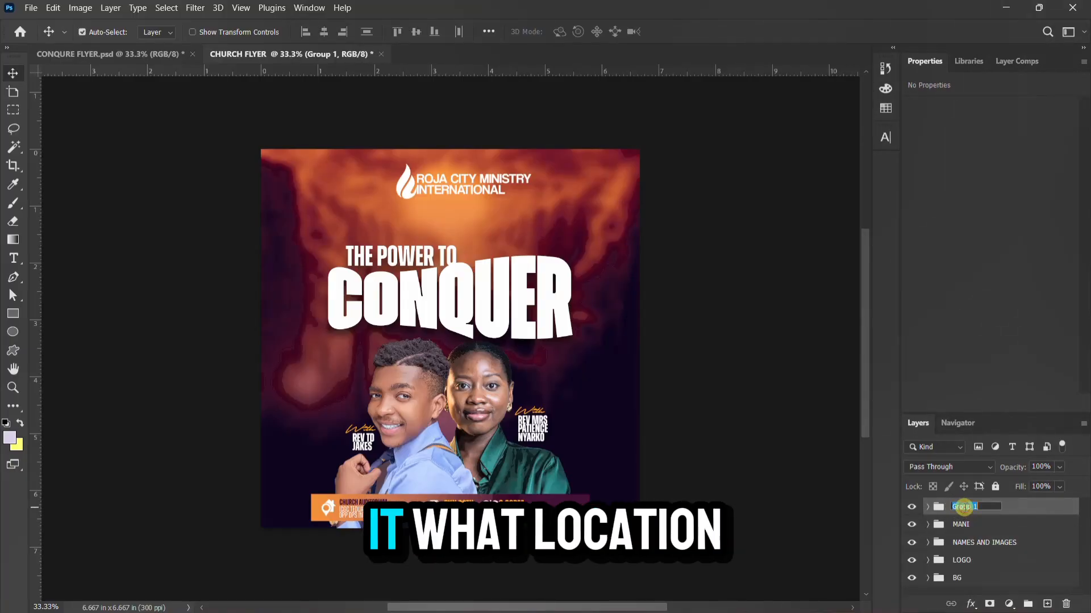
pyautogui.write('LOCATION')
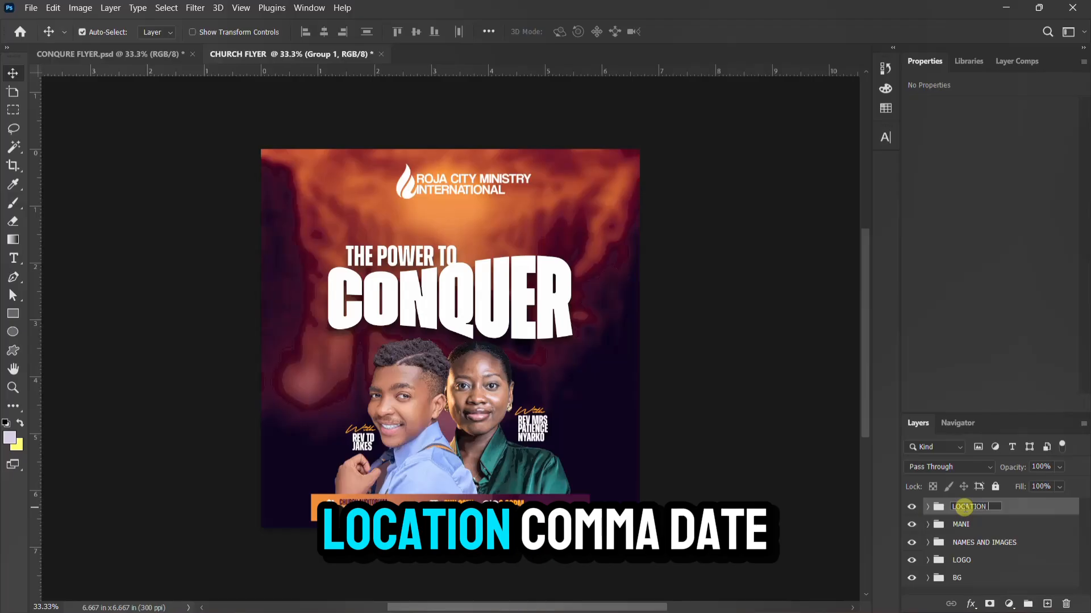
pyautogui.write(', D')
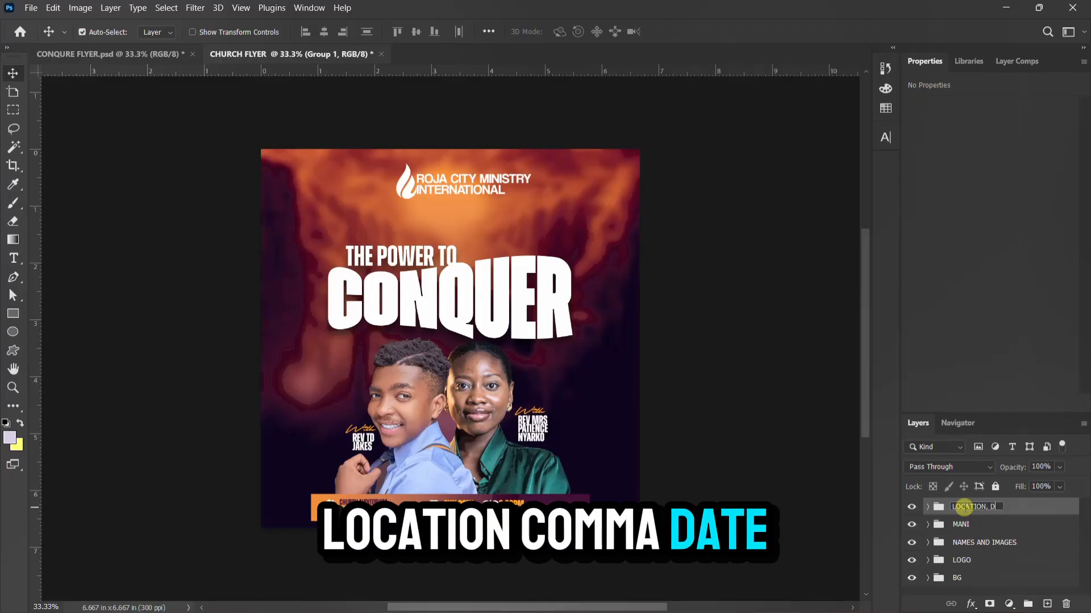
pyautogui.write('ATE AND MORE')
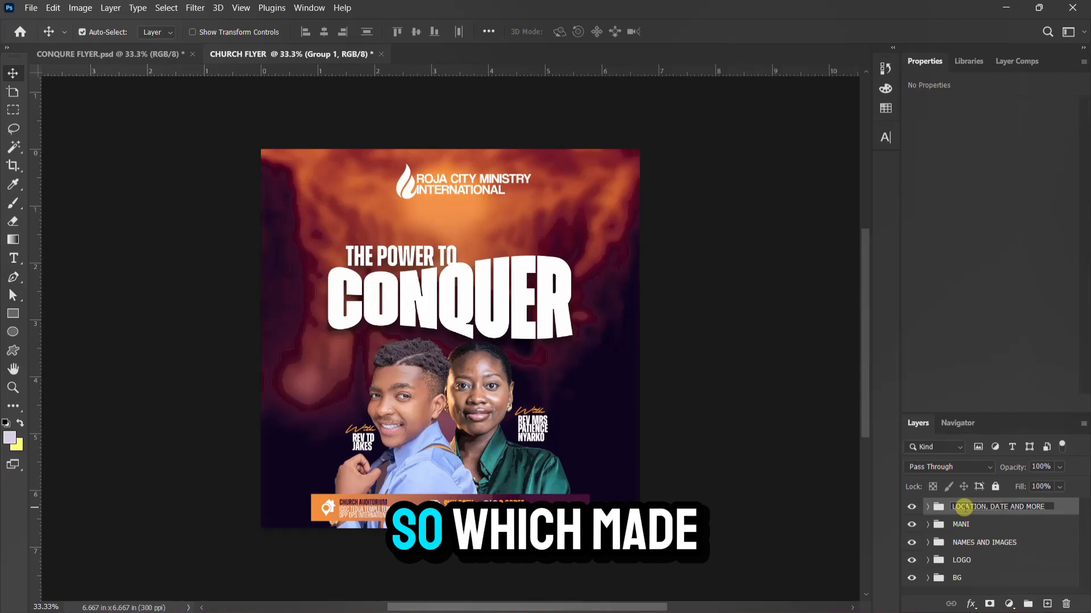
pyautogui.press('Return')
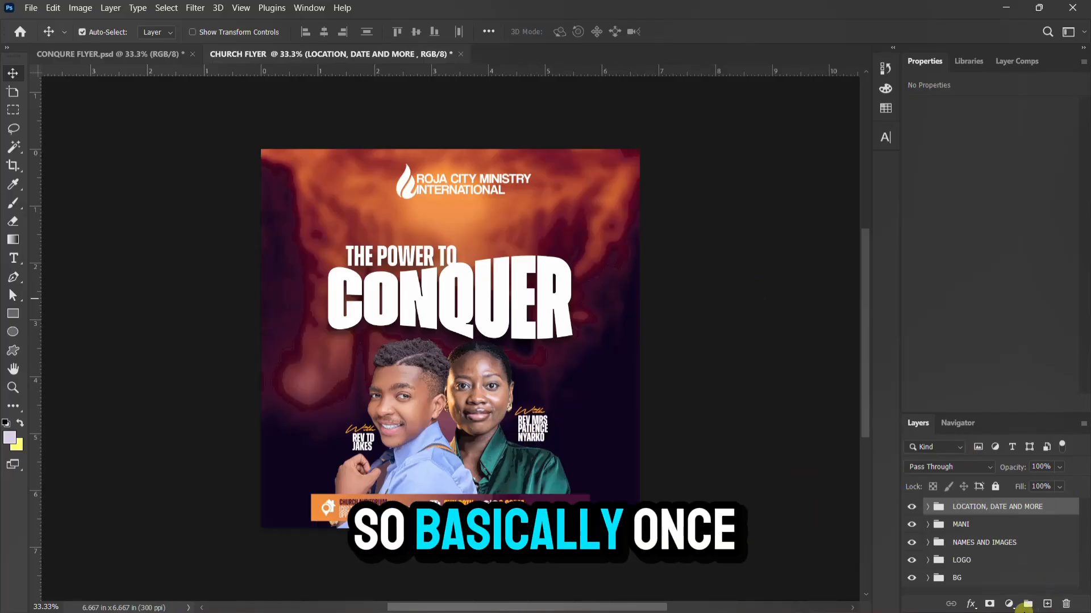
# Add a Color Lookup adjustment layer loaded with the well-see.CUBE 3D LUT
pyautogui.click(1008, 604)
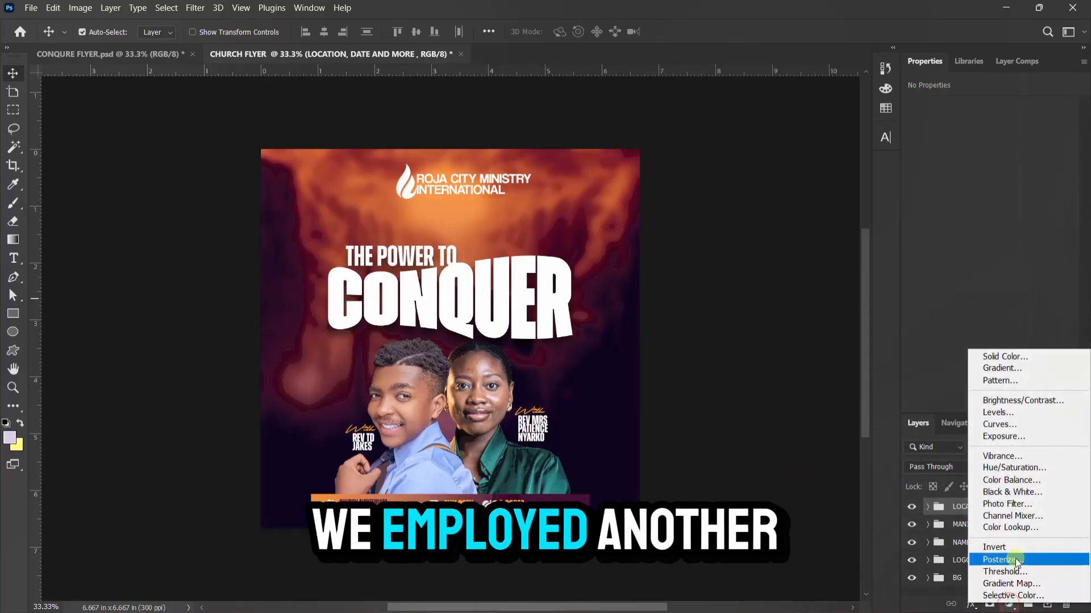
pyautogui.click(1021, 524)
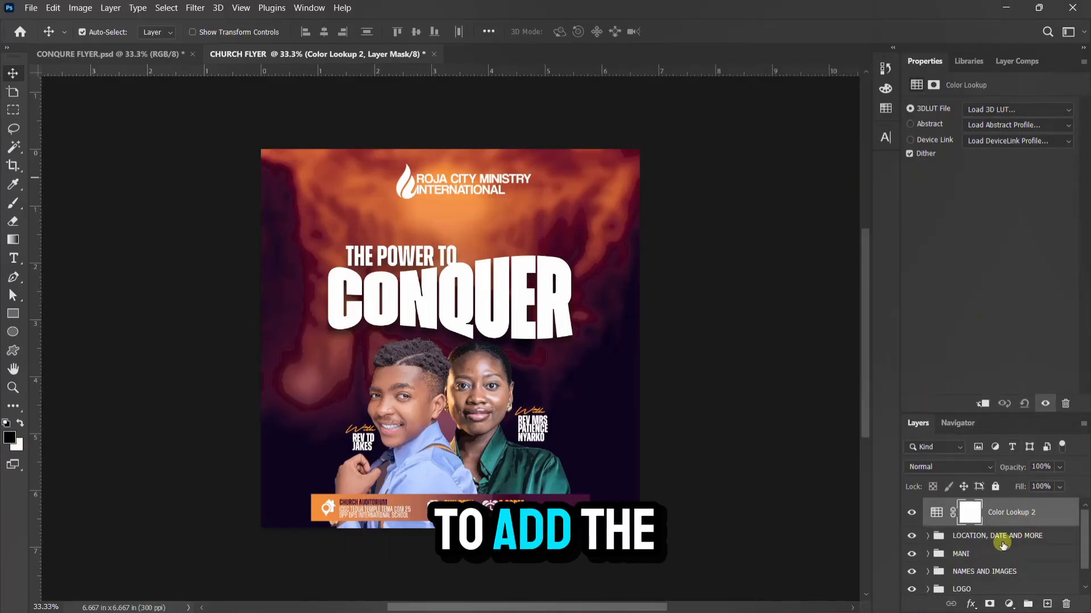
pyautogui.click(1007, 107)
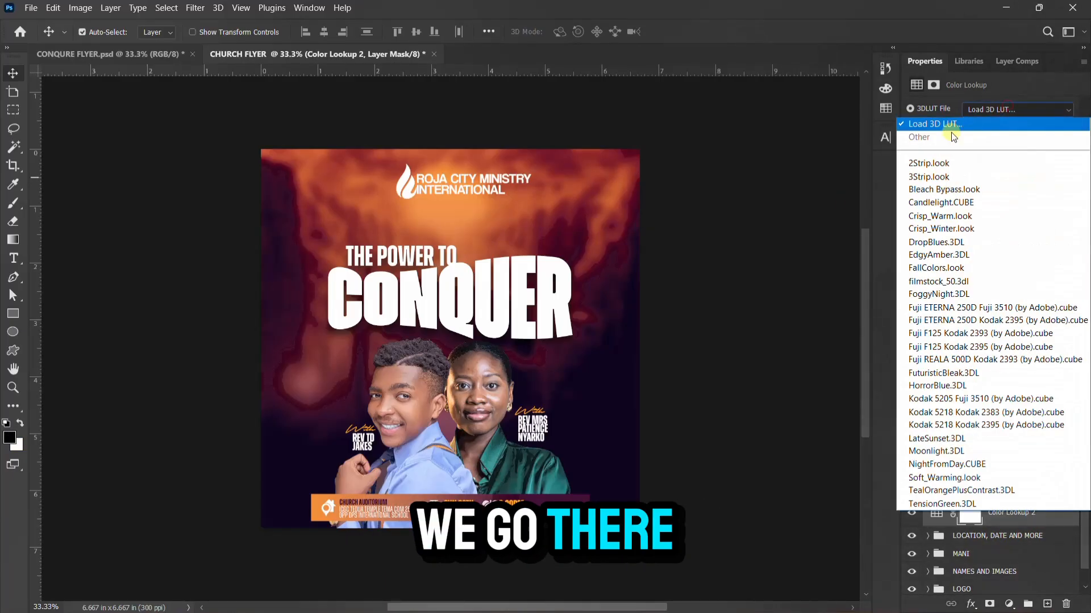
pyautogui.click(930, 124)
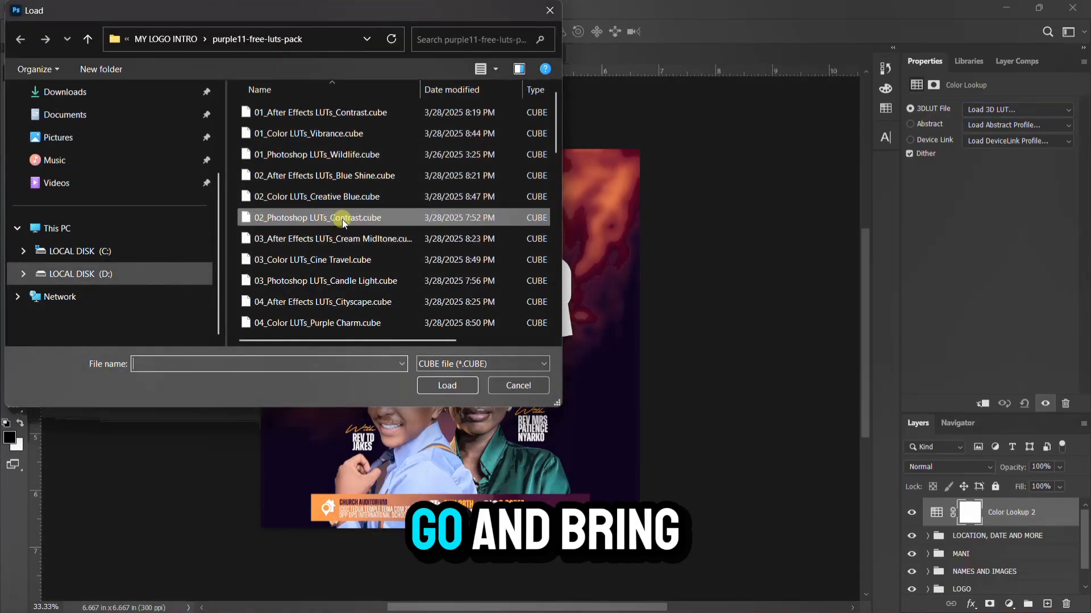
pyautogui.scroll(-10, 356, 223)
pyautogui.click(301, 305)
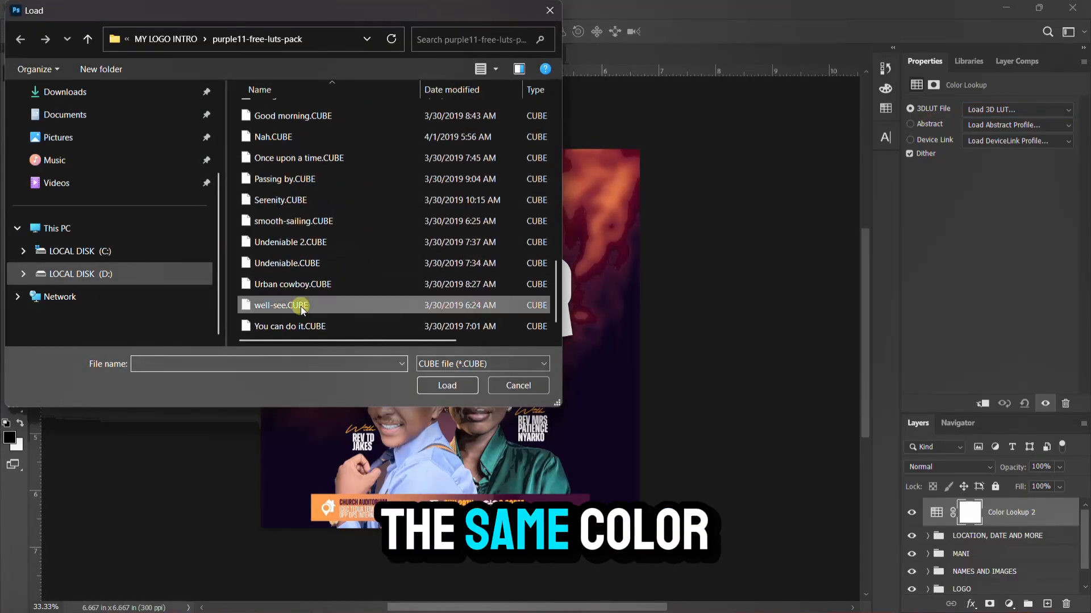
pyautogui.click(466, 392)
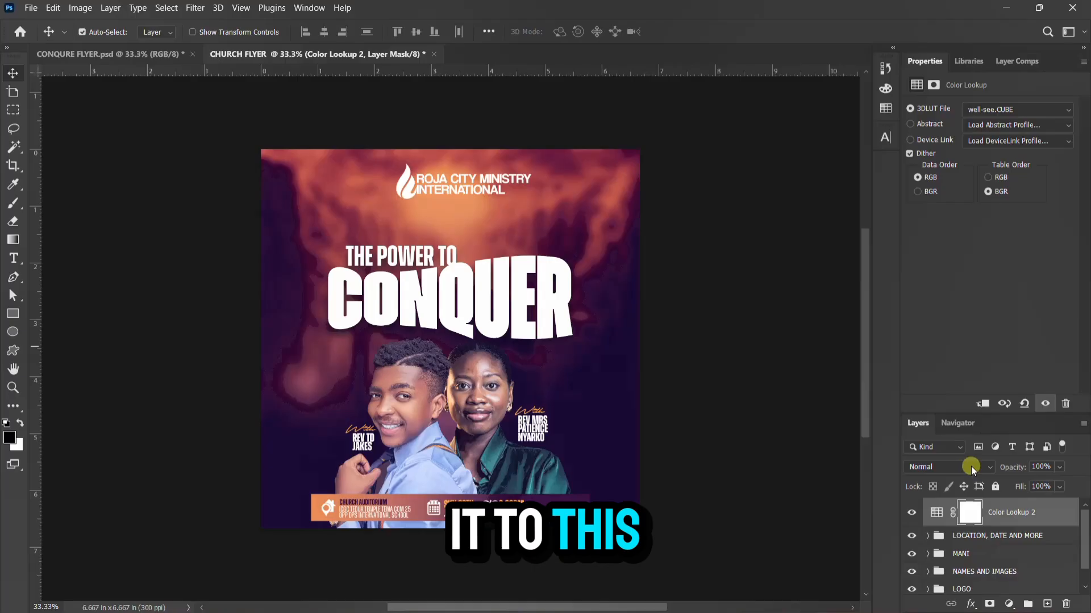
# Set the Color Lookup layer's blend mode to Darken
pyautogui.click(970, 466)
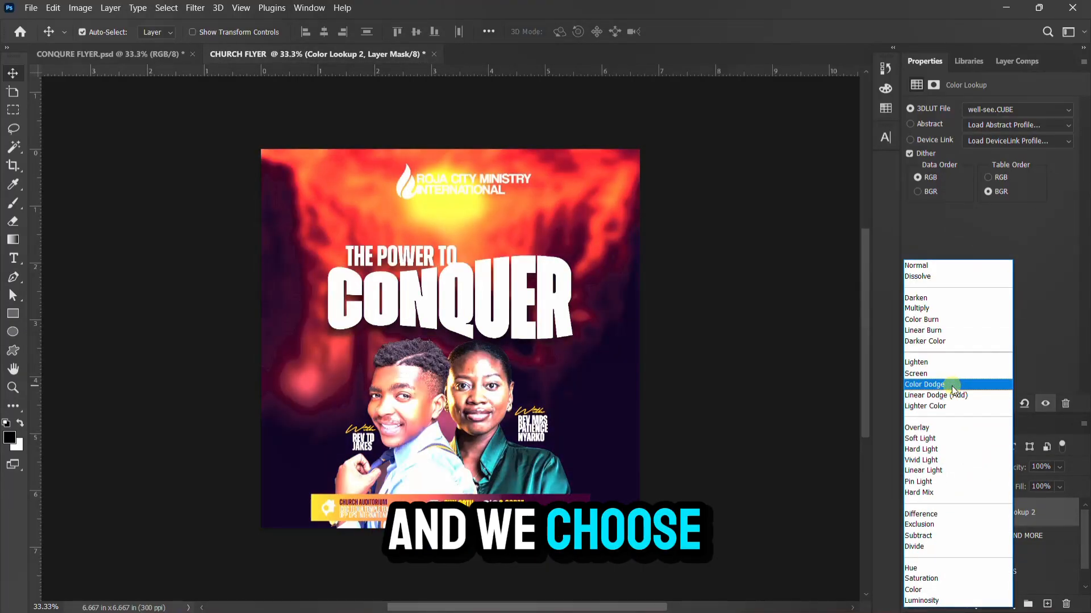
pyautogui.click(952, 386)
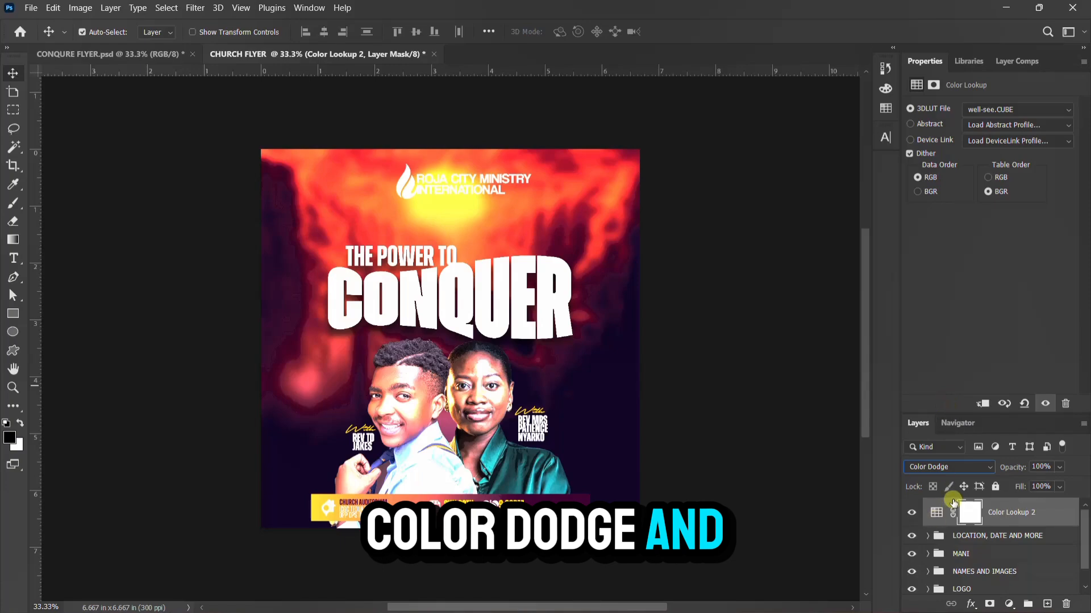
pyautogui.click(948, 466)
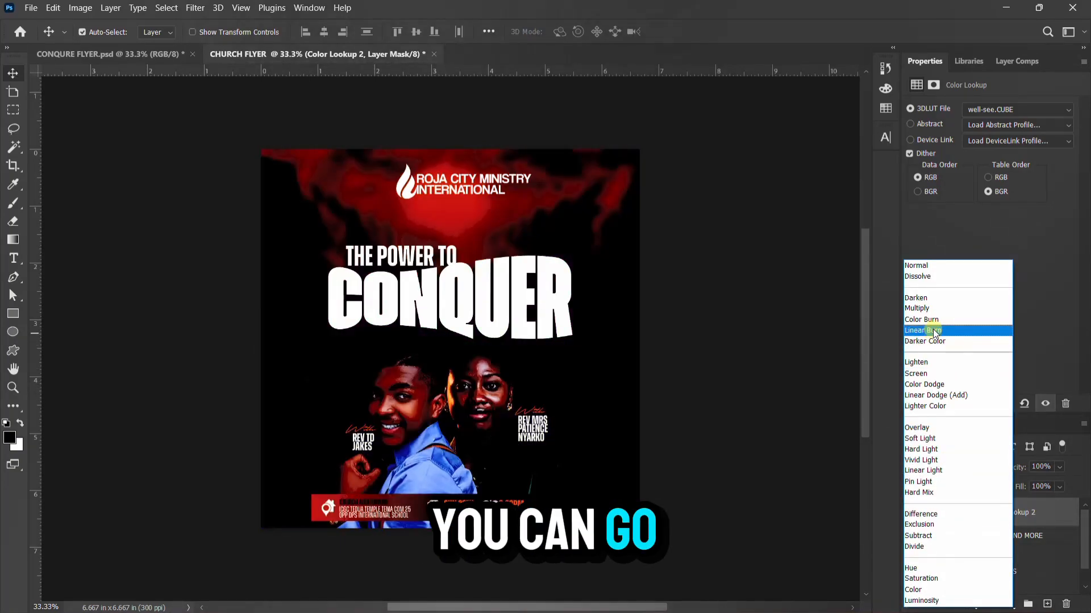
pyautogui.click(931, 300)
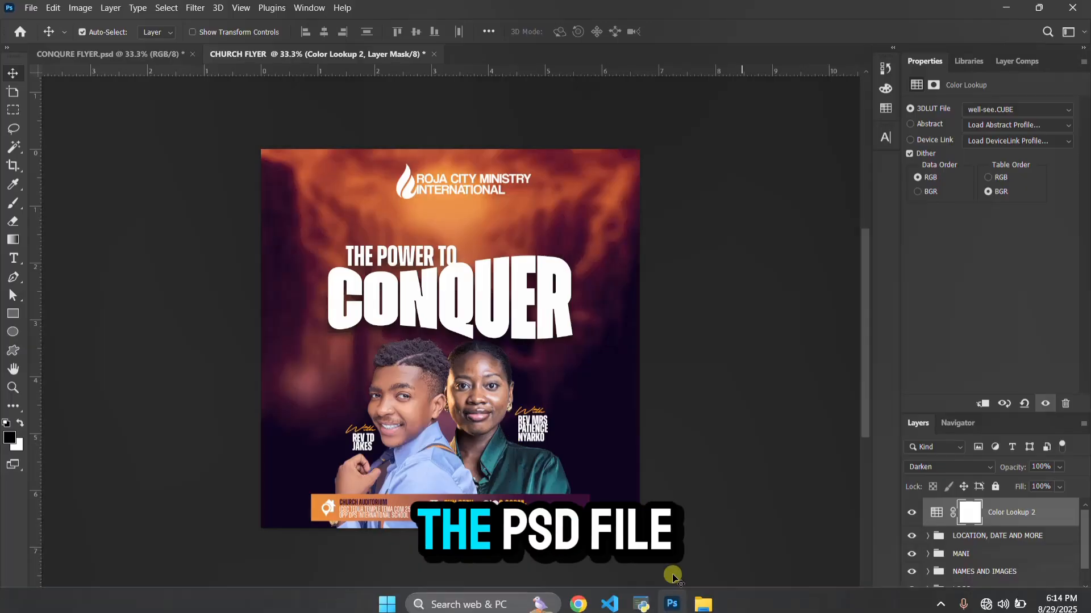
pyautogui.moveTo(703, 602)
pyautogui.click(761, 542)
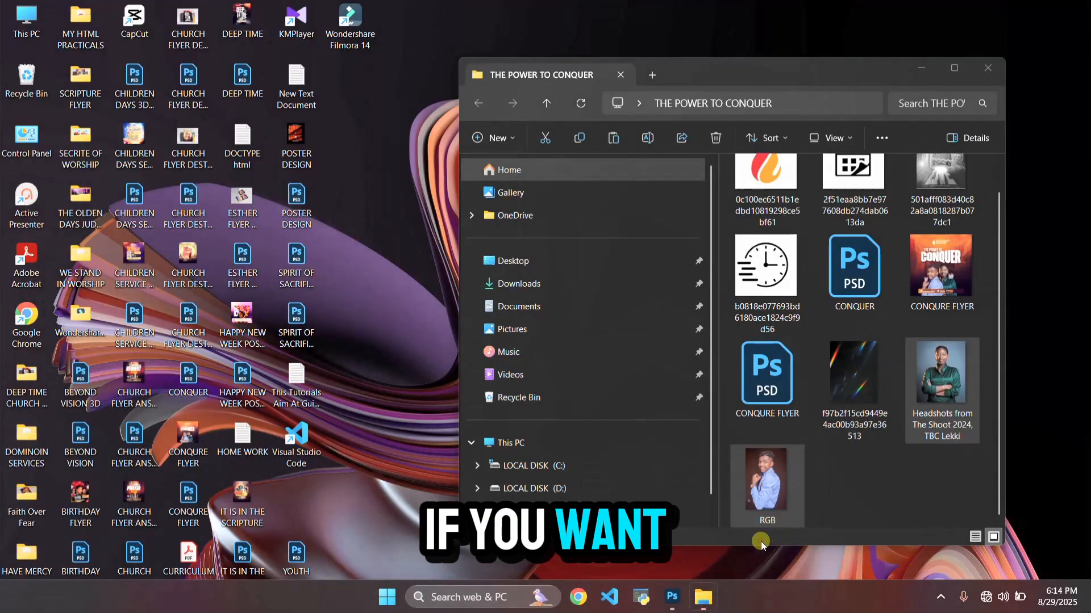
pyautogui.click(955, 75)
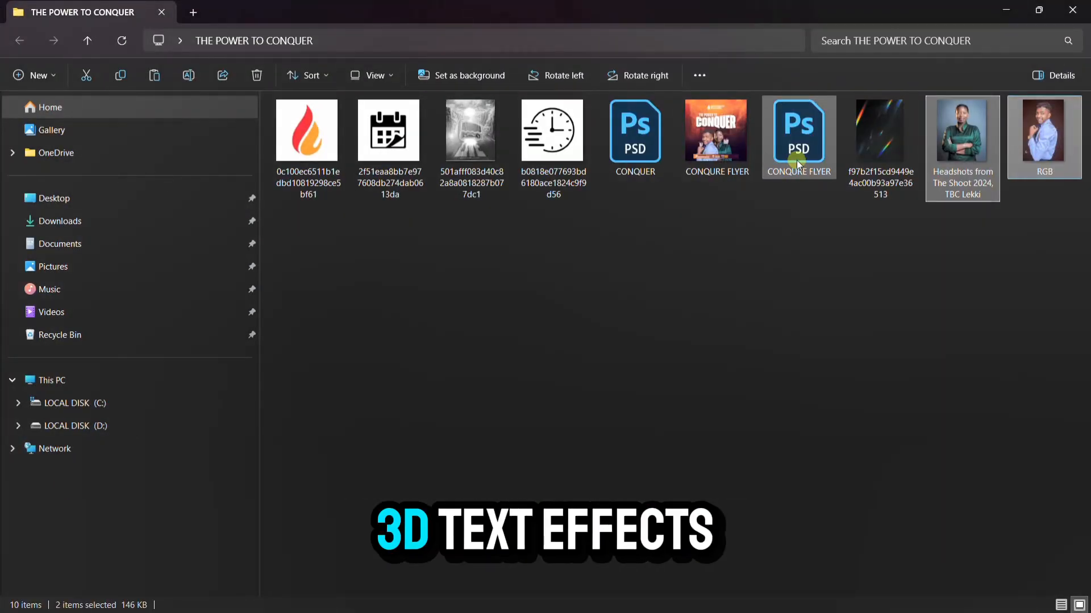
pyautogui.click(638, 161)
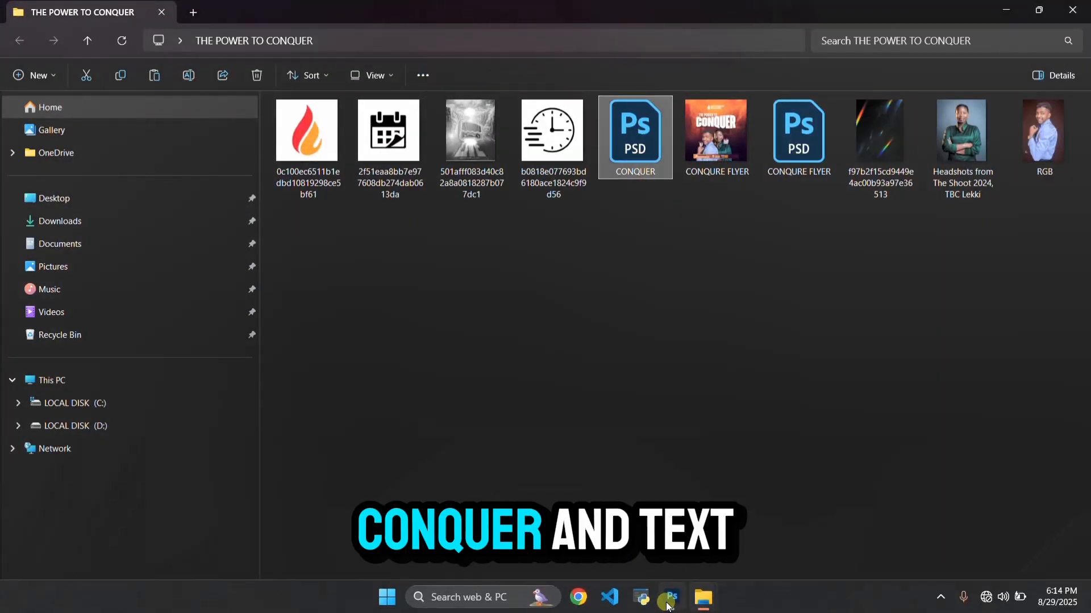
pyautogui.click(669, 601)
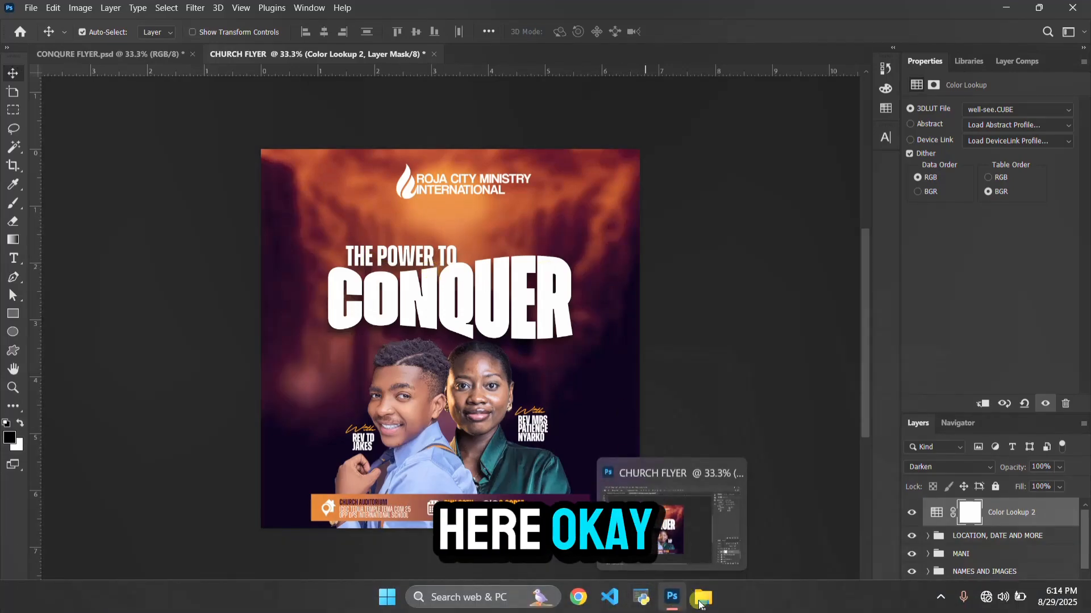
pyautogui.moveTo(703, 597)
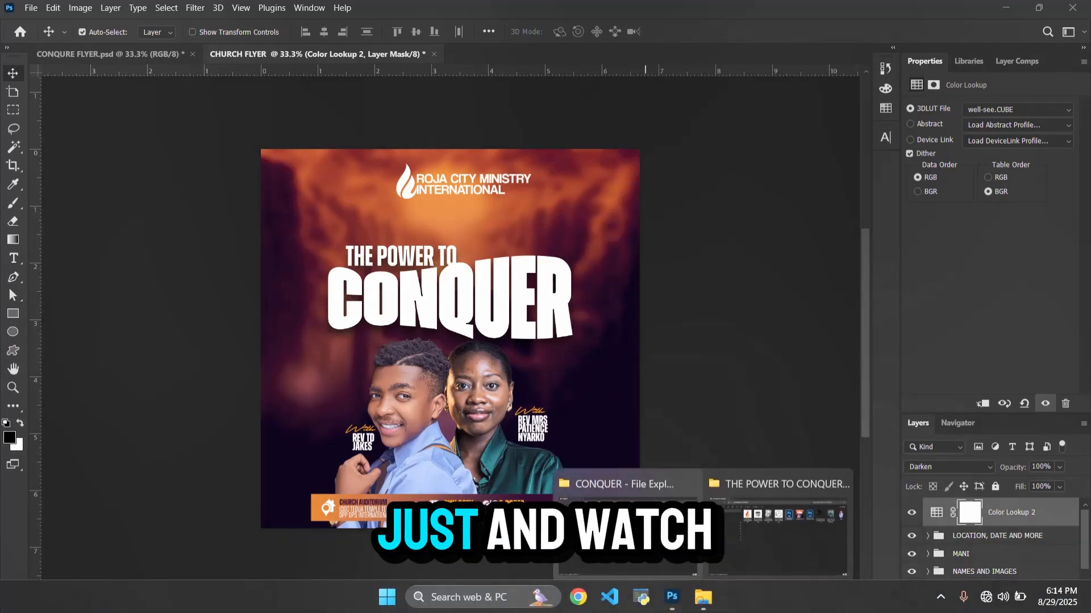
pyautogui.click(771, 511)
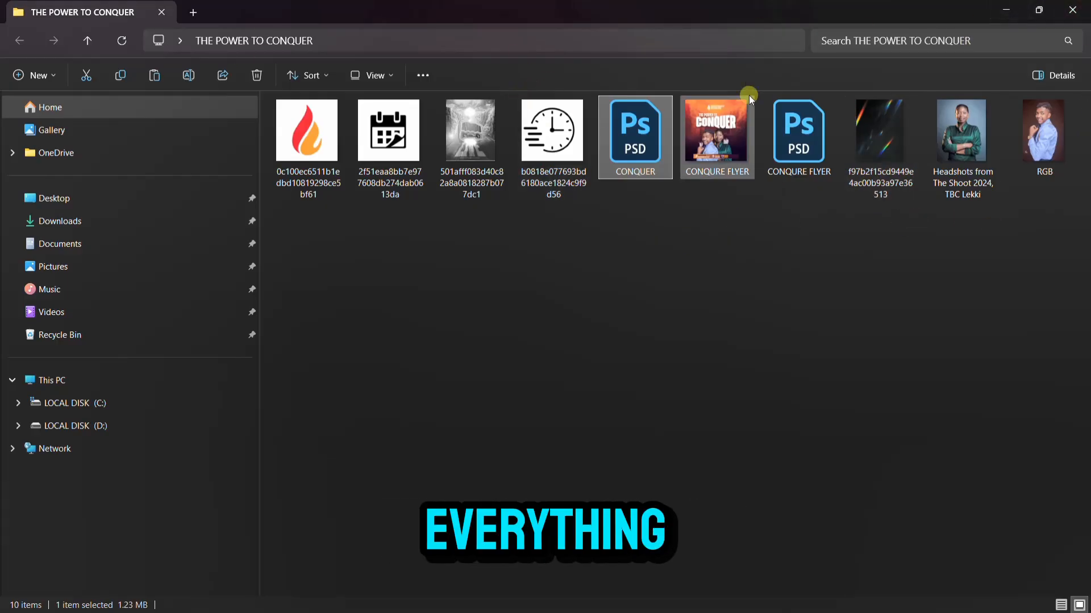
pyautogui.click(1071, 9)
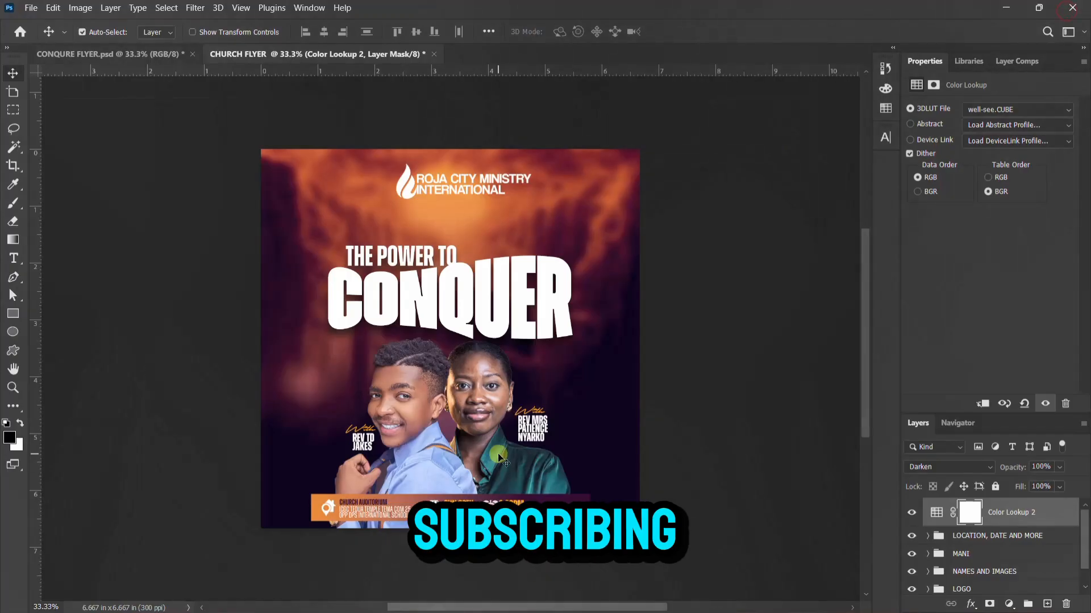